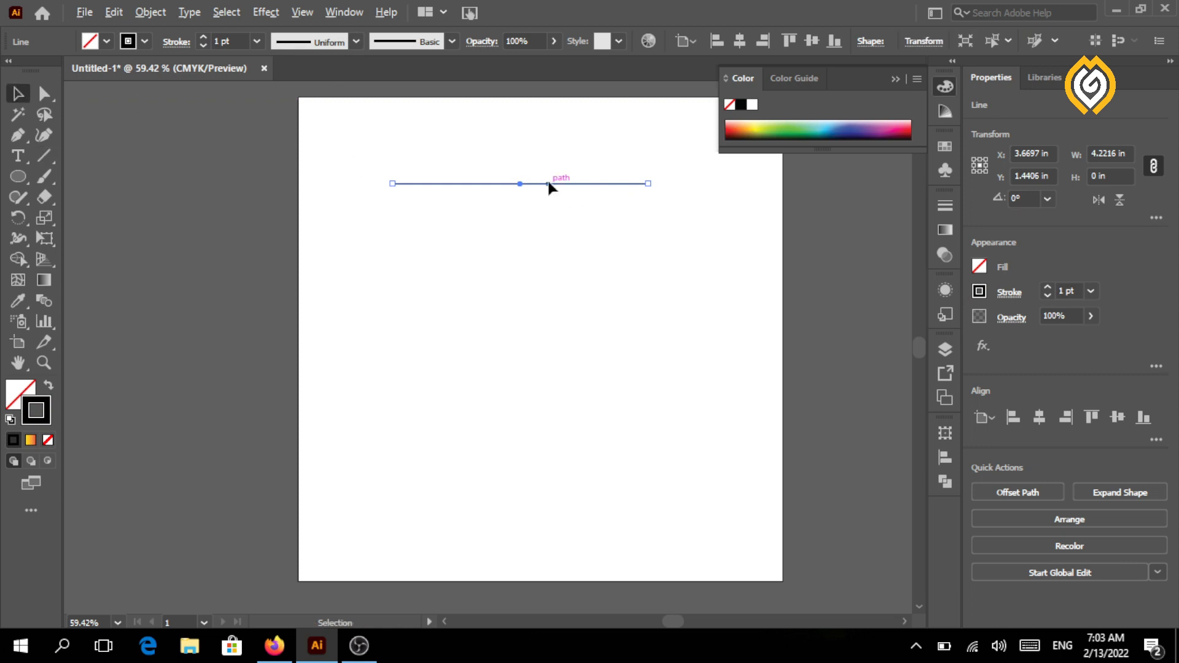
# Duplicate the horizontal line downward eight times at even spacing of about 0.37 in, making nine parallel lines
pyautogui.moveTo(549, 184); pyautogui.dragTo(551, 207)
pyautogui.hotkey('ctrl', 'd')
pyautogui.hotkey('ctrl', 'd')
pyautogui.hotkey('ctrl', 'd')
pyautogui.hotkey('ctrl', 'd')
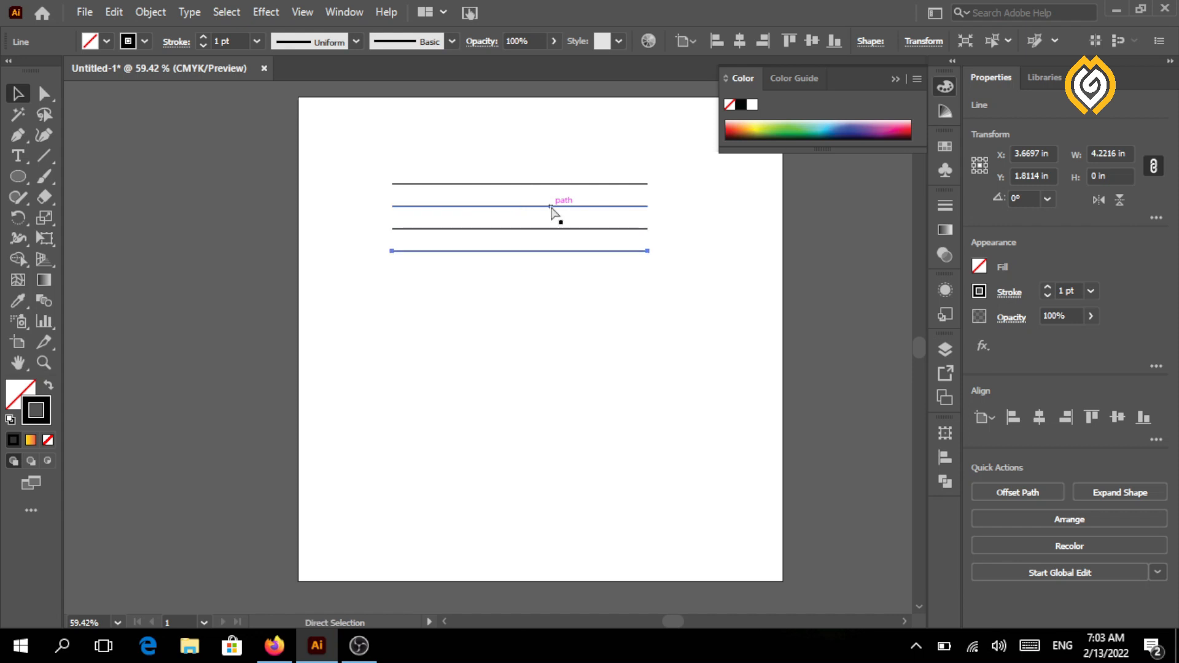
pyautogui.hotkey('ctrl', 'd')
pyautogui.hotkey('ctrl', 'd')
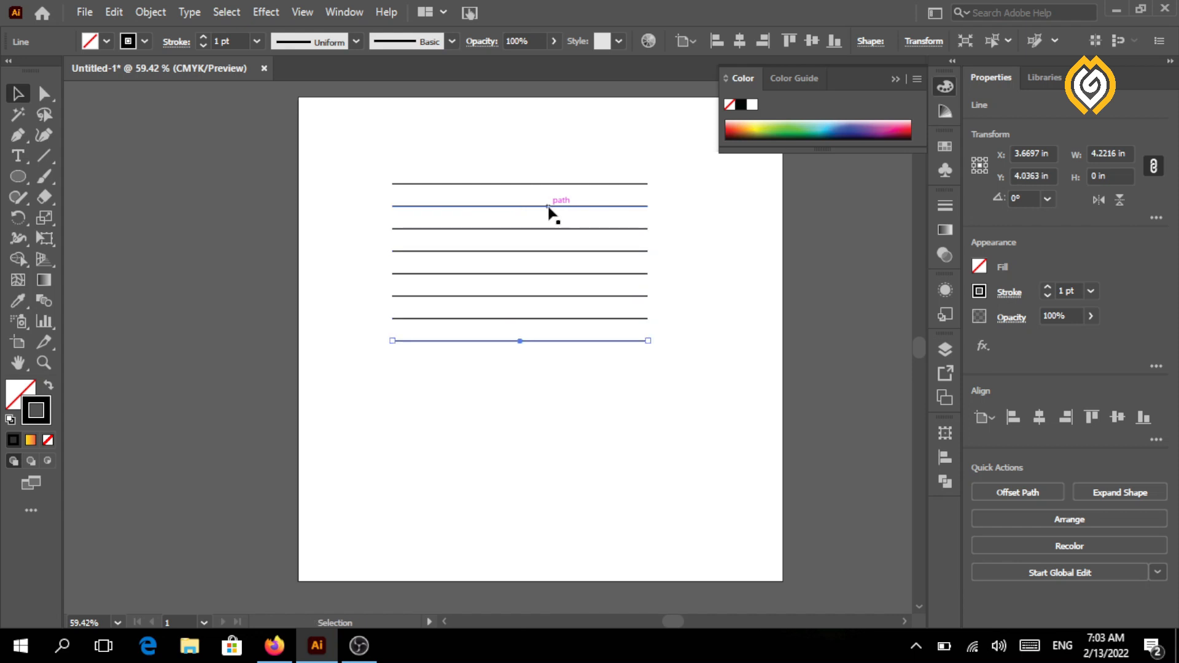
pyautogui.hotkey('ctrl', 'd')
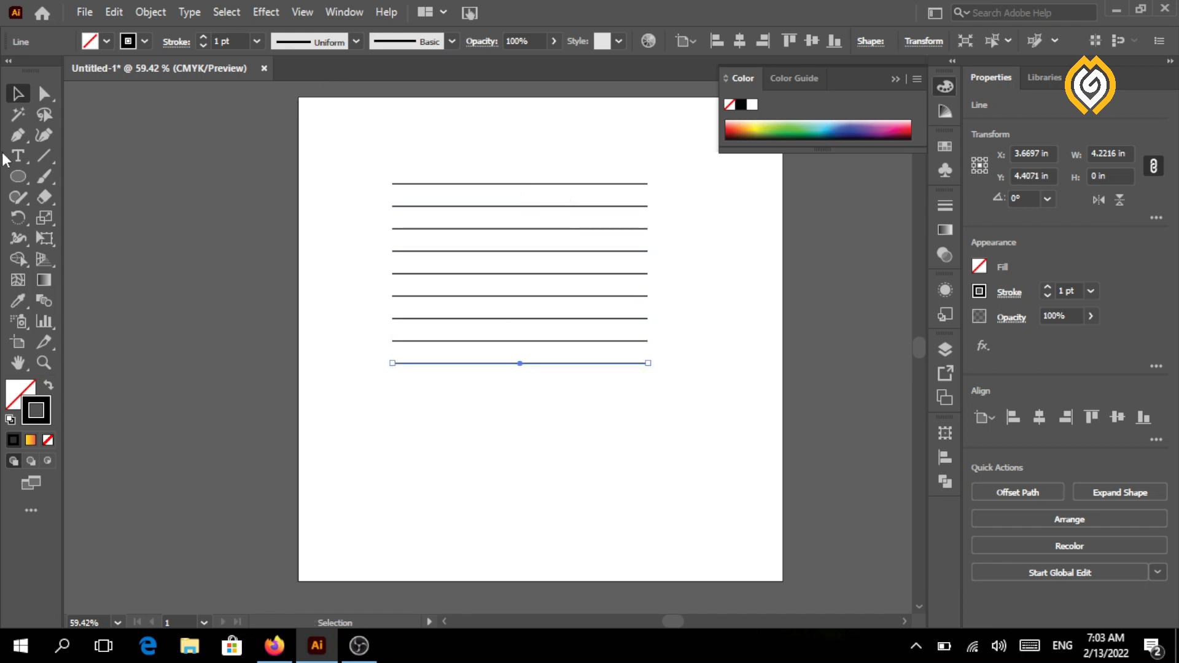
# Copy all nine horizontal lines, rotate the pasted set 90° and centre it over the originals to form a square grid
pyautogui.moveTo(367, 155); pyautogui.dragTo(511, 447)
pyautogui.press('a')
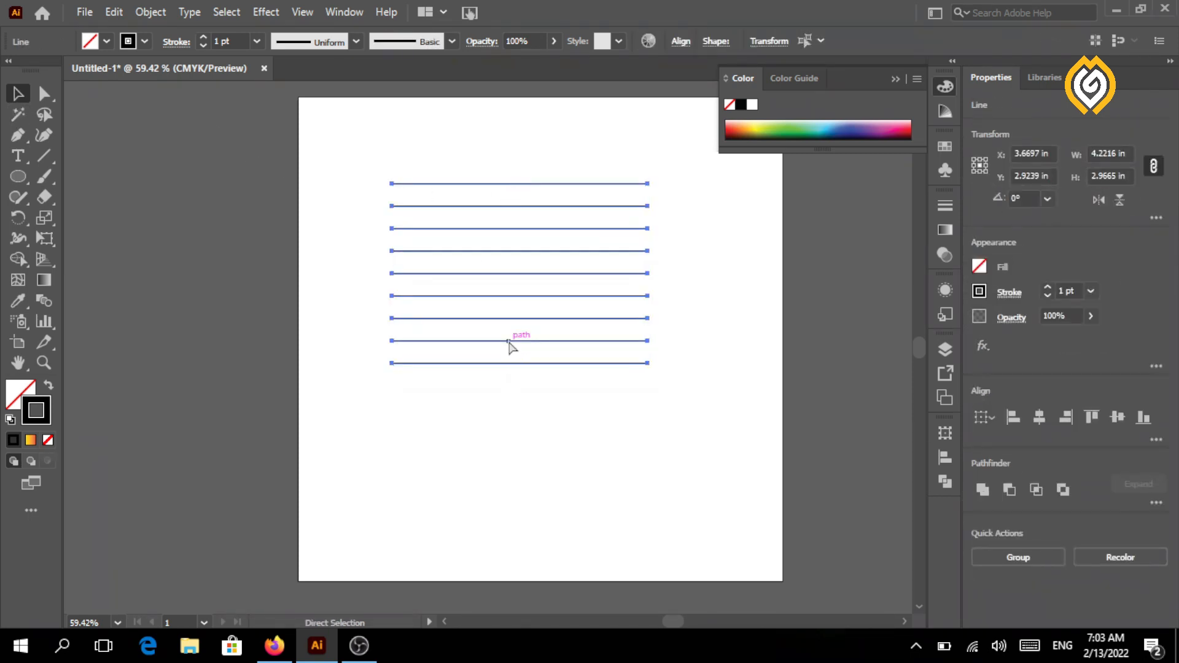
pyautogui.hotkey('ctrl', 'v')
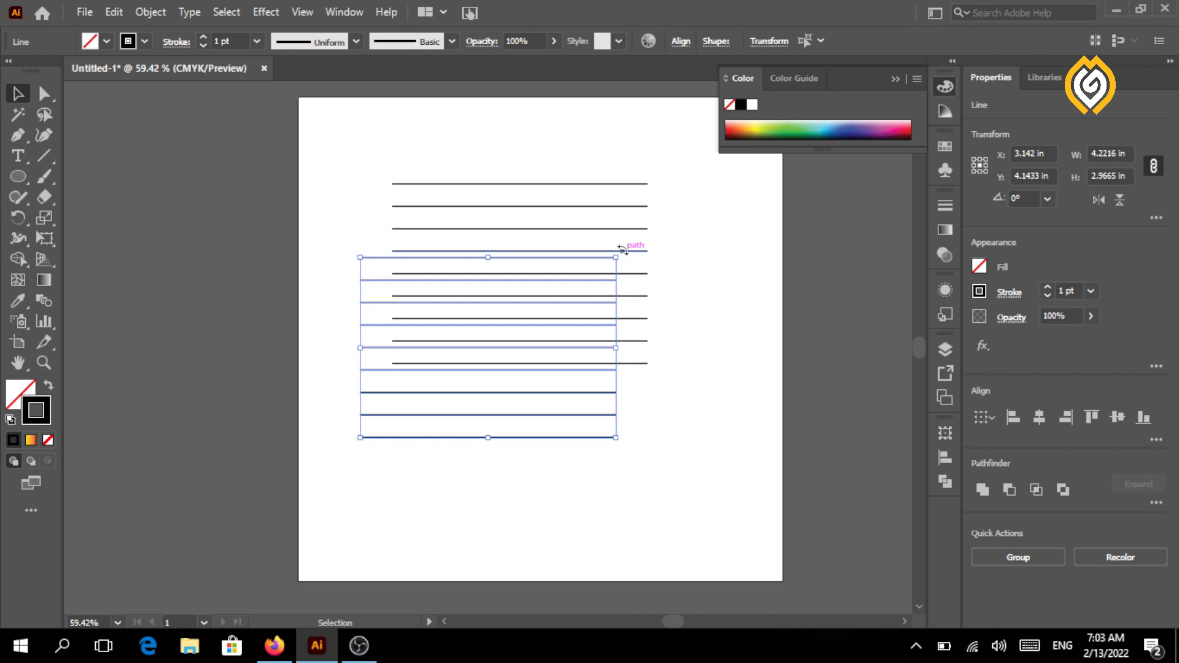
pyautogui.moveTo(622, 249); pyautogui.dragTo(384, 194)
pyautogui.moveTo(468, 411); pyautogui.dragTo(500, 338)
pyautogui.click(329, 340)
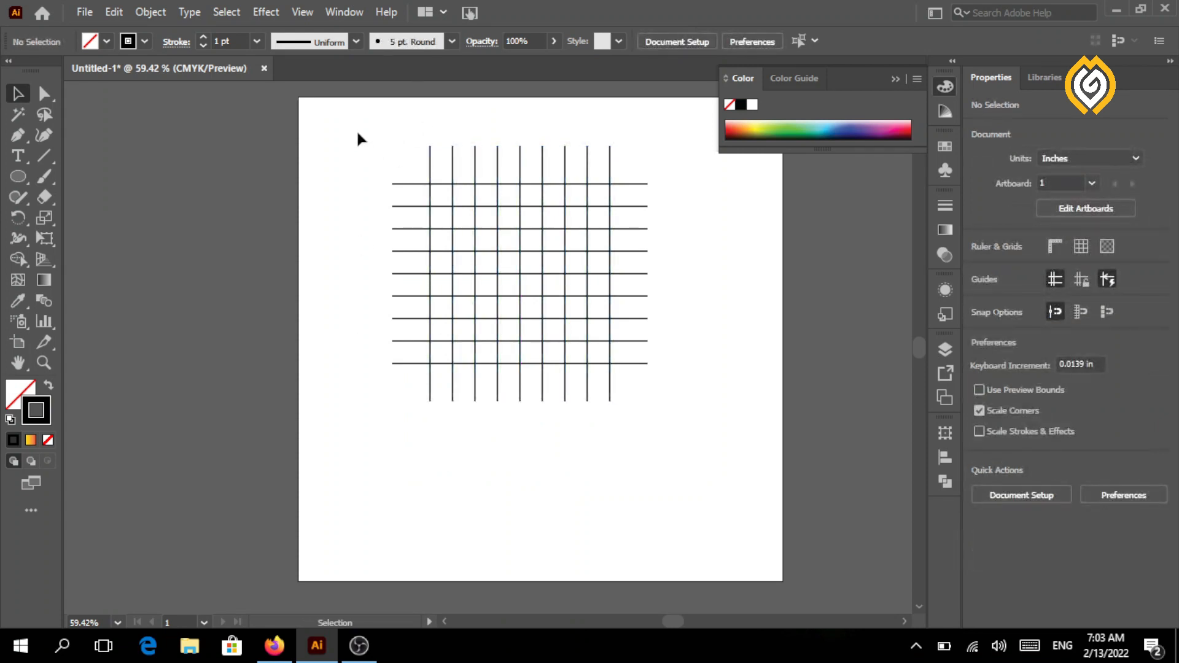
# Scale the whole grid up proportionally to about 5.11 in square and move it to the middle of the artboard
pyautogui.moveTo(360, 135); pyautogui.dragTo(726, 457)
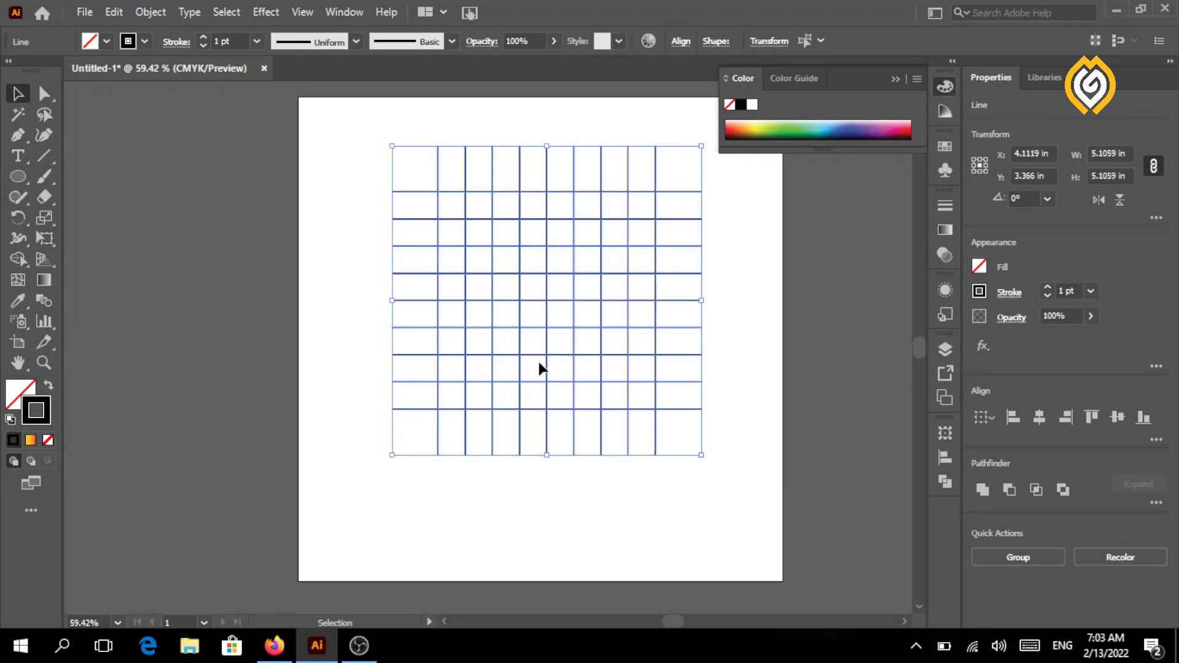
pyautogui.moveTo(539, 362); pyautogui.dragTo(521, 382)
pyautogui.click(750, 358)
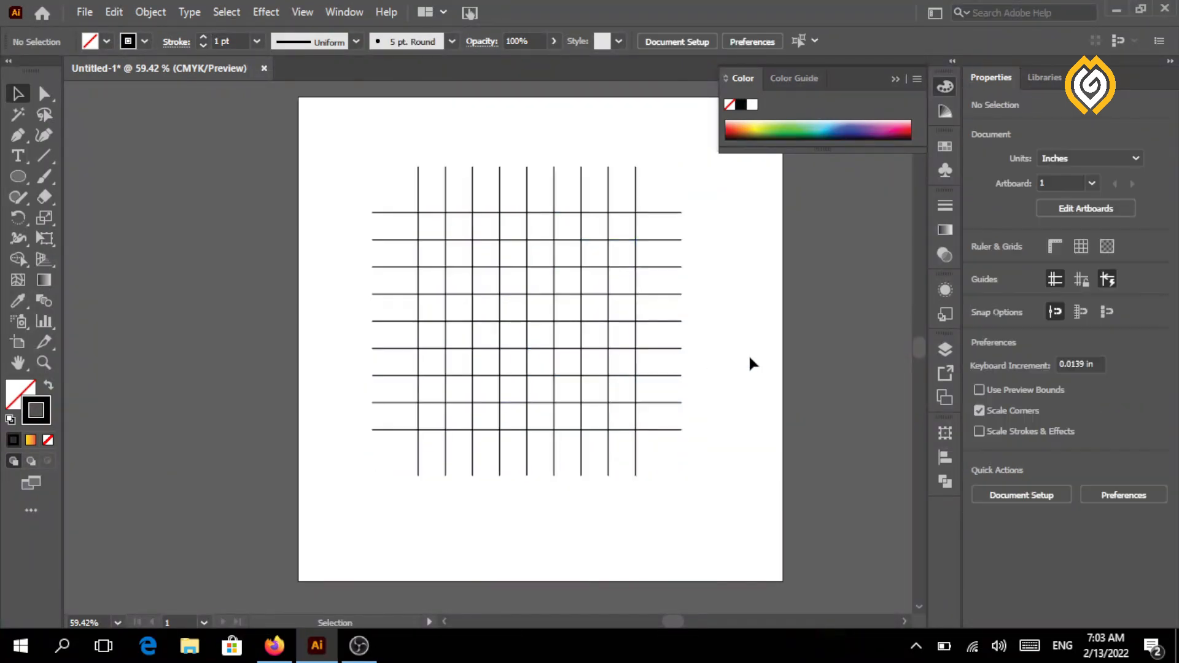
# Draw a circle about 1.35 in across with the Ellipse tool, filling the three-by-three cells in the grid's upper-left corner
pyautogui.click(44, 362)
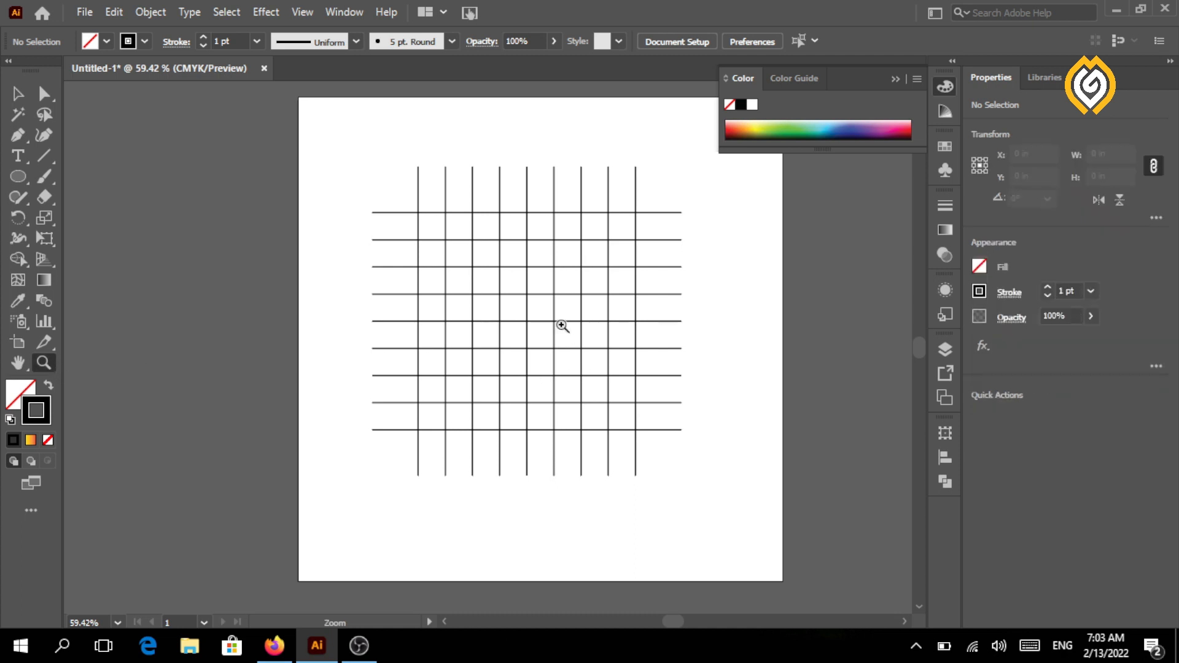
pyautogui.moveTo(560, 322); pyautogui.dragTo(610, 338)
pyautogui.click(897, 78)
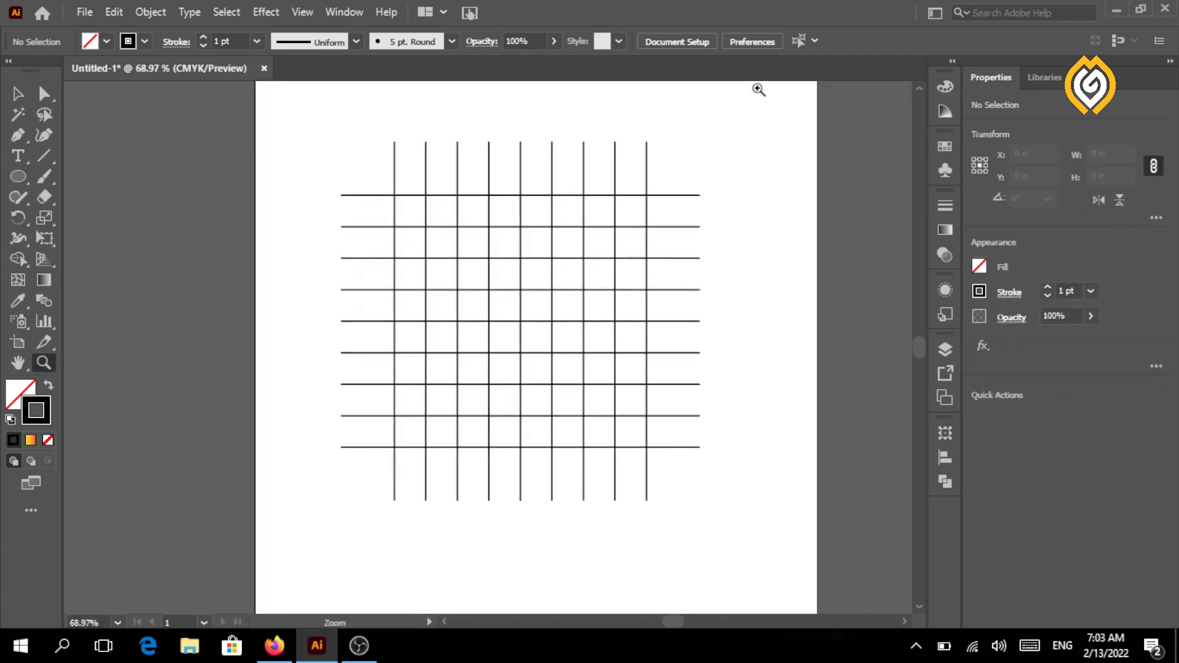
pyautogui.click(18, 176)
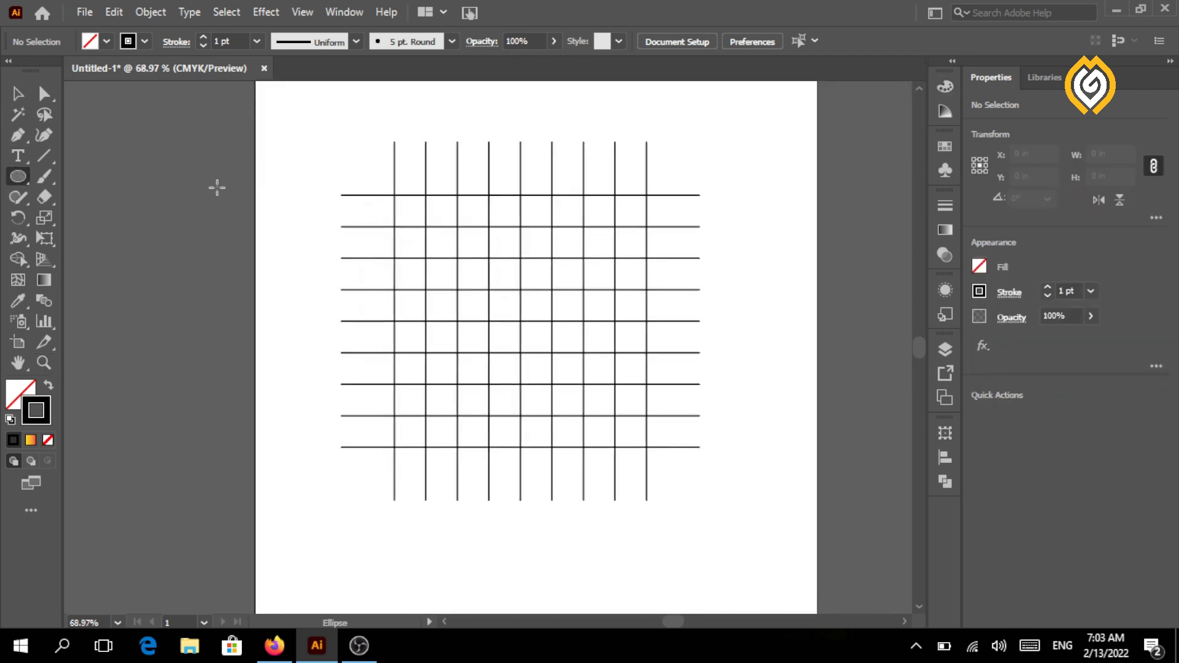
pyautogui.moveTo(394, 195); pyautogui.dragTo(489, 289)
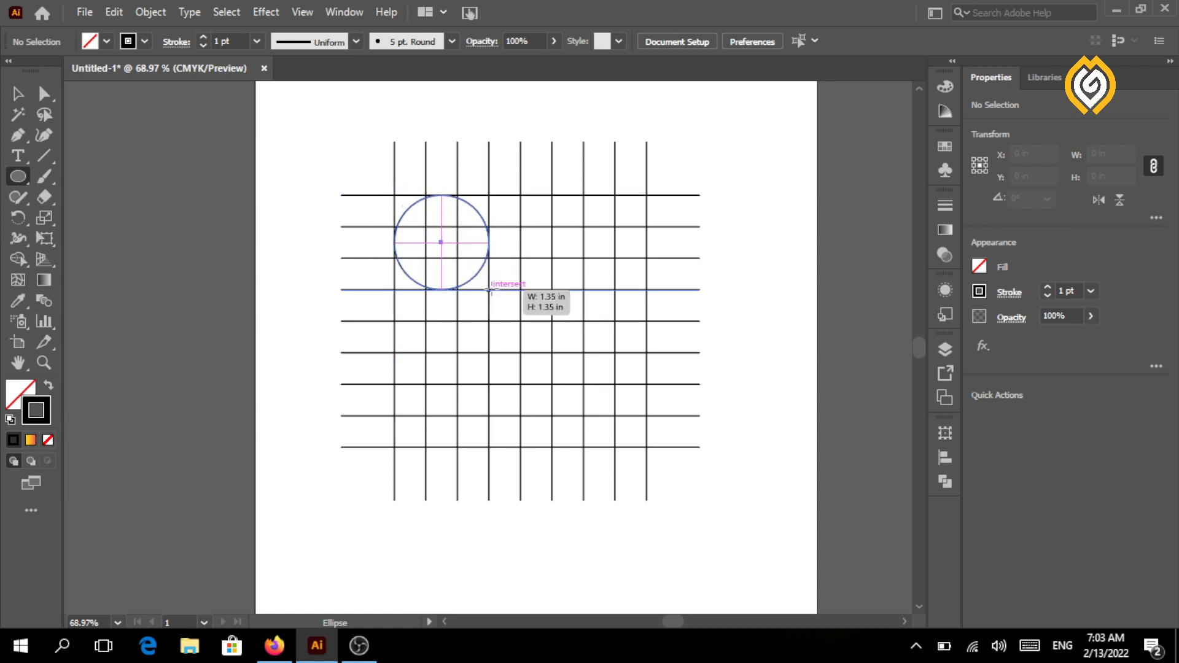
pyautogui.moveTo(489, 289); pyautogui.dragTo(489, 289)
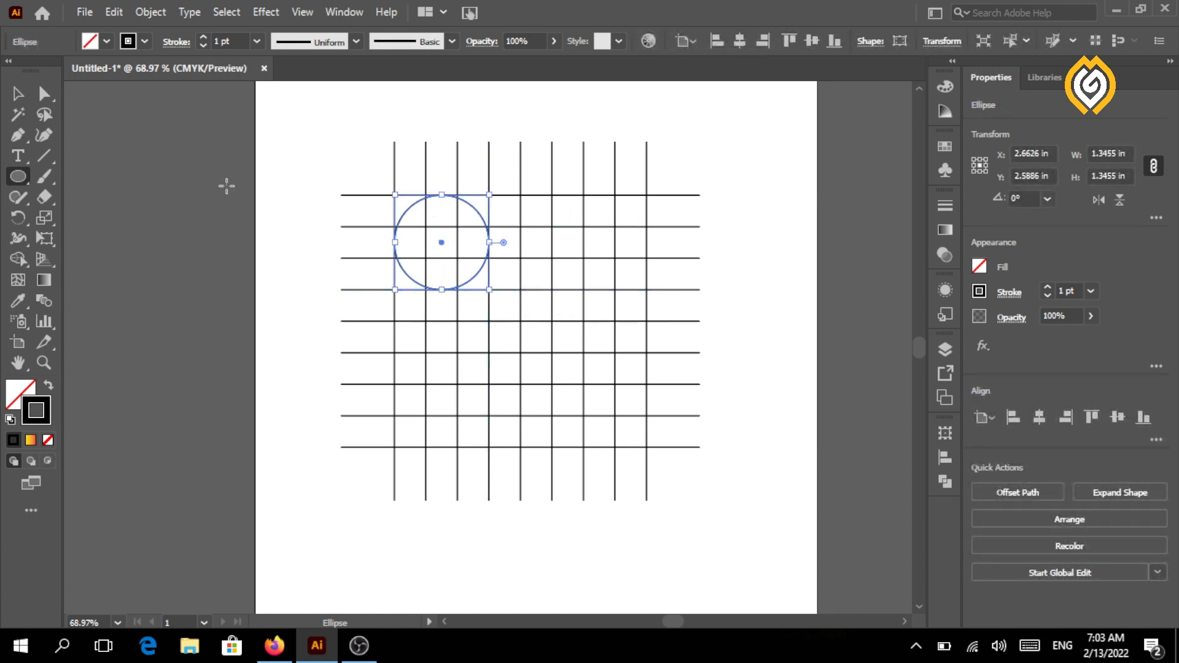
# Place copies of the circle in the three-by-three cells at the grid's upper-right, lower-left and lower-right corners
pyautogui.hotkey('ctrl', 'c')
pyautogui.hotkey('ctrl', 'v')
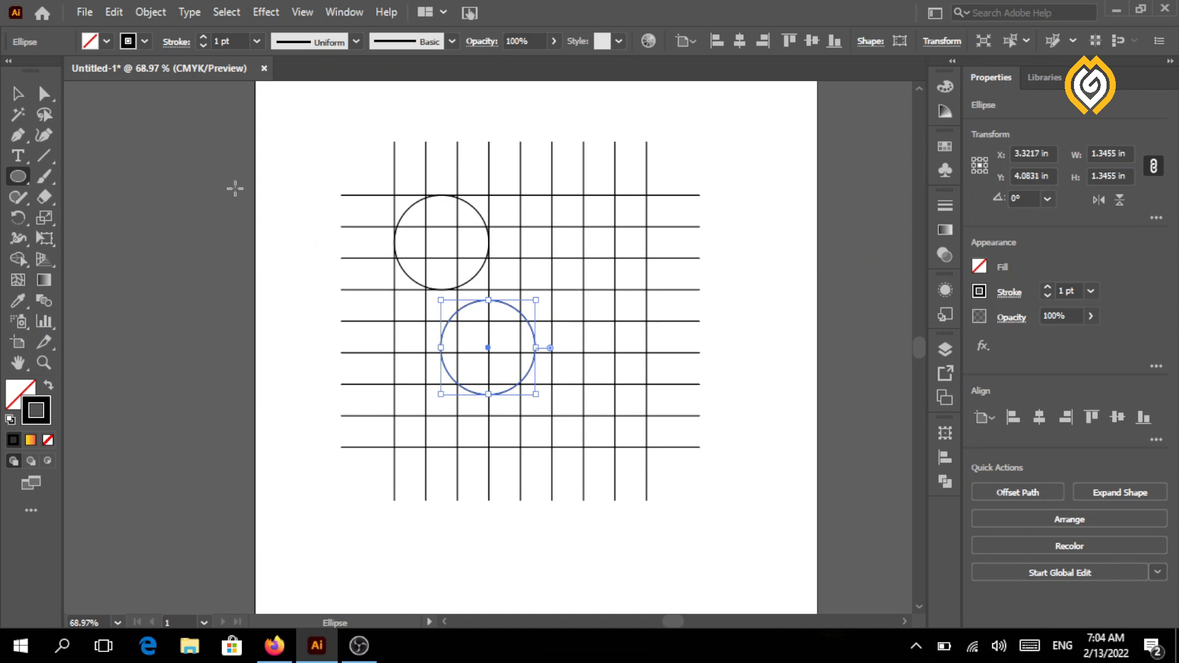
pyautogui.click(17, 93)
pyautogui.moveTo(490, 348); pyautogui.dragTo(602, 243)
pyautogui.hotkey('ctrl', 'v')
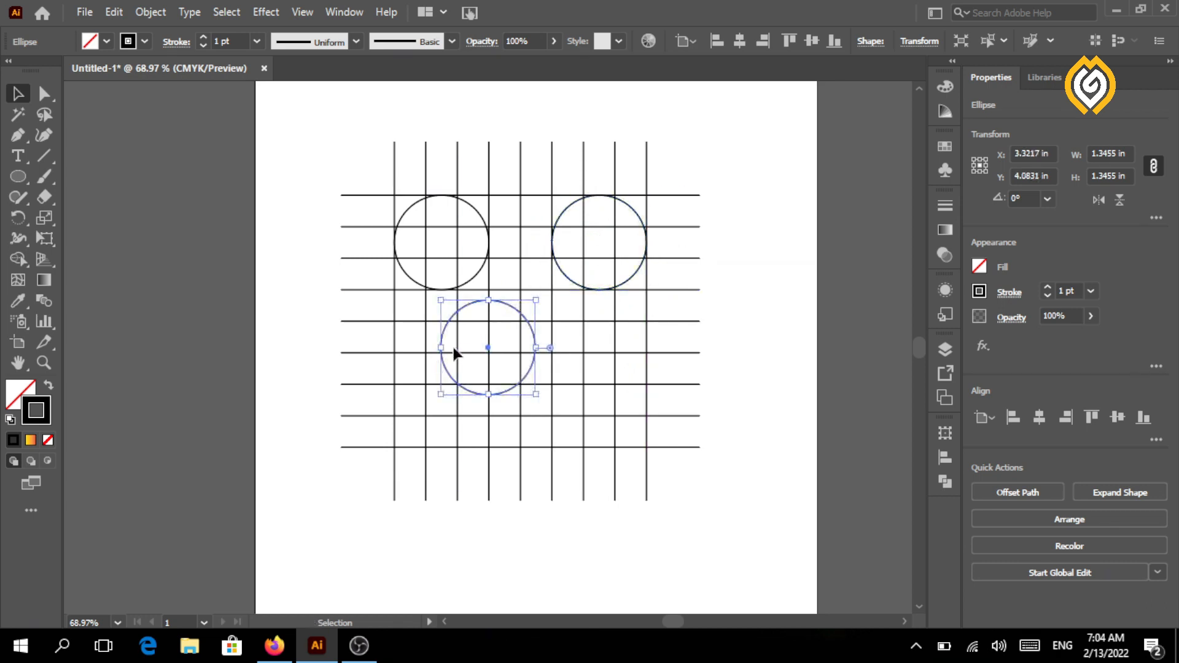
pyautogui.moveTo(489, 350); pyautogui.dragTo(435, 399)
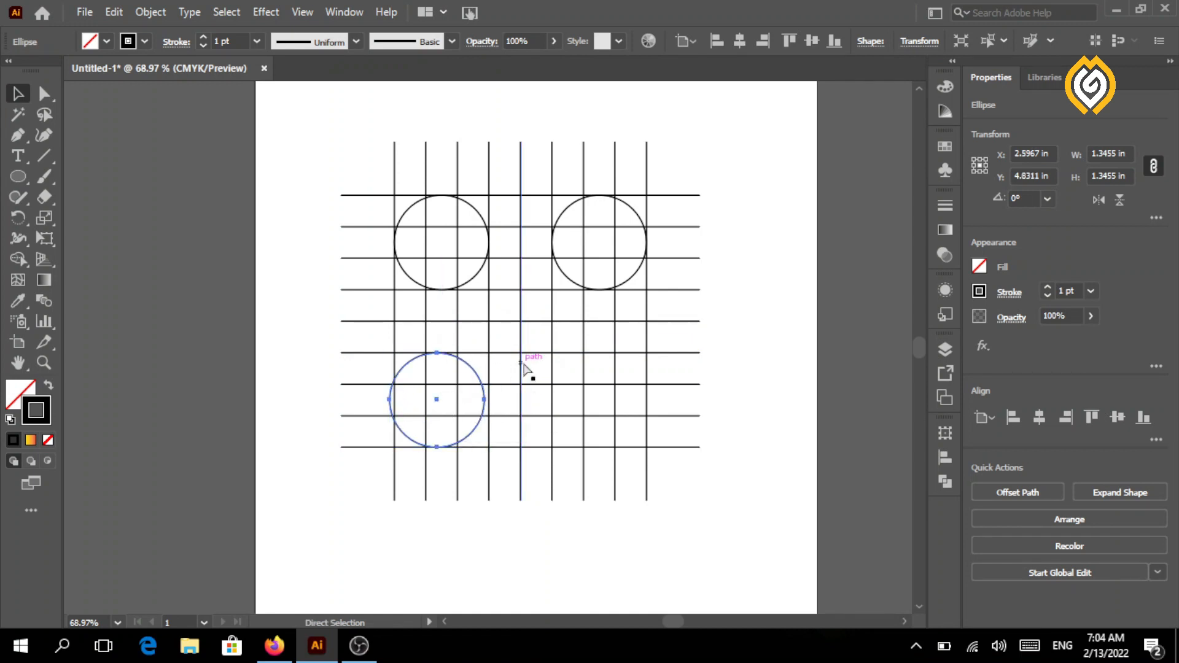
pyautogui.hotkey('ctrl', 'v')
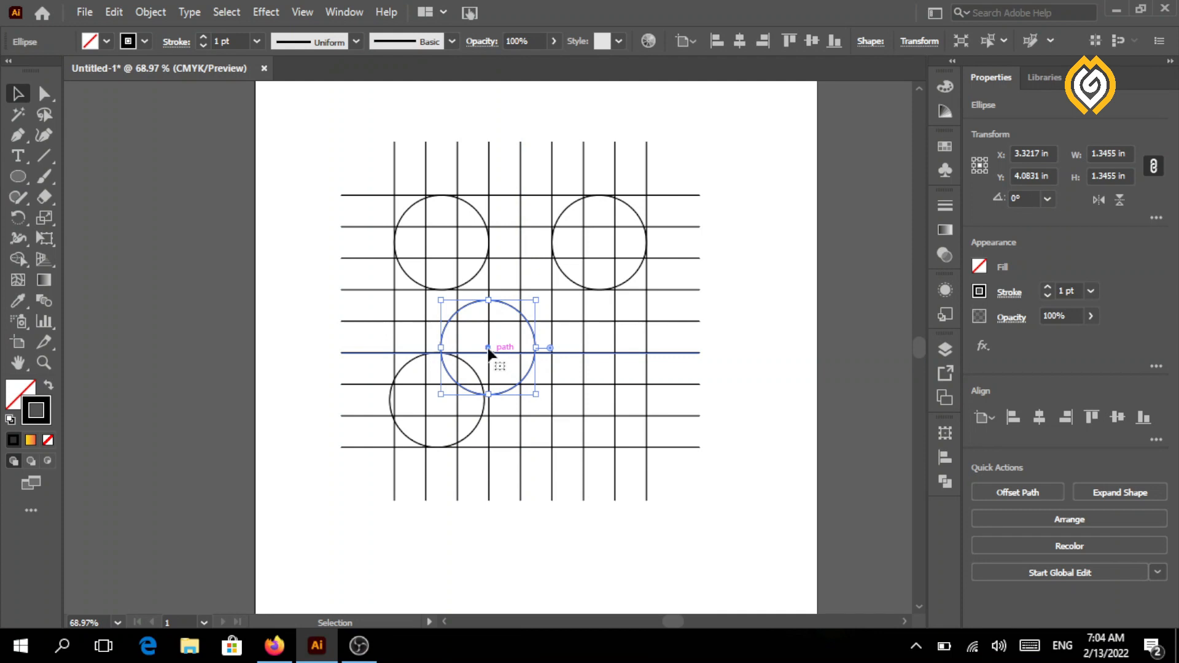
pyautogui.moveTo(488, 350); pyautogui.dragTo(598, 400)
pyautogui.click(755, 373)
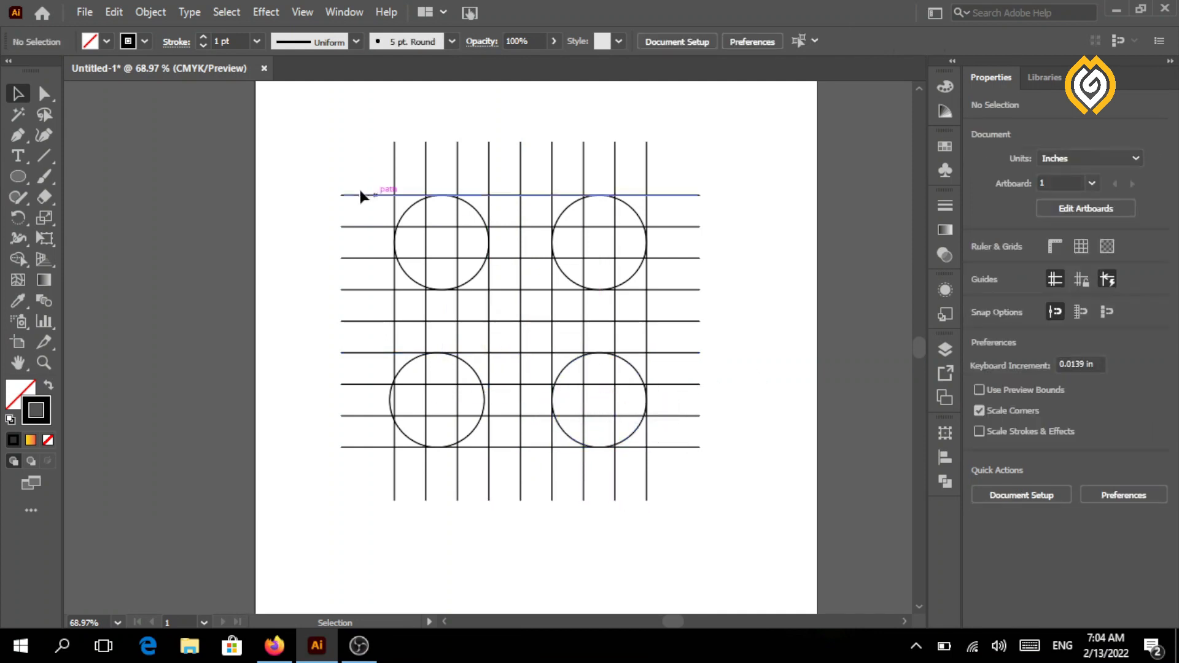
# Paste another circle, centre it inside the upper-left circle and shrink it to about 0.44 in to fit the central cell
pyautogui.click(407, 280)
pyautogui.click(322, 270)
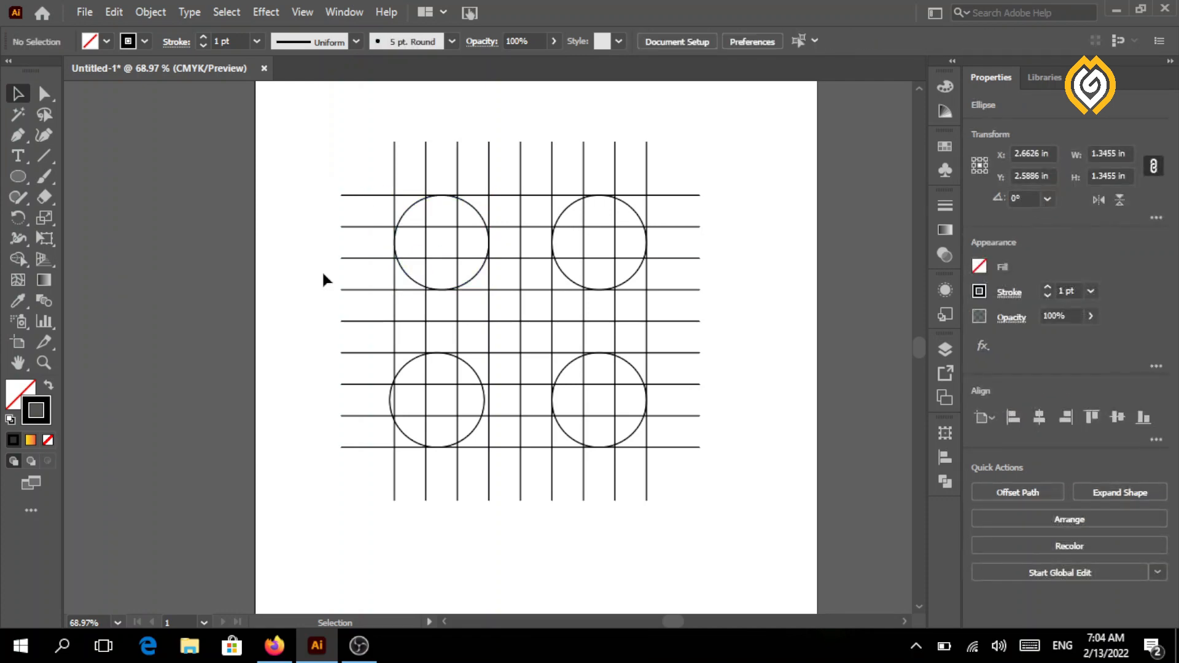
pyautogui.hotkey('ctrl', 'v')
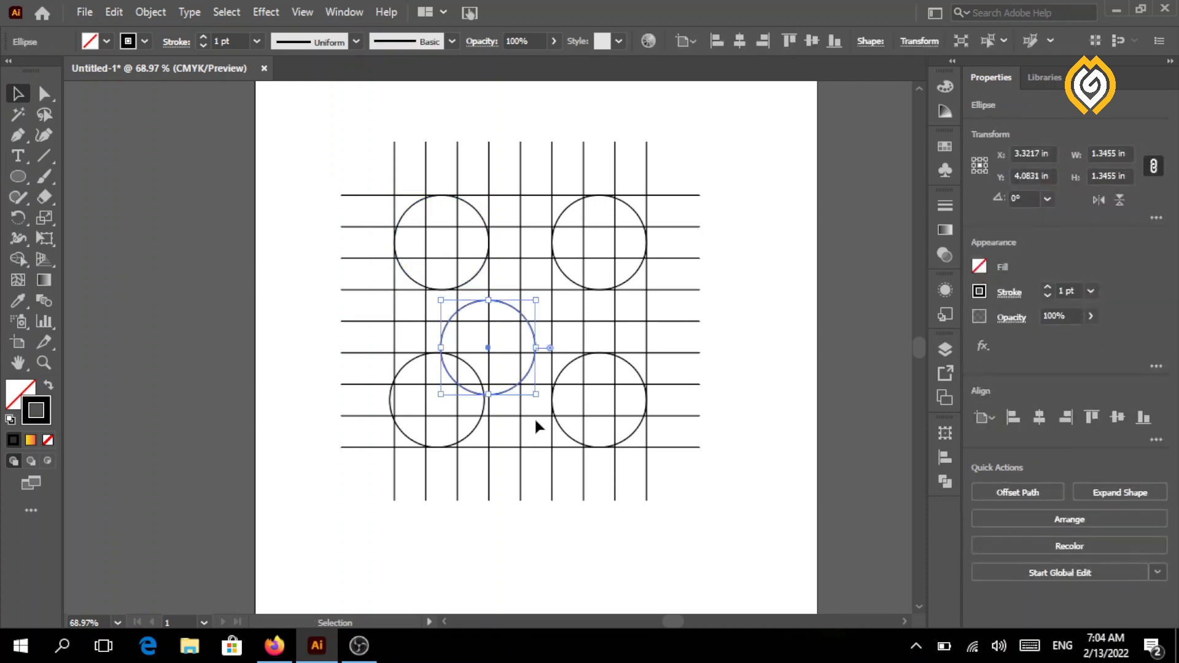
pyautogui.moveTo(533, 399); pyautogui.dragTo(442, 245)
pyautogui.click(39, 364)
pyautogui.click(413, 208)
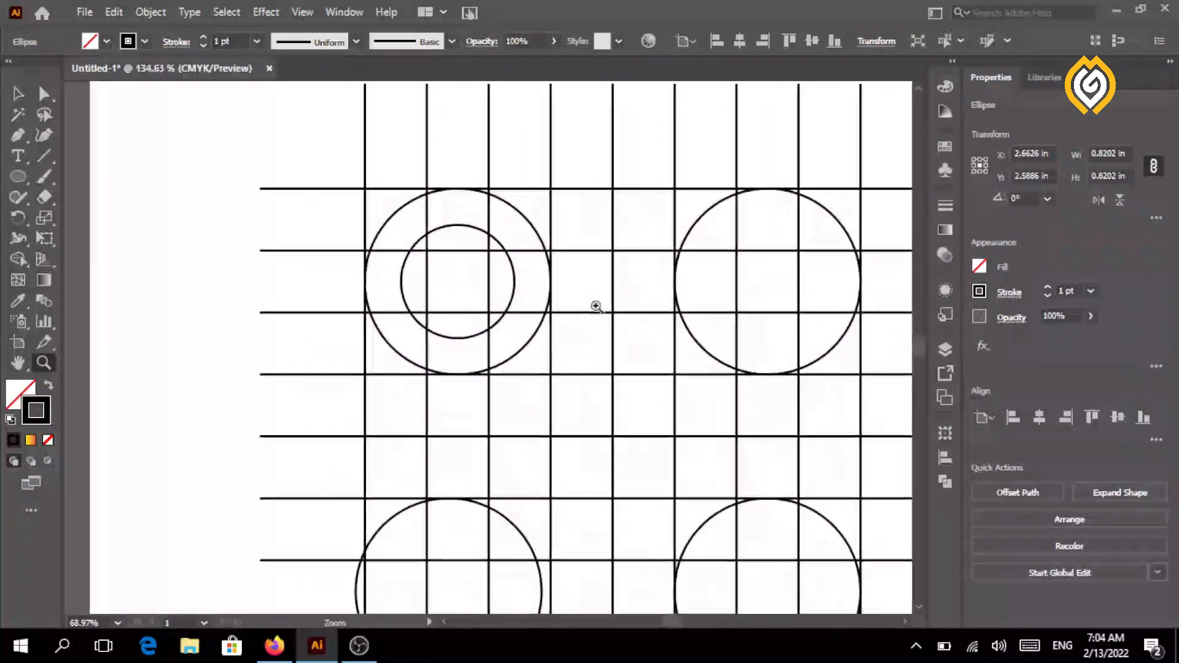
pyautogui.click(17, 93)
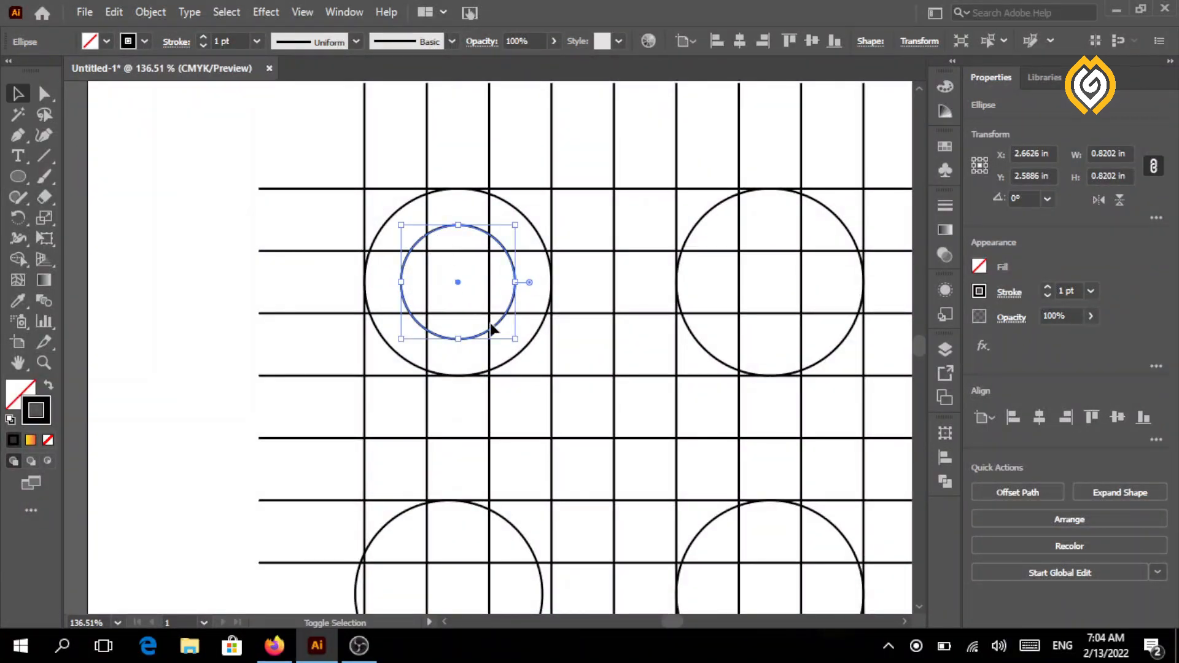
pyautogui.moveTo(516, 338); pyautogui.dragTo(474, 298)
pyautogui.moveTo(434, 259); pyautogui.dragTo(455, 280)
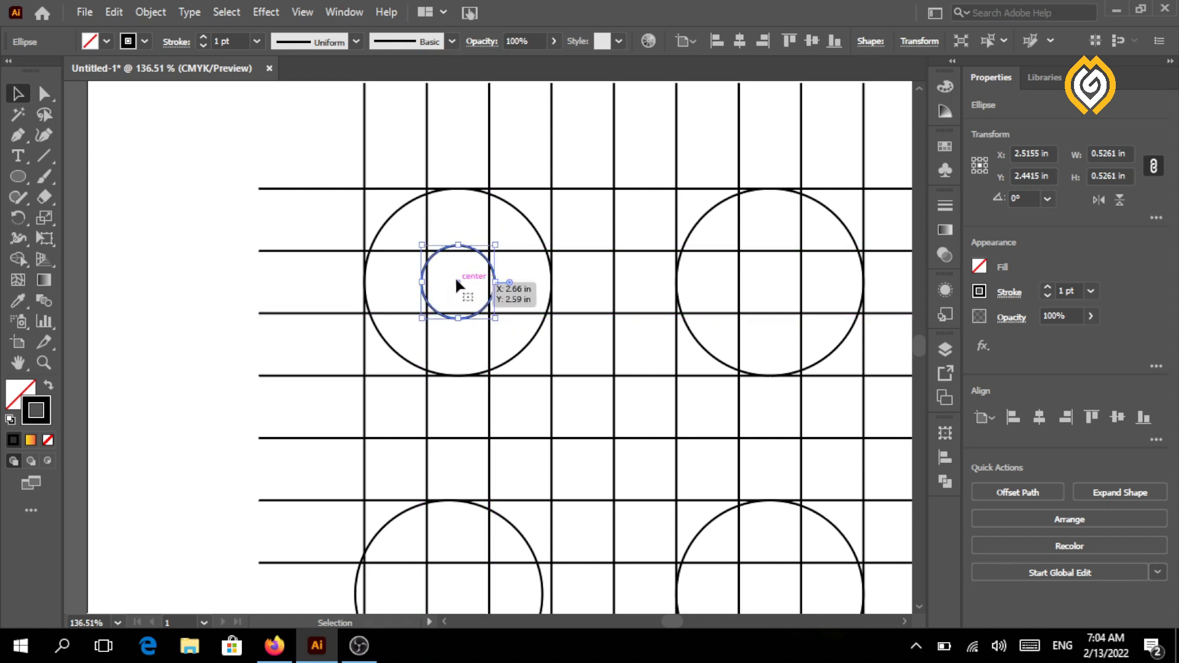
pyautogui.moveTo(495, 318); pyautogui.dragTo(462, 285)
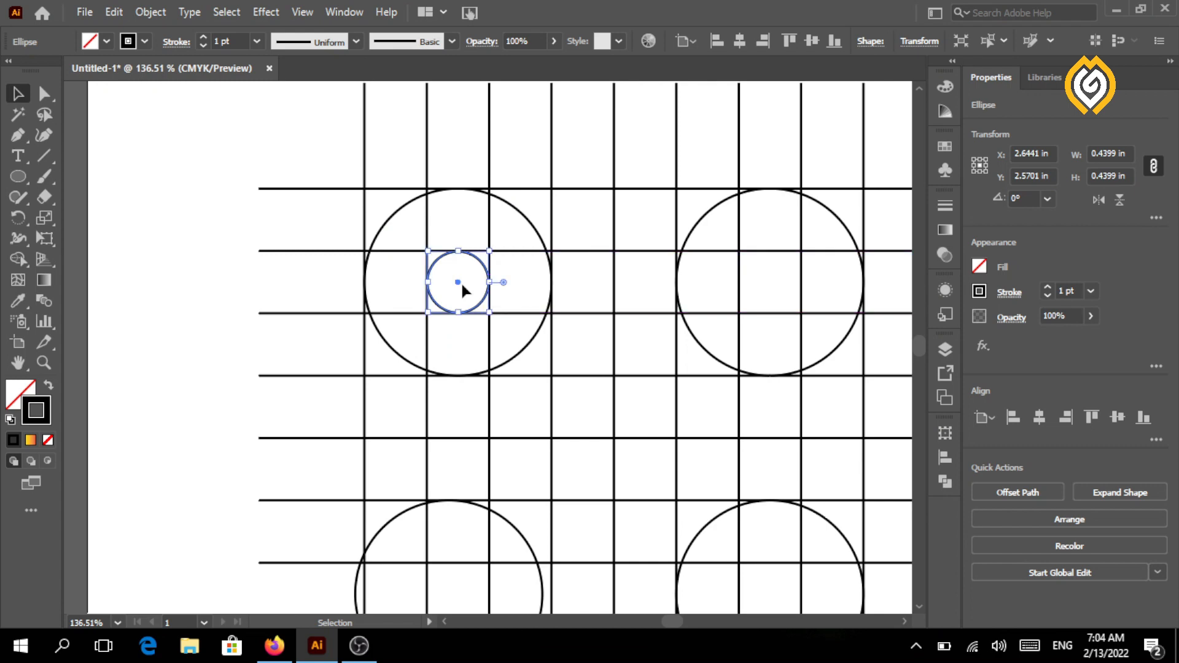
# Duplicate the small inner circle into the centre of the lower-right circle
pyautogui.click(42, 362)
pyautogui.moveTo(565, 437); pyautogui.dragTo(324, 350)
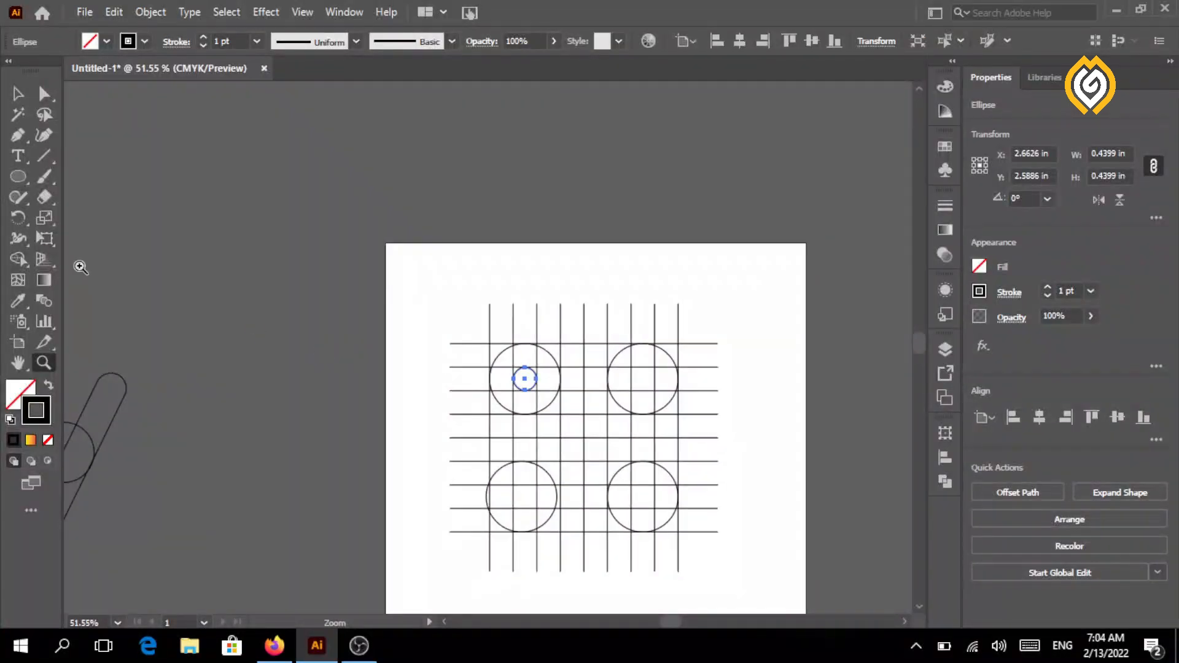
pyautogui.click(13, 95)
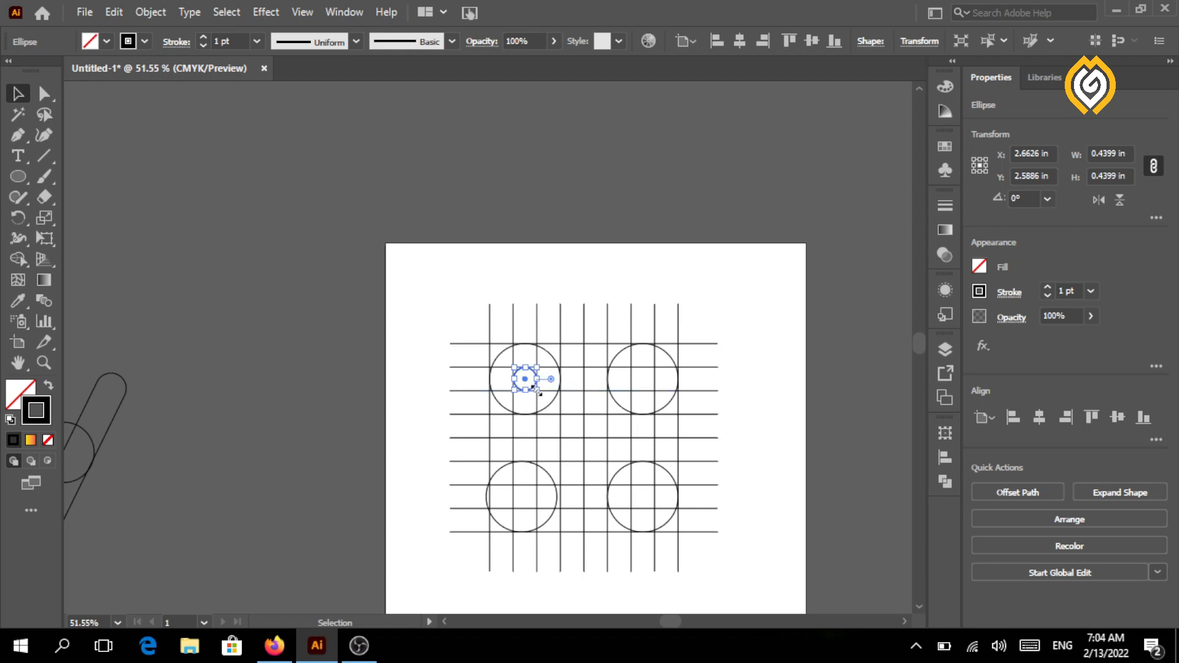
pyautogui.moveTo(534, 388); pyautogui.dragTo(561, 422)
pyautogui.hotkey('ctrl', 'z')
pyautogui.moveTo(533, 396); pyautogui.dragTo(654, 510)
pyautogui.click(776, 410)
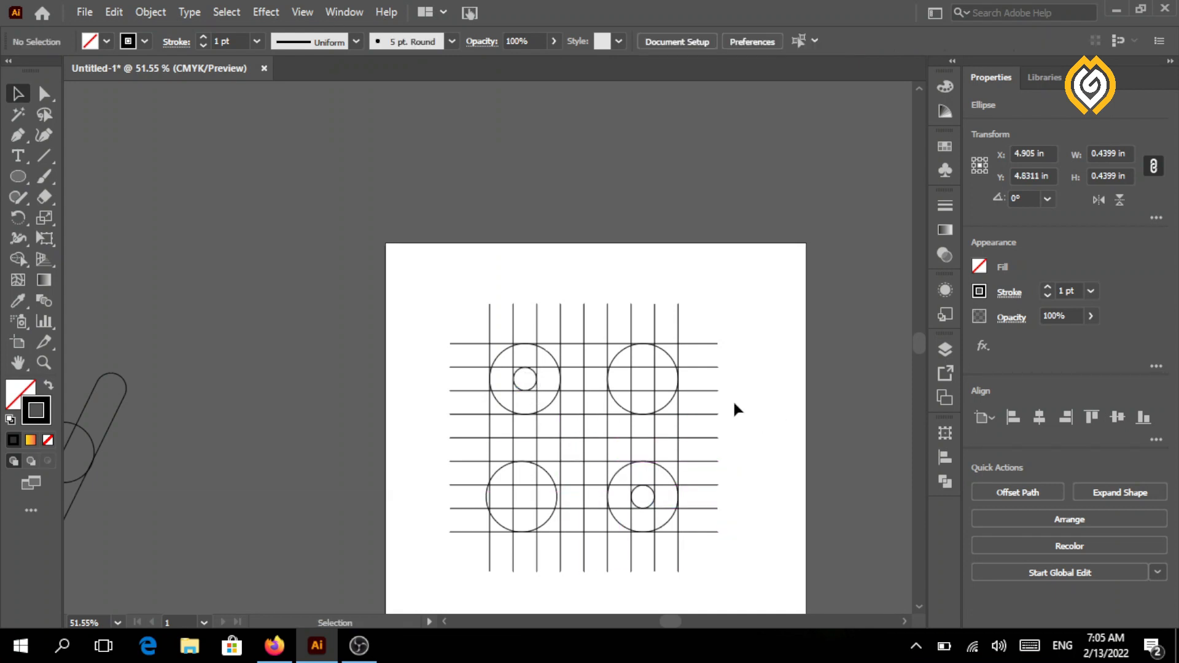
# Select all lines and circles, activate the Shape Builder tool and set the fill to black
pyautogui.click(44, 363)
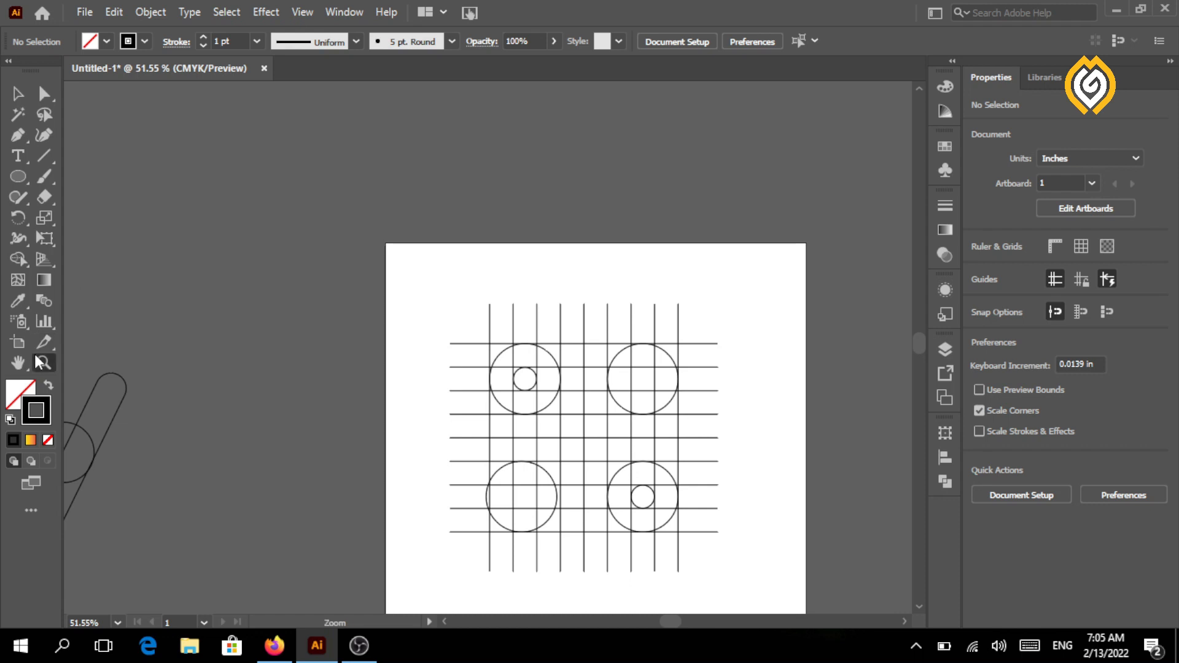
pyautogui.click(563, 458)
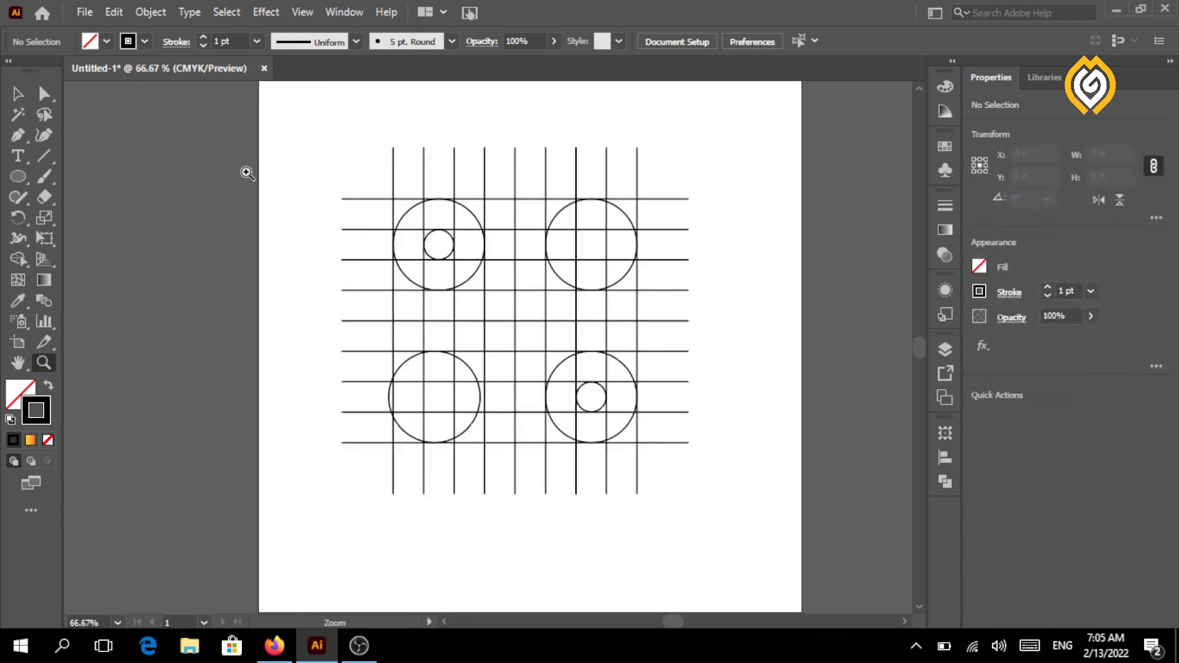
pyautogui.click(18, 93)
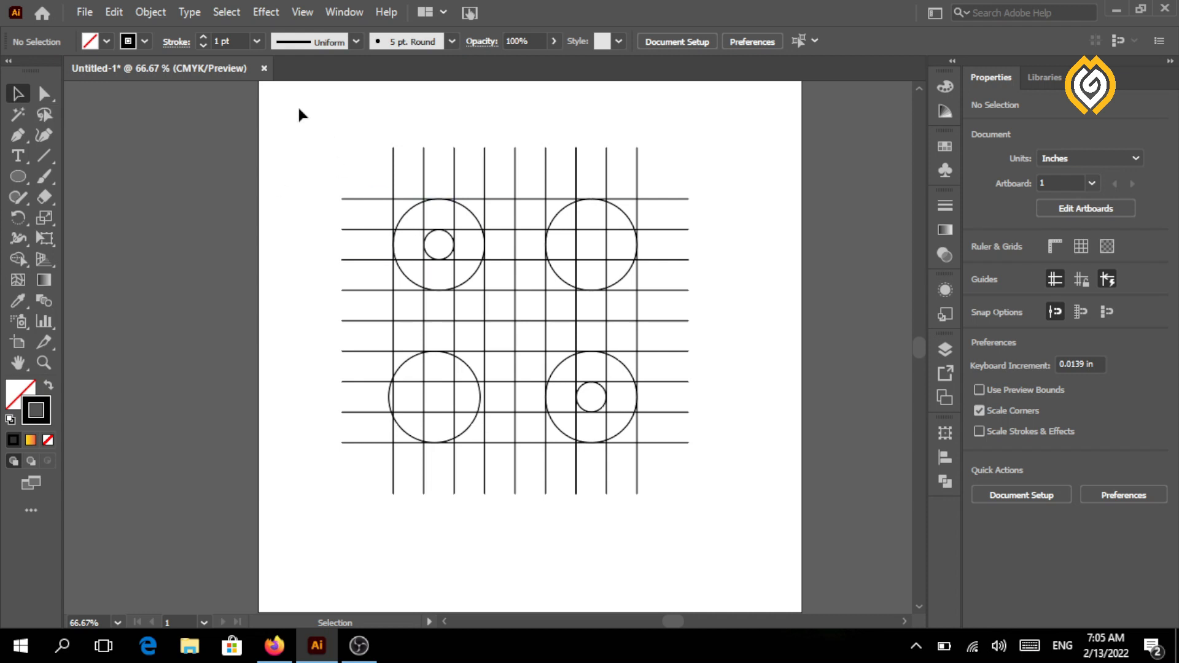
pyautogui.hotkey('ctrl', 'a')
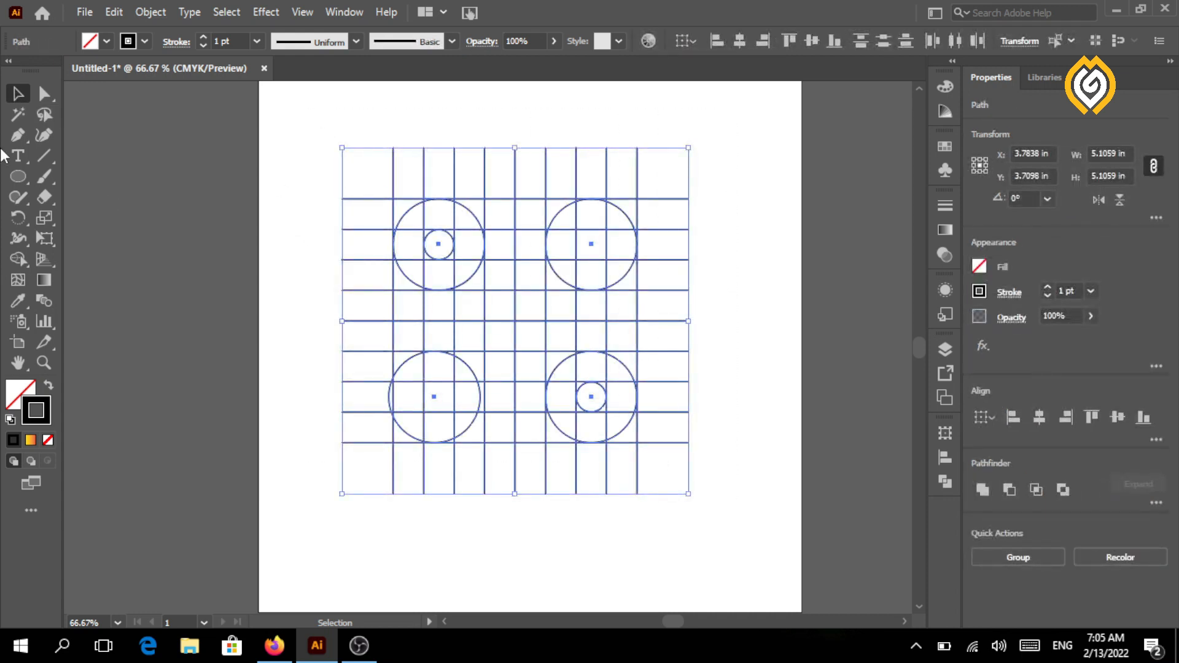
pyautogui.click(17, 260)
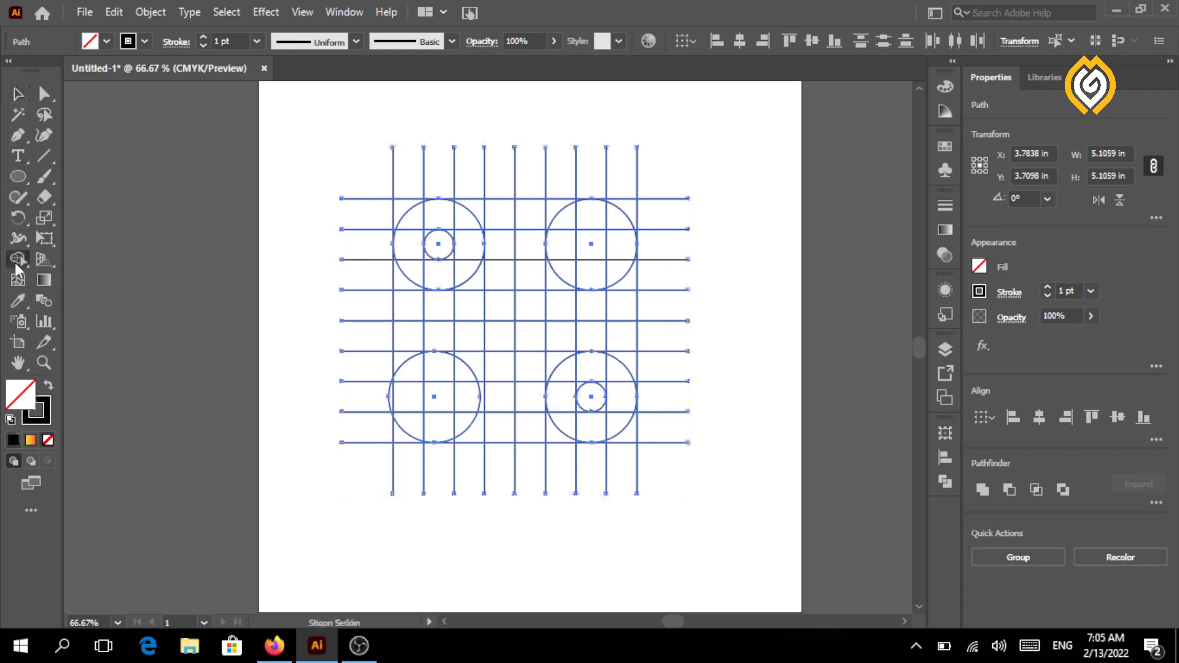
pyautogui.click(49, 420)
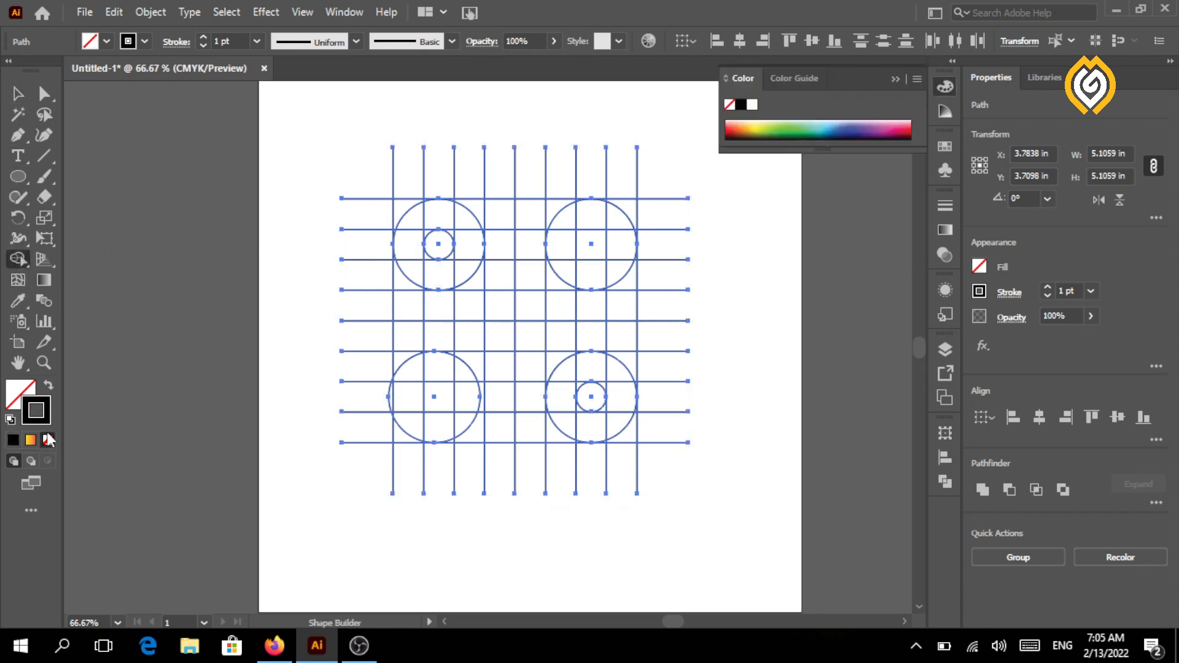
pyautogui.click(48, 439)
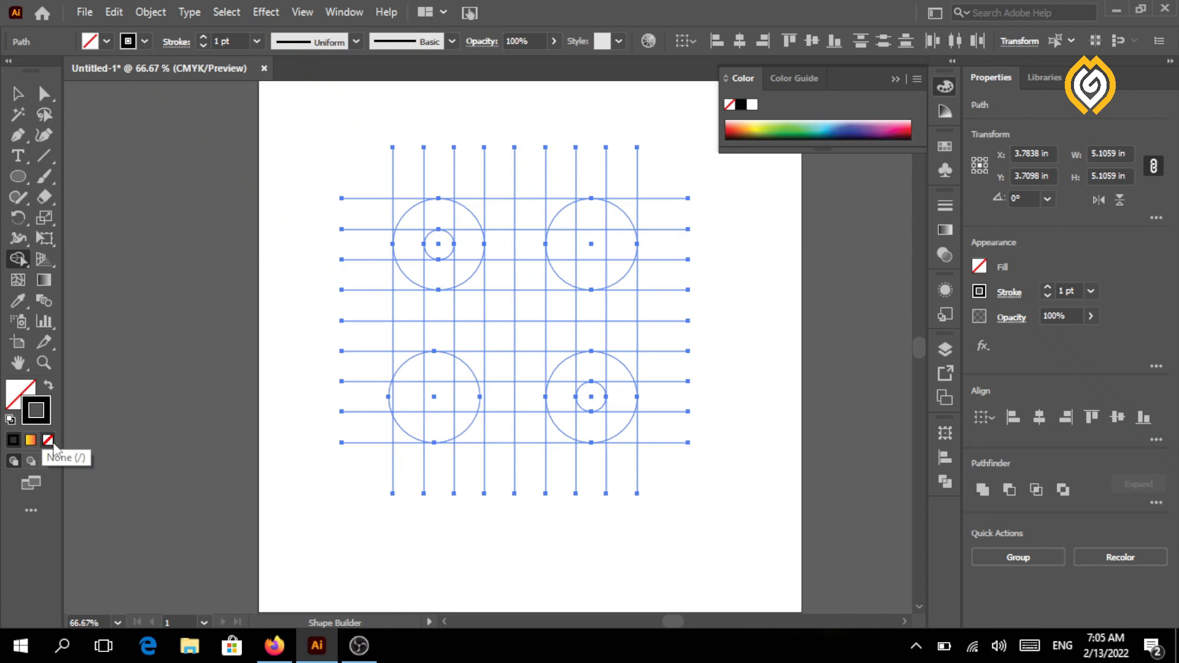
pyautogui.click(980, 267)
pyautogui.click(827, 329)
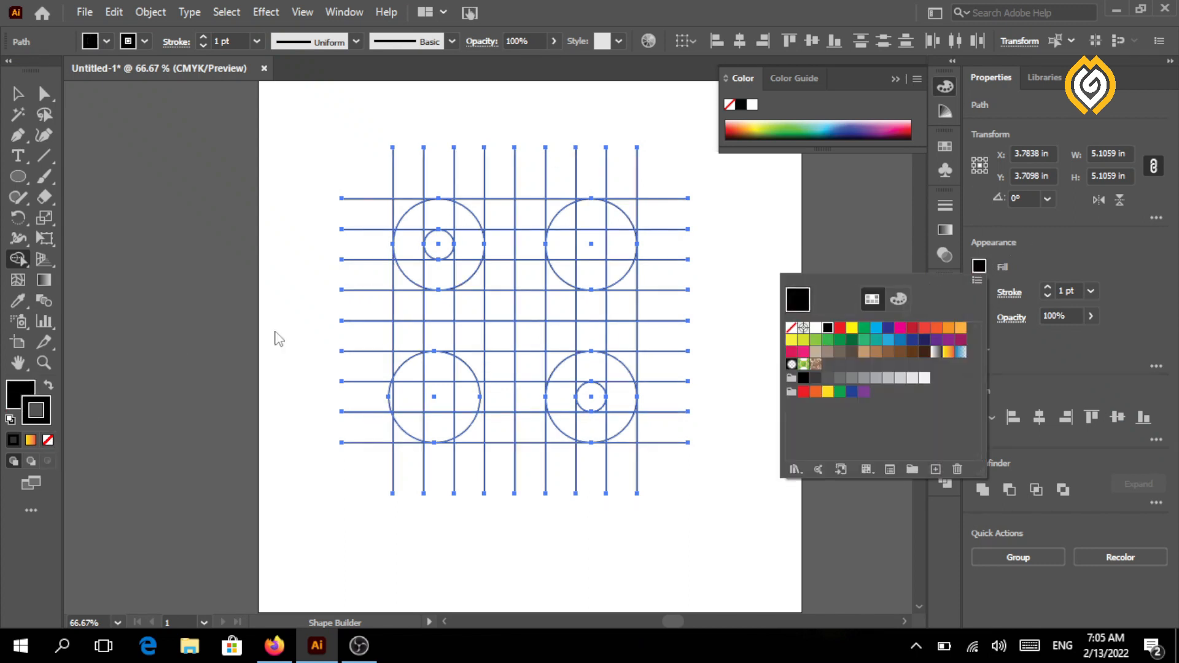
# Clear the fill, then reselect the whole grid with its circles for Shape Builder using a black fill
pyautogui.click(49, 441)
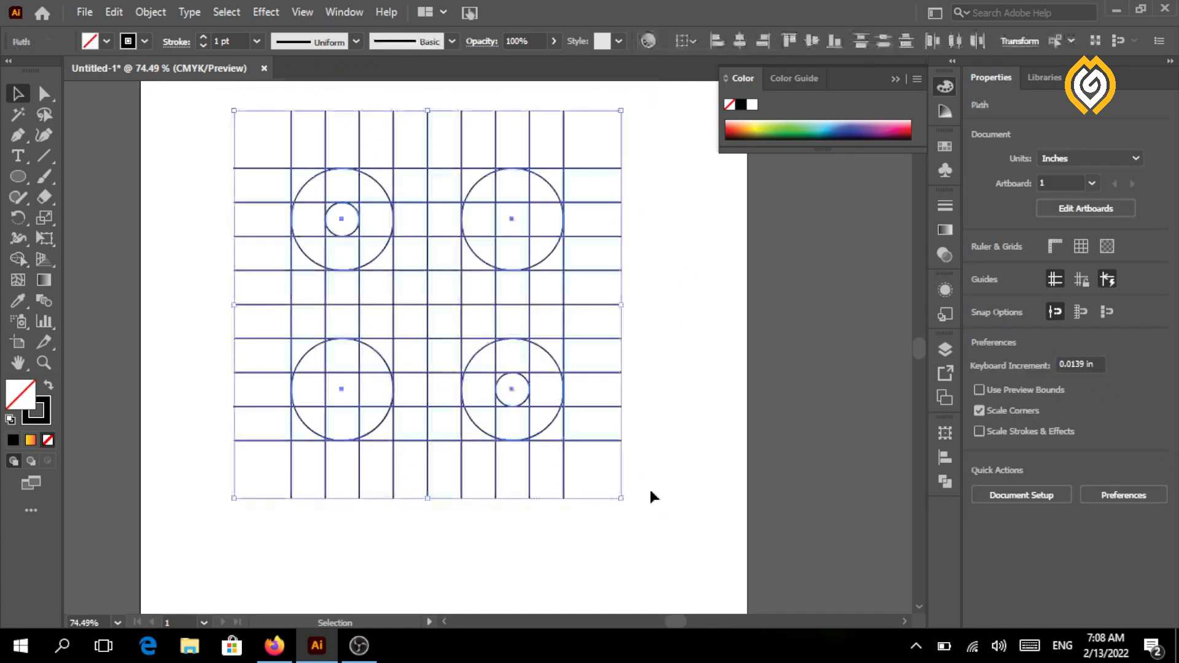
pyautogui.hotkey('ctrl', 'a')
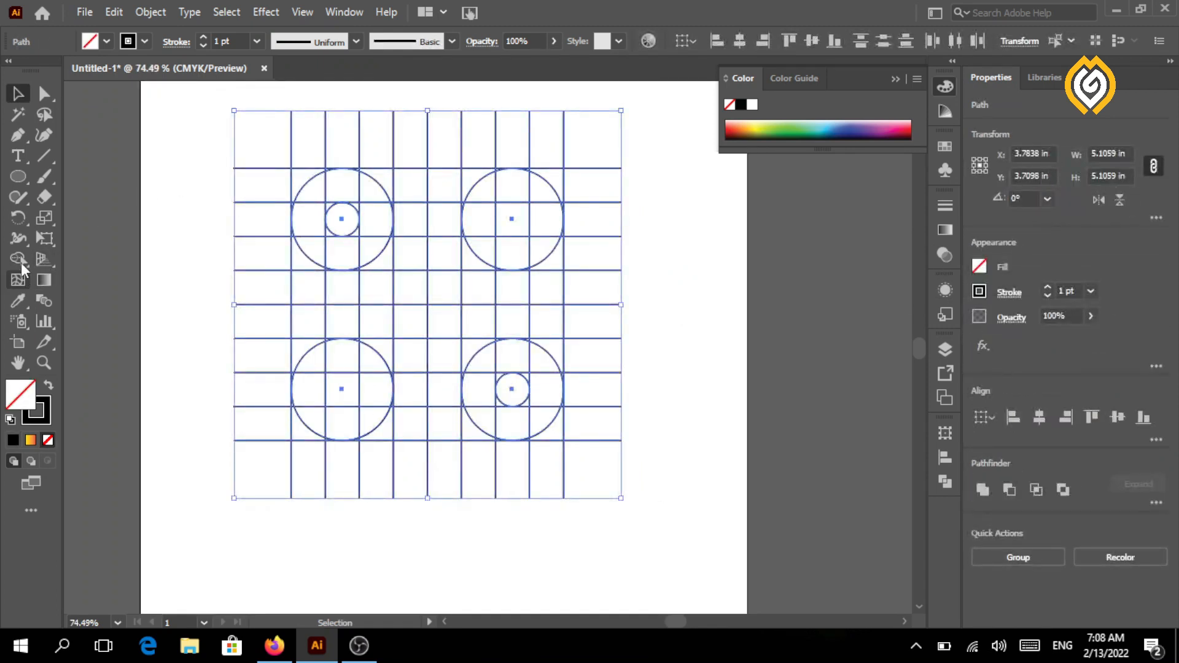
pyautogui.click(19, 259)
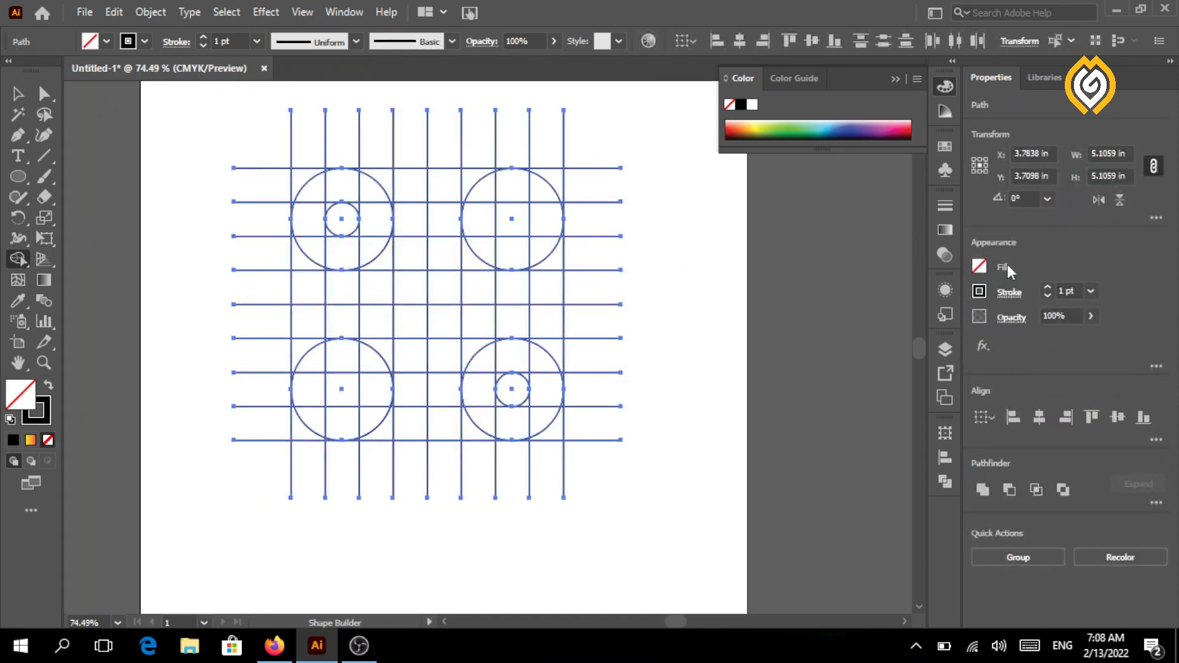
pyautogui.click(980, 266)
pyautogui.click(827, 327)
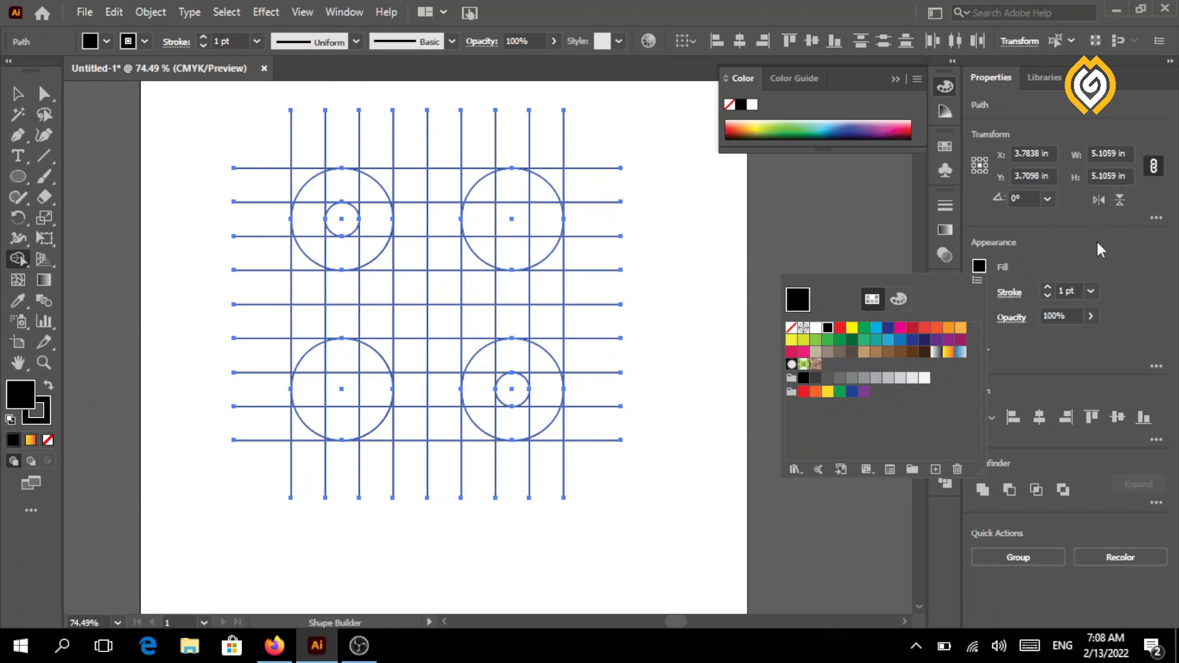
# Merge the grid regions around the upper circle pair into a band open at the right, and the lower pair into one open at the left
pyautogui.moveTo(535, 188)
pyautogui.mouseDown()
pyautogui.moveTo(355, 177)
pyautogui.moveTo(310, 201)
pyautogui.moveTo(311, 227)
pyautogui.moveTo(341, 259)
pyautogui.mouseUp()
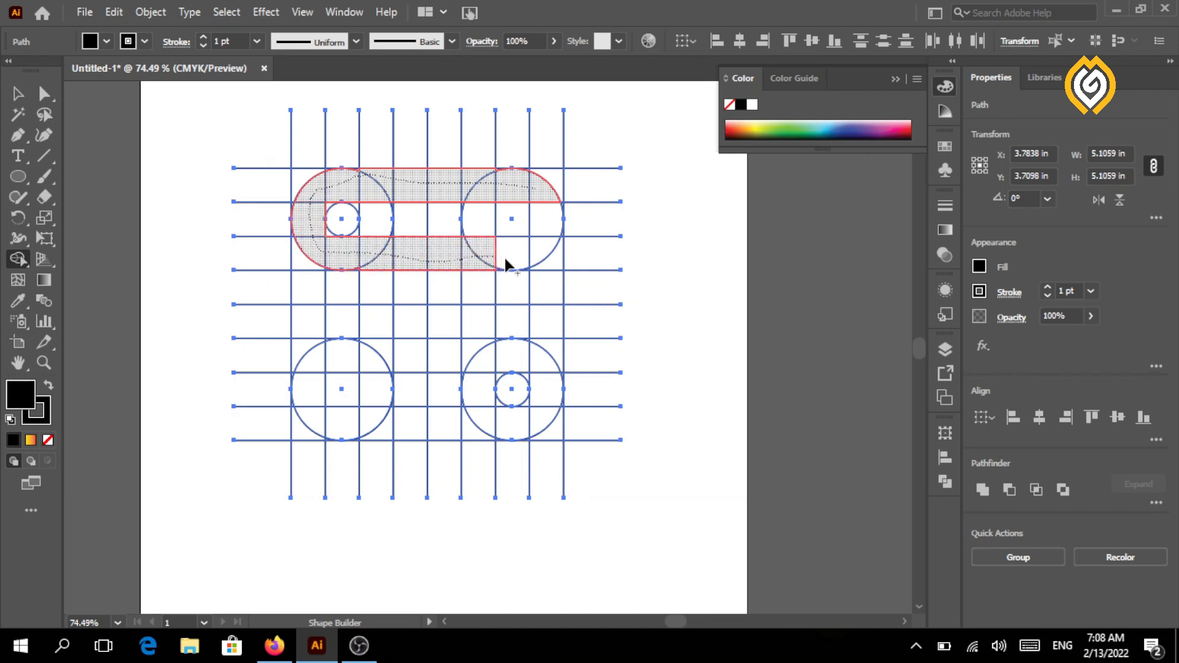
pyautogui.moveTo(529, 253); pyautogui.dragTo(534, 257)
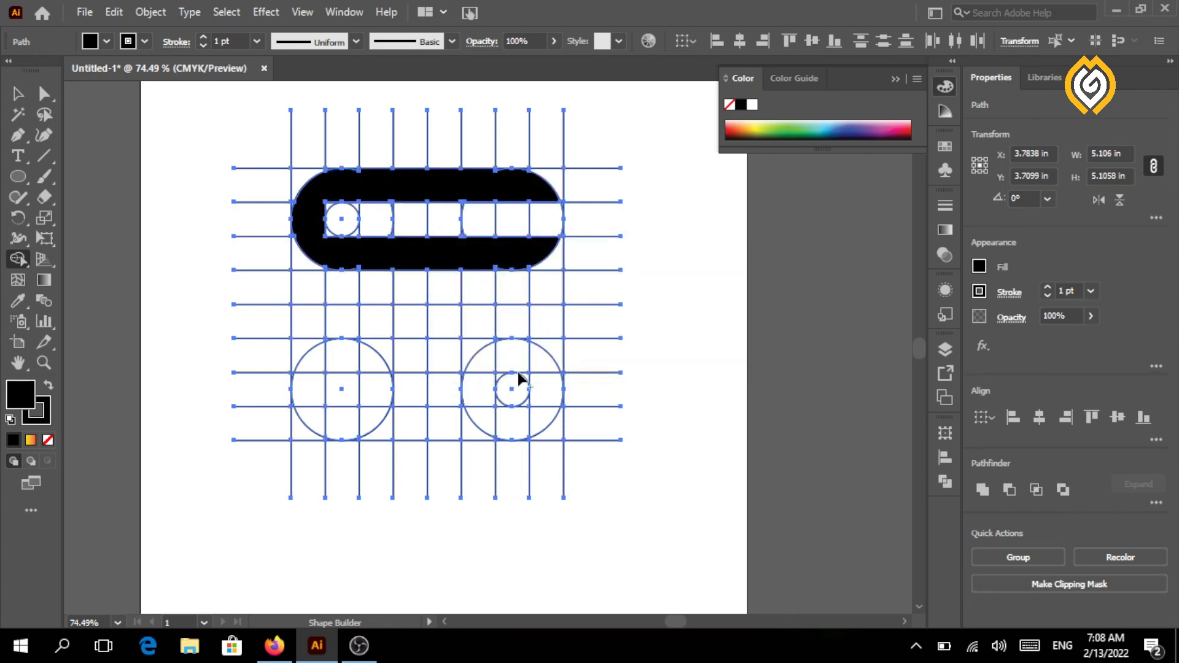
pyautogui.moveTo(321, 364)
pyautogui.mouseDown()
pyautogui.moveTo(521, 355)
pyautogui.moveTo(541, 377)
pyautogui.moveTo(528, 421)
pyautogui.moveTo(461, 432)
pyautogui.moveTo(314, 424)
pyautogui.mouseUp()
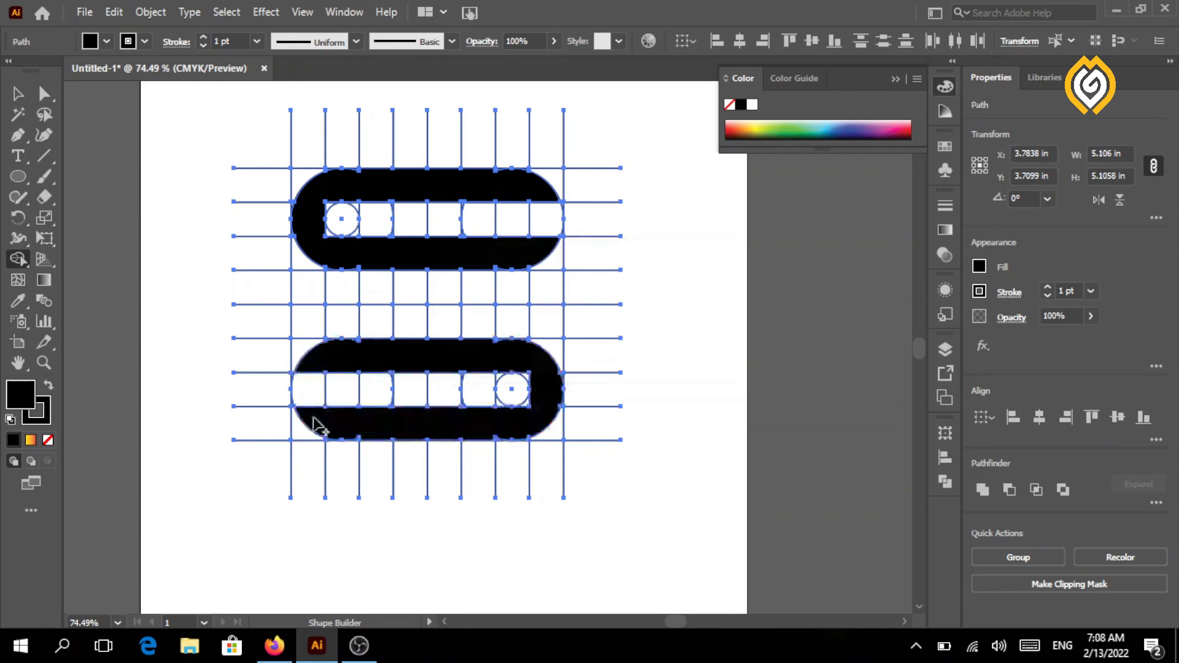
# Merge the leftover slivers and inner corner pieces into the upper band to round its closed left end and smooth its lower edge
pyautogui.click(43, 362)
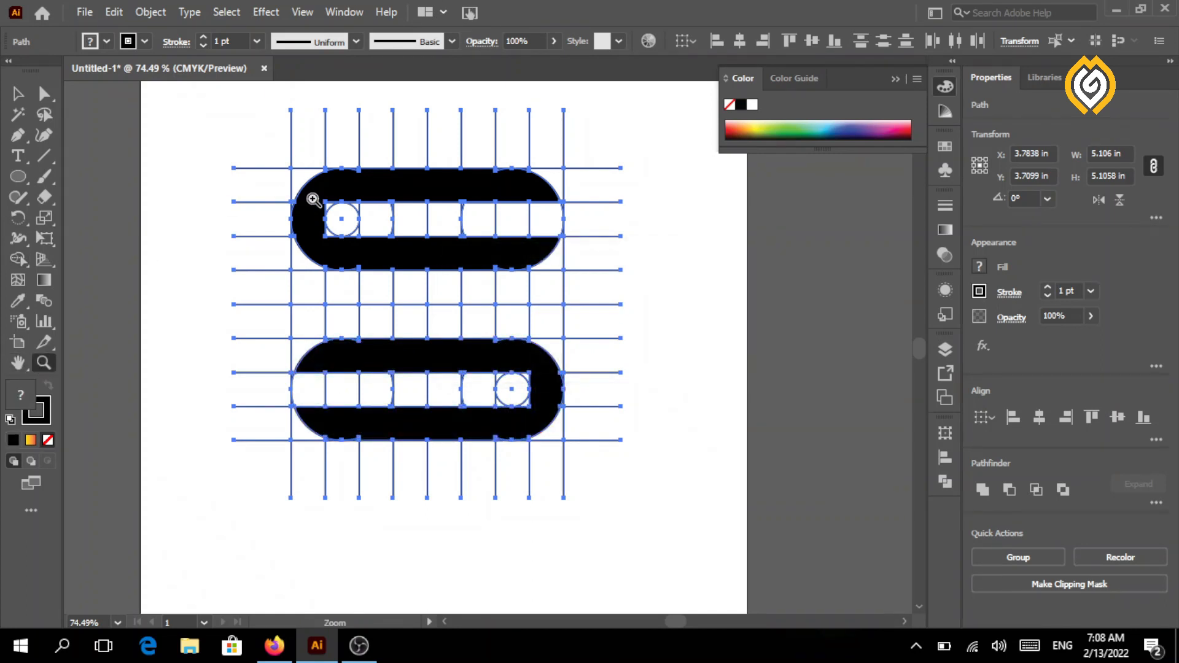
pyautogui.moveTo(370, 195); pyautogui.dragTo(627, 279)
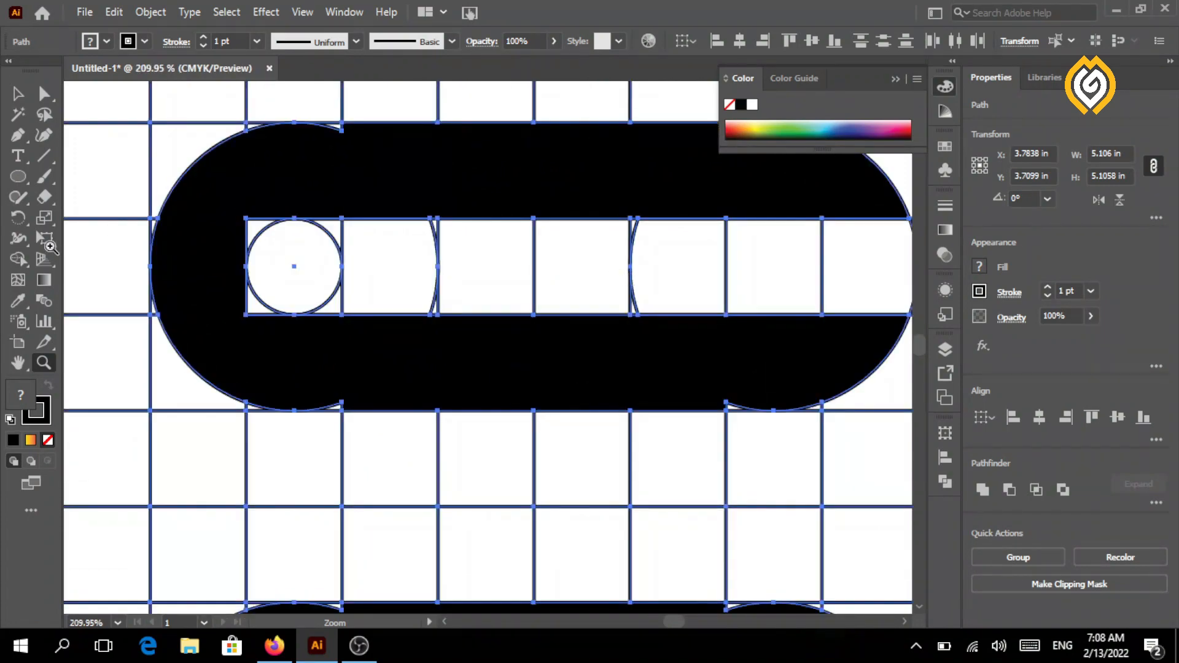
pyautogui.moveTo(319, 154); pyautogui.dragTo(378, 188)
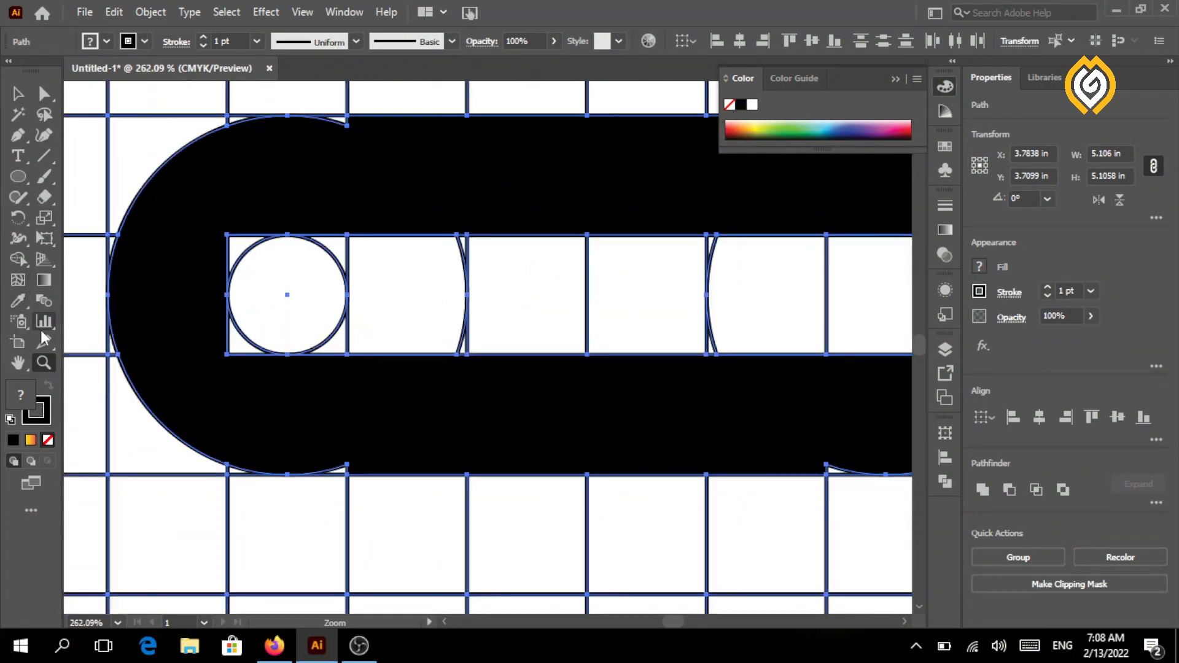
pyautogui.click(18, 259)
pyautogui.click(369, 140)
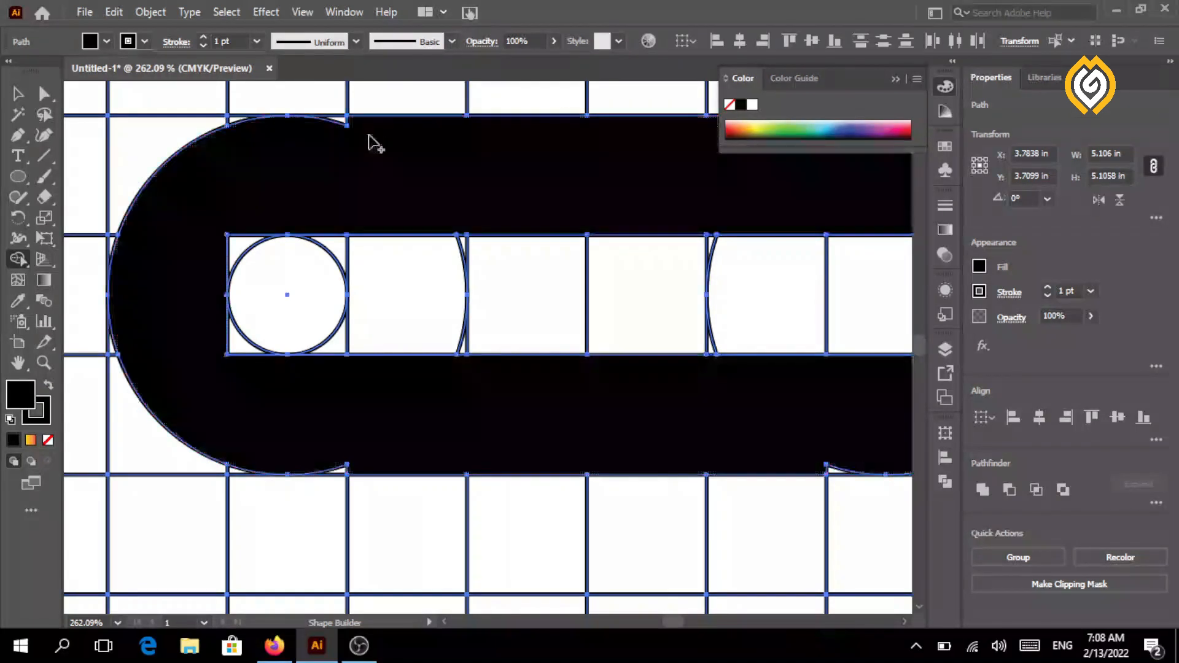
pyautogui.click(343, 131)
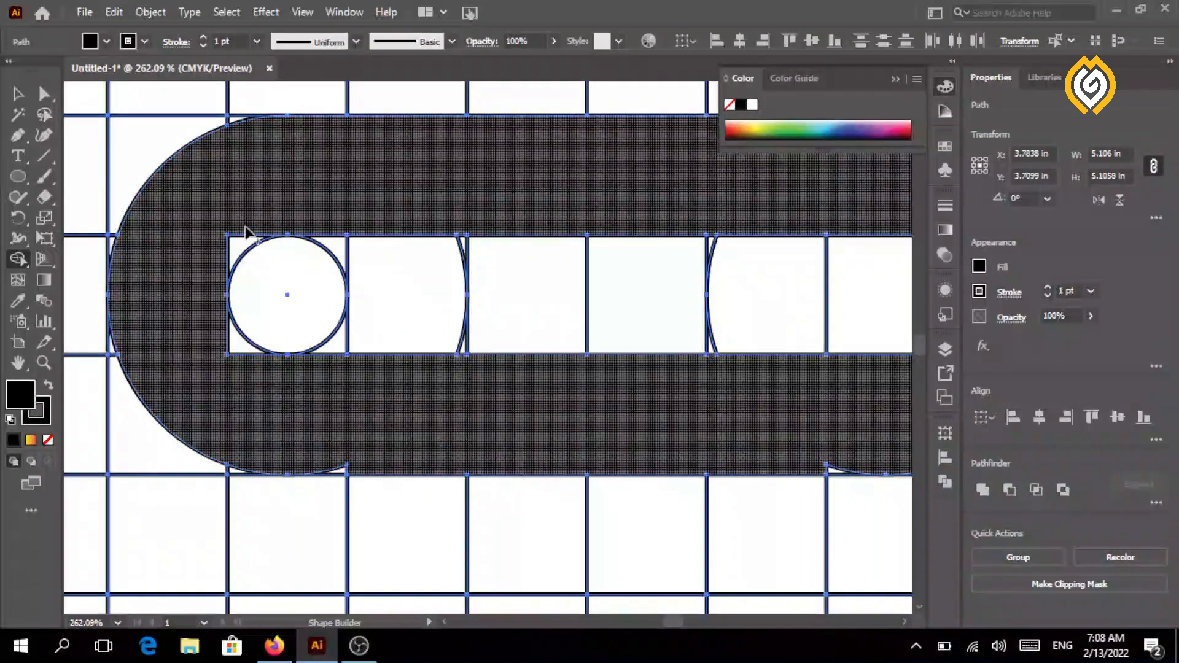
pyautogui.moveTo(241, 245); pyautogui.dragTo(195, 286)
pyautogui.moveTo(238, 344); pyautogui.dragTo(260, 388)
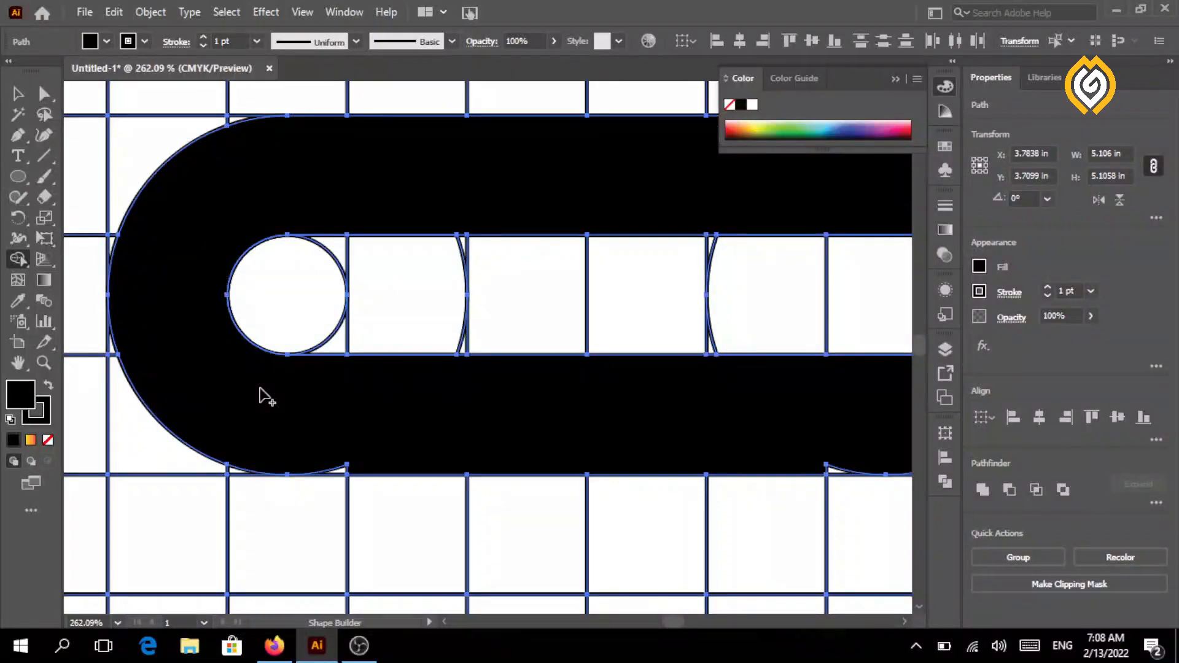
pyautogui.click(325, 471)
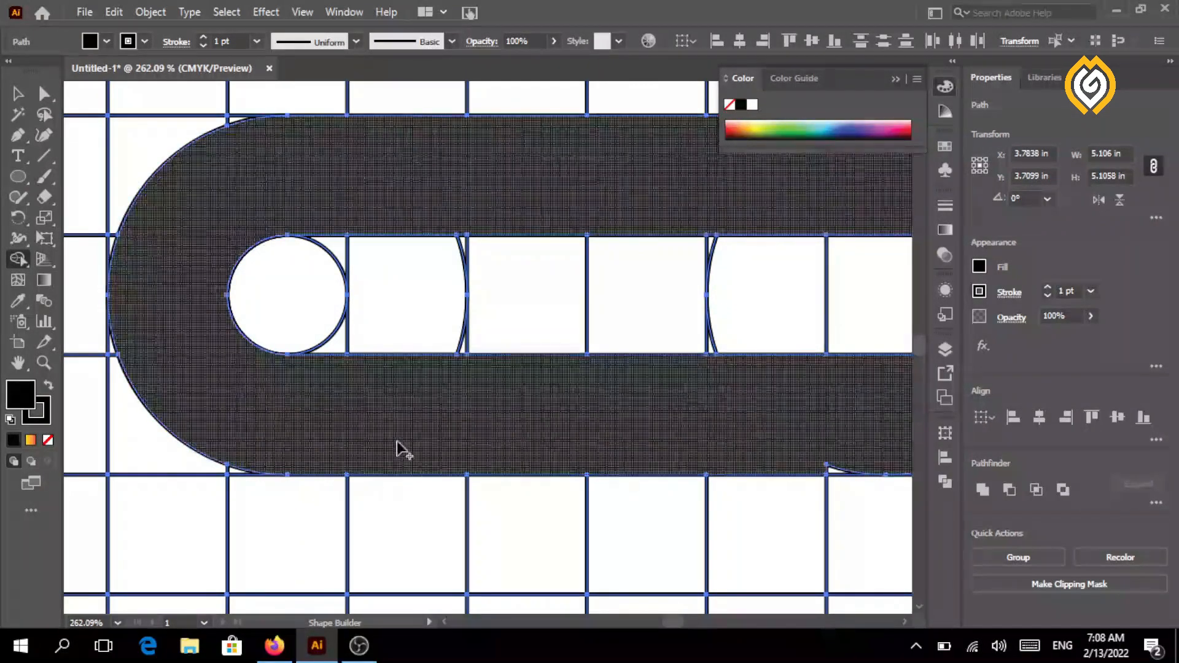
pyautogui.click(830, 471)
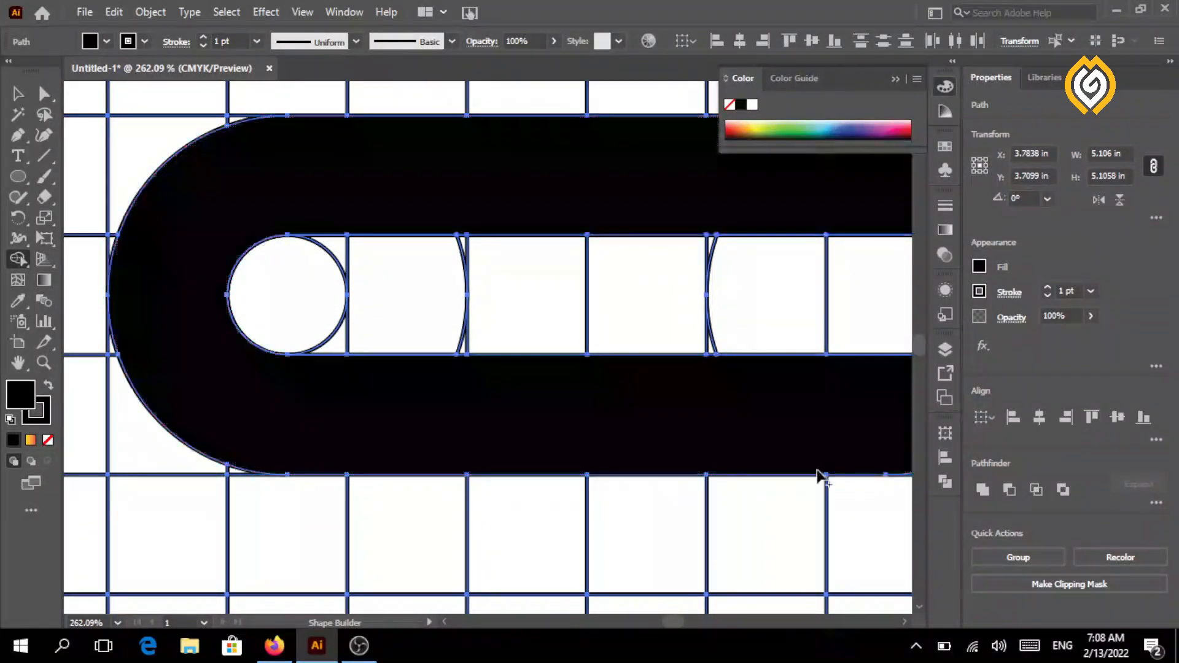
# Merge the remaining sliver on the top edge near the upper band's right end into the black shape
pyautogui.click(17, 363)
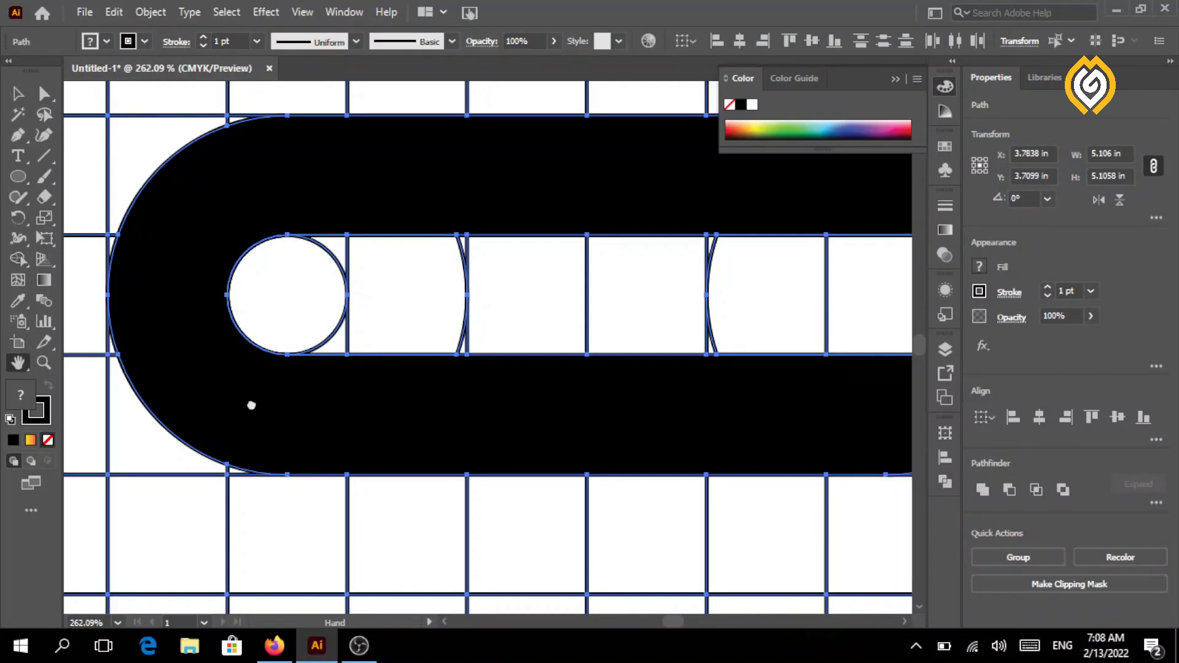
pyautogui.moveTo(251, 405); pyautogui.dragTo(385, 349)
pyautogui.click(18, 259)
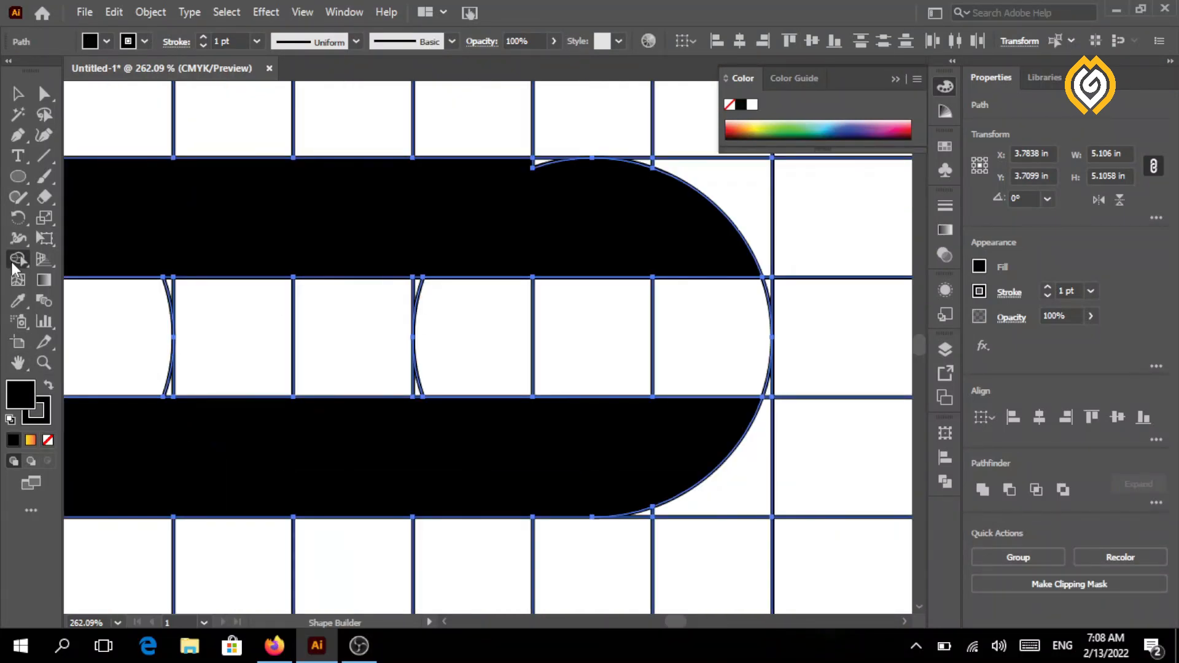
pyautogui.moveTo(521, 178); pyautogui.dragTo(556, 167)
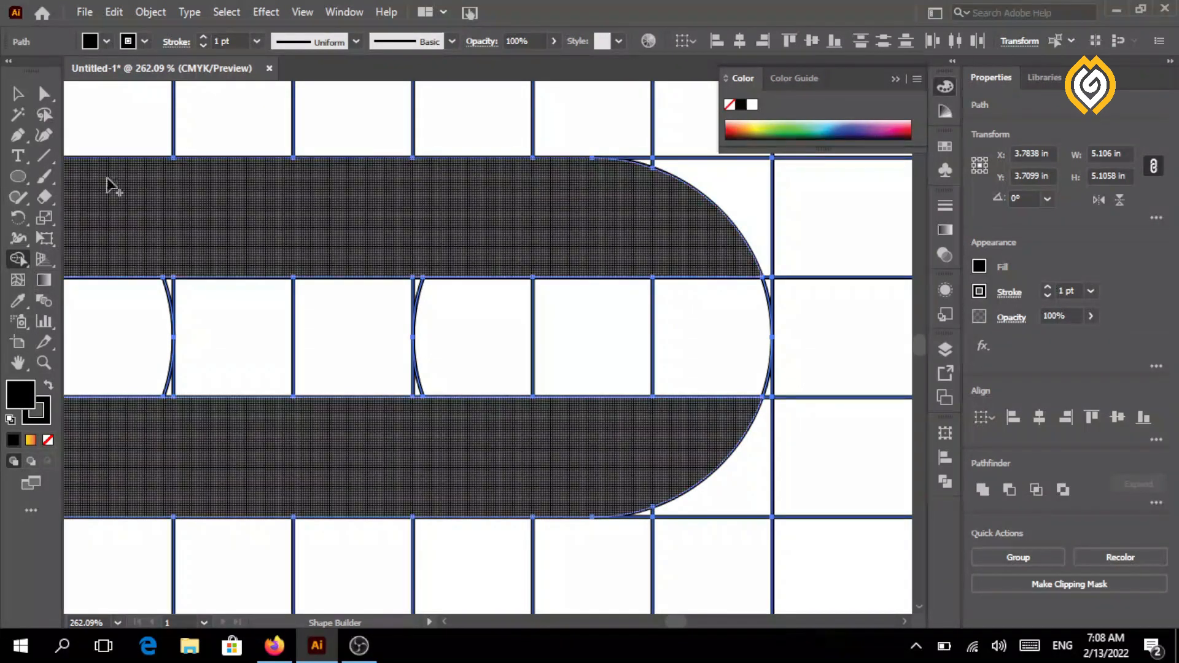
# Merge the edge slivers and the corner pieces around the small circle into the lower band to smooth its outline
pyautogui.click(43, 367)
pyautogui.moveTo(259, 400); pyautogui.dragTo(27, 340)
pyautogui.click(17, 363)
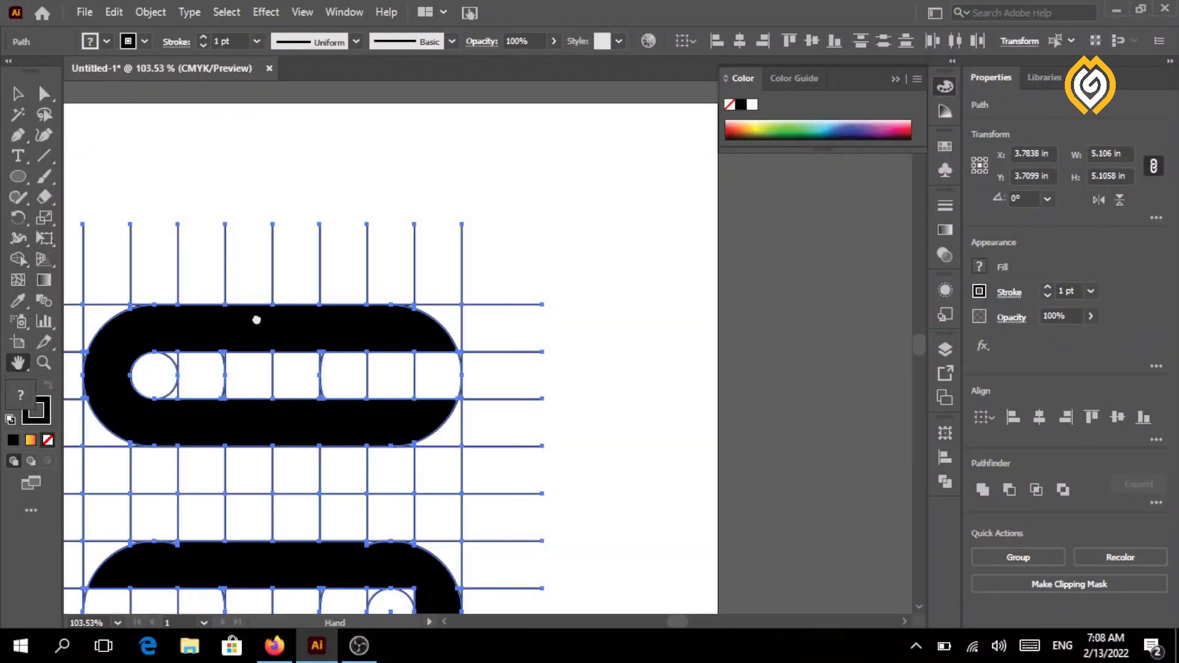
pyautogui.moveTo(257, 319); pyautogui.dragTo(331, 204)
pyautogui.press('z')
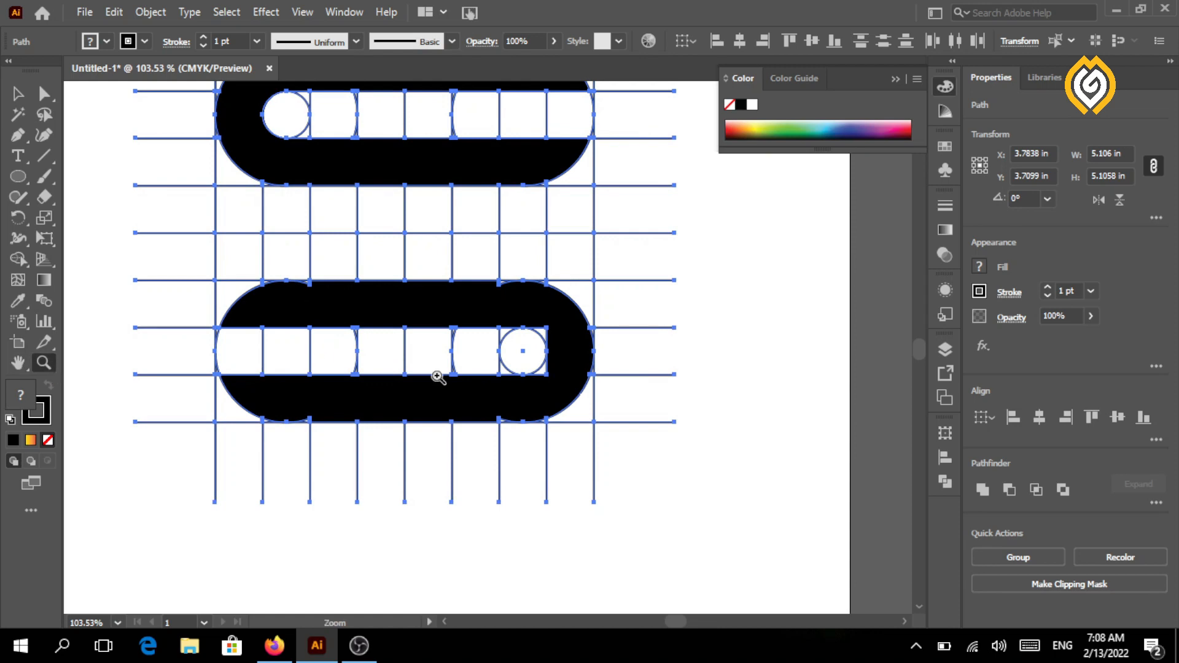
pyautogui.moveTo(471, 323); pyautogui.dragTo(610, 360)
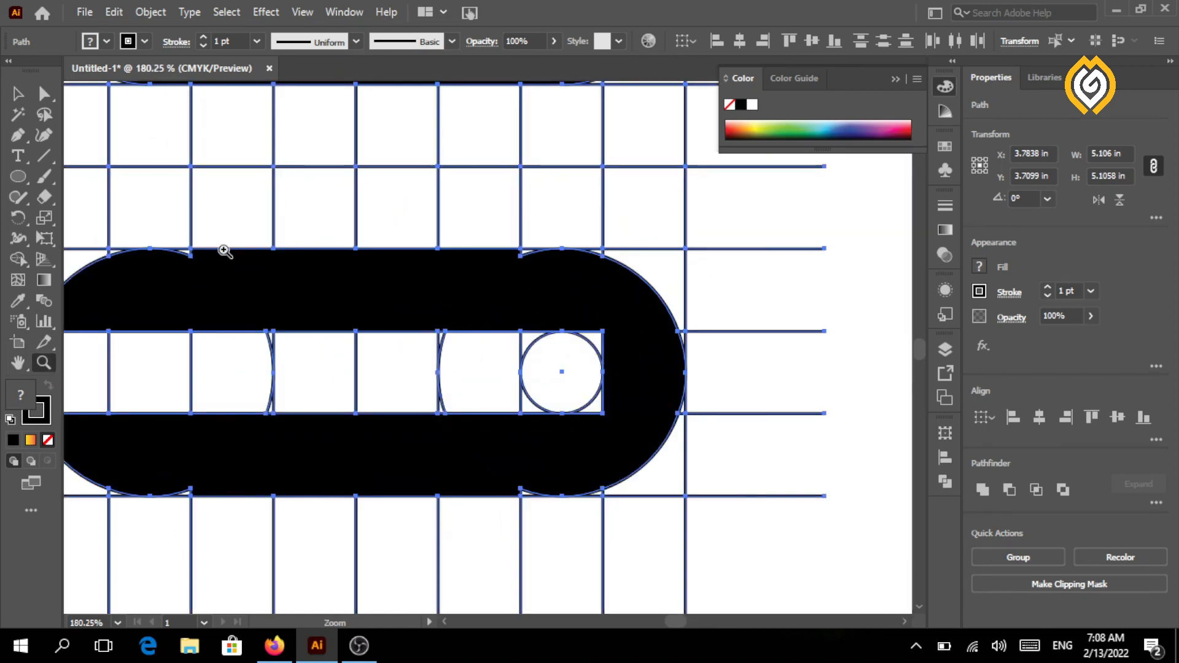
pyautogui.click(17, 259)
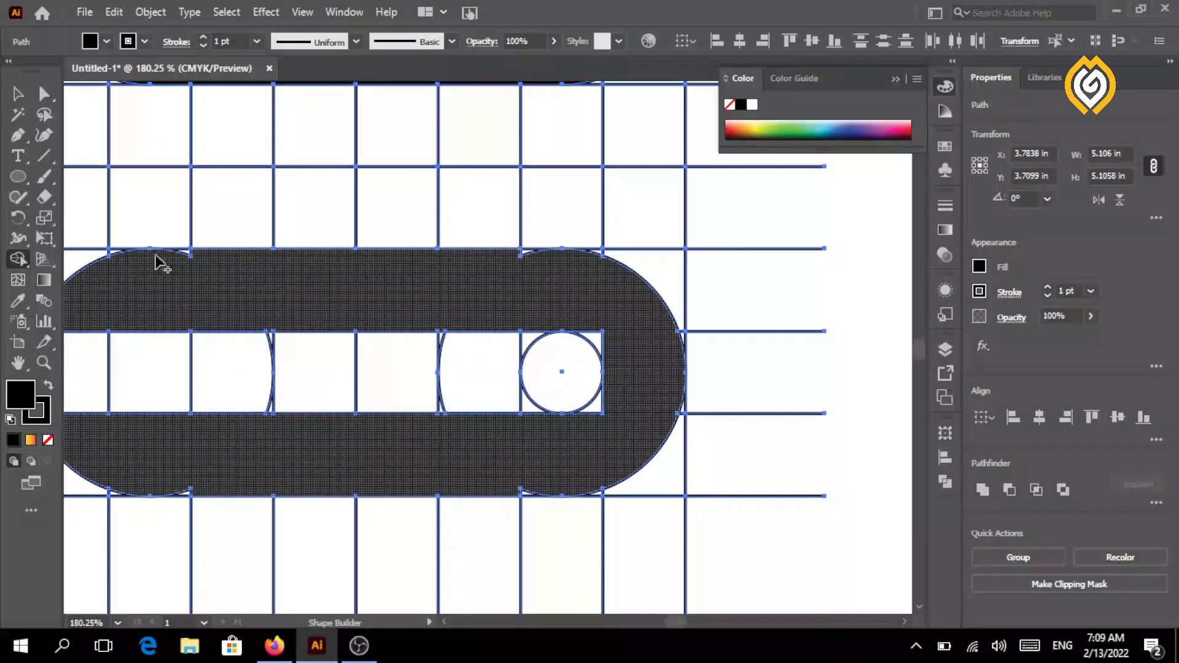
pyautogui.moveTo(196, 256); pyautogui.dragTo(203, 259)
pyautogui.moveTo(517, 258); pyautogui.dragTo(551, 258)
pyautogui.moveTo(593, 332); pyautogui.dragTo(631, 387)
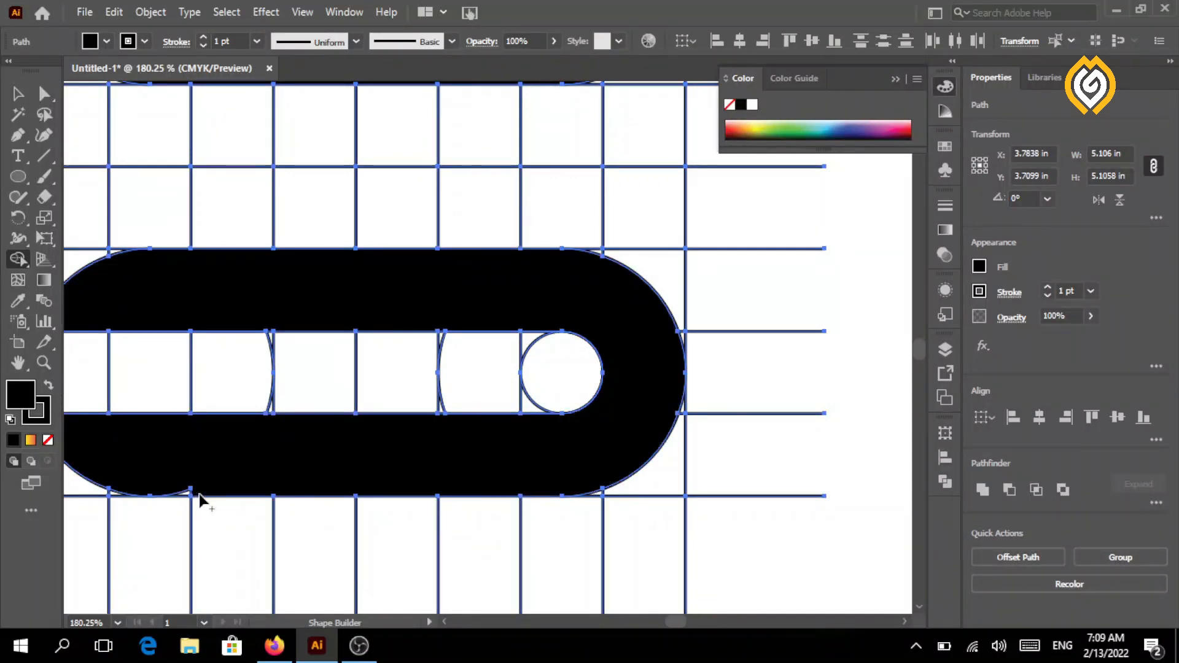
pyautogui.click(170, 492)
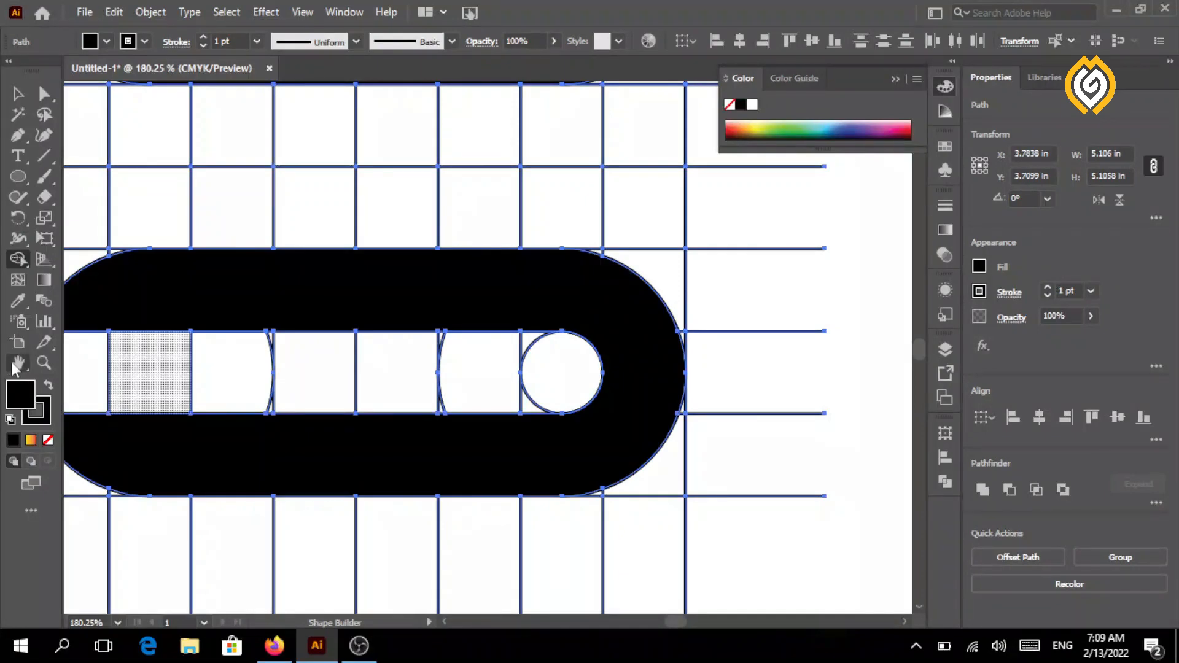
# Select both black bands and move them off the grid to the right of it
pyautogui.click(44, 363)
pyautogui.moveTo(250, 413); pyautogui.dragTo(16, 326)
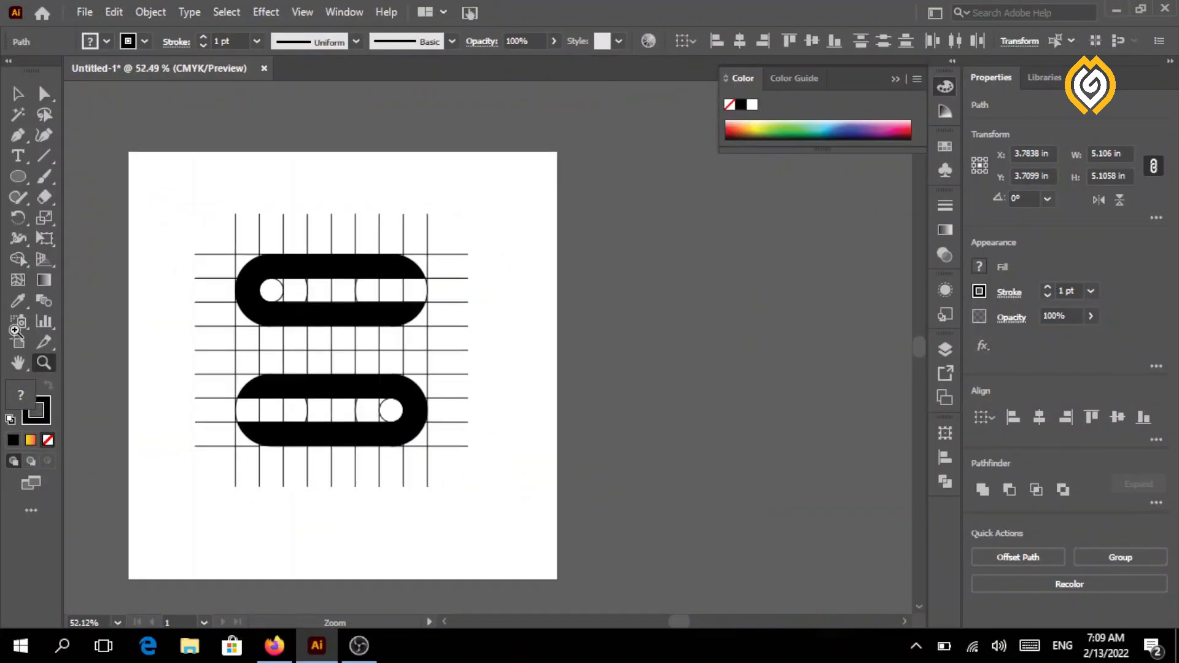
pyautogui.click(18, 94)
pyautogui.click(158, 231)
pyautogui.click(300, 270)
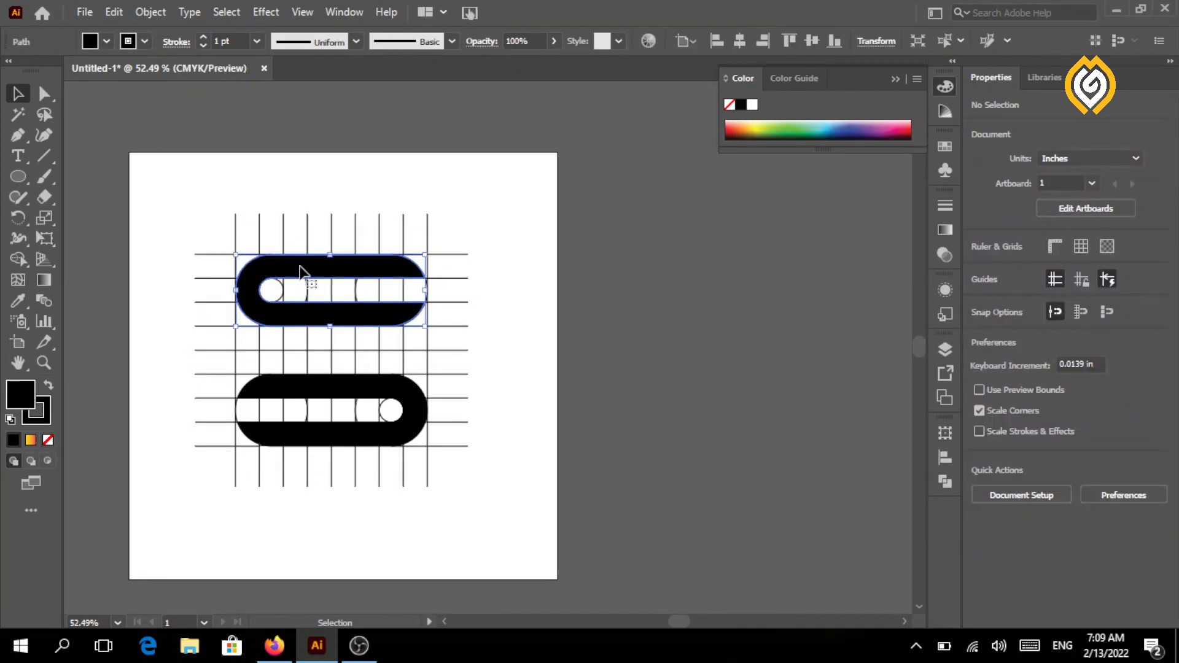
pyautogui.keyDown('shift'); pyautogui.click(342, 388); pyautogui.keyUp('shift')
pyautogui.moveTo(343, 387); pyautogui.dragTo(602, 380)
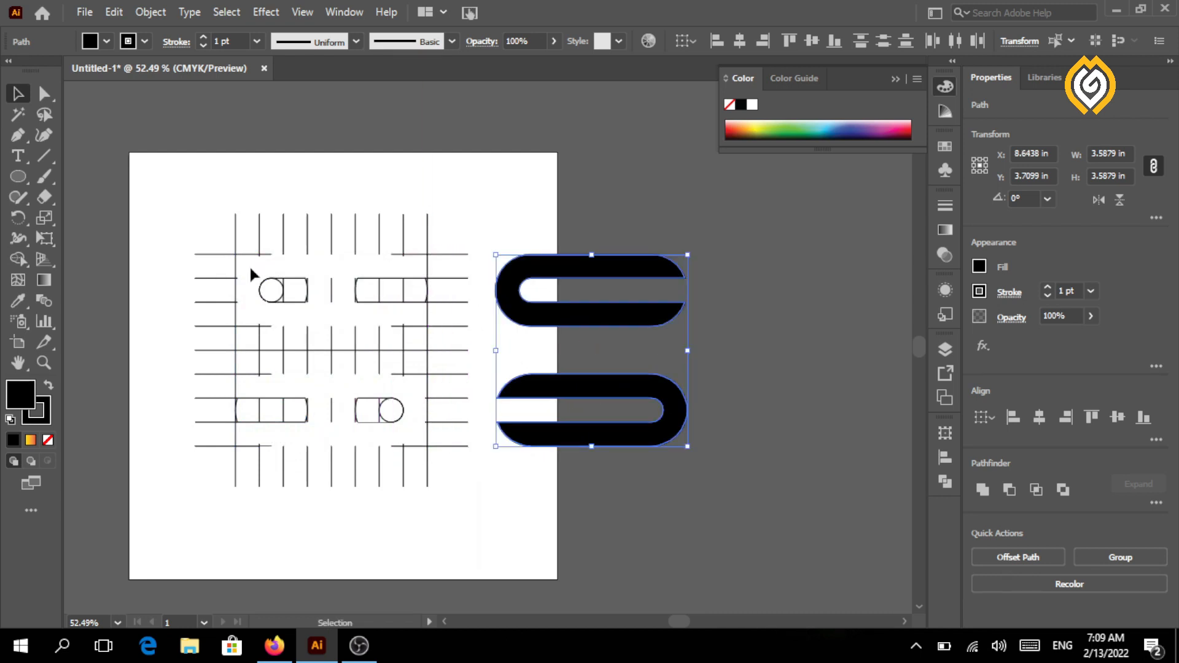
# Select all the leftover grid lines and circle pieces and delete them
pyautogui.click(219, 187)
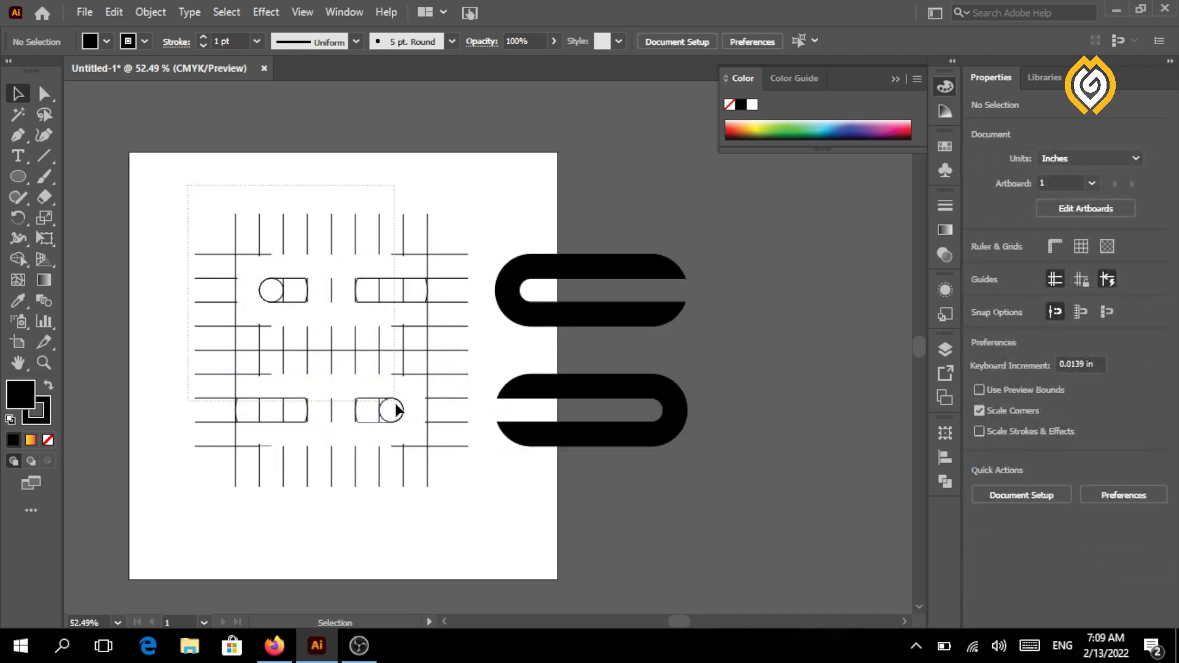
pyautogui.moveTo(462, 478); pyautogui.dragTo(473, 491)
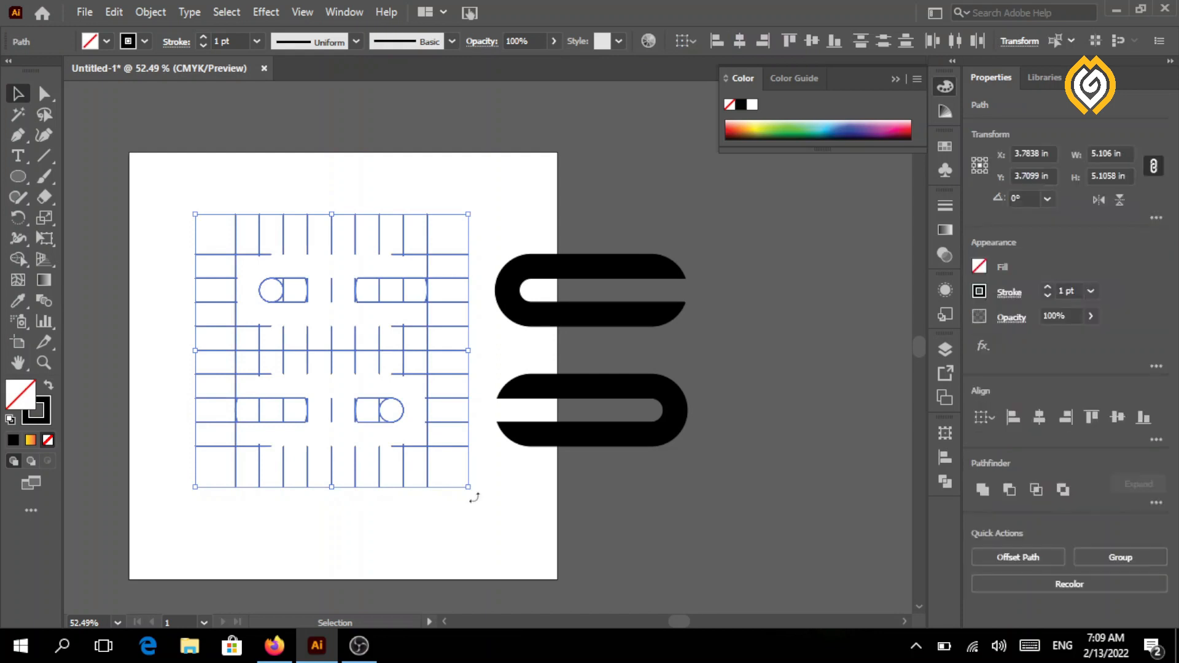
pyautogui.press('Delete')
# Move both black bands together back to the middle of the artboard and deselect them
pyautogui.moveTo(410, 224); pyautogui.dragTo(644, 471)
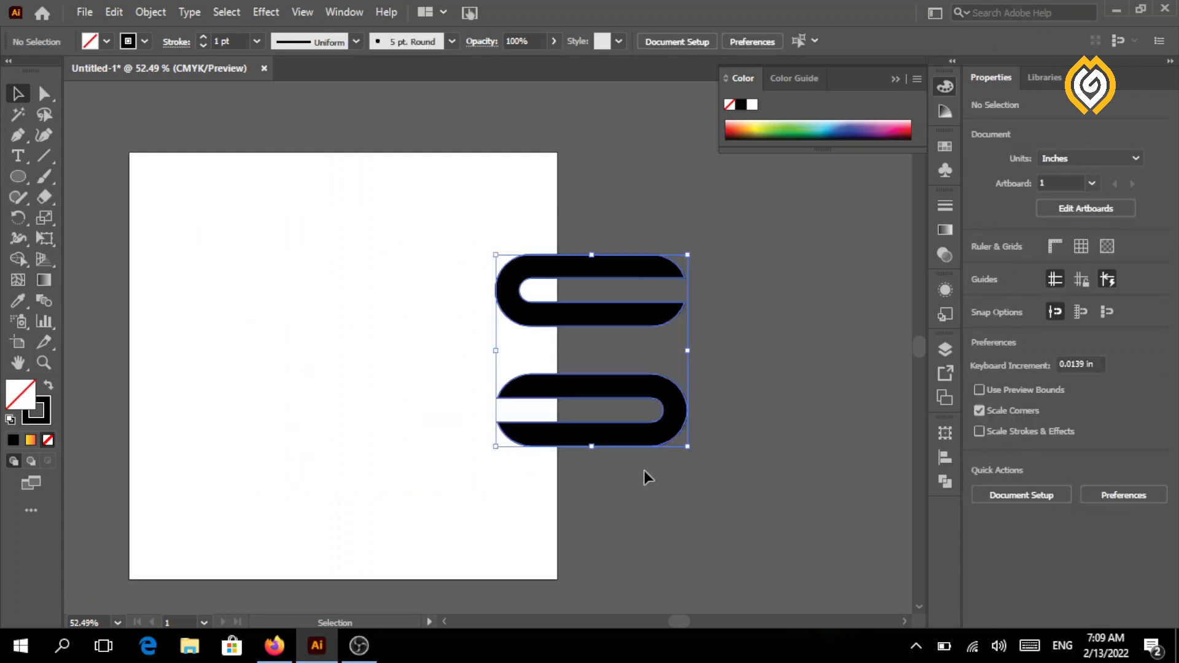
pyautogui.moveTo(599, 326); pyautogui.dragTo(338, 324)
pyautogui.click(485, 406)
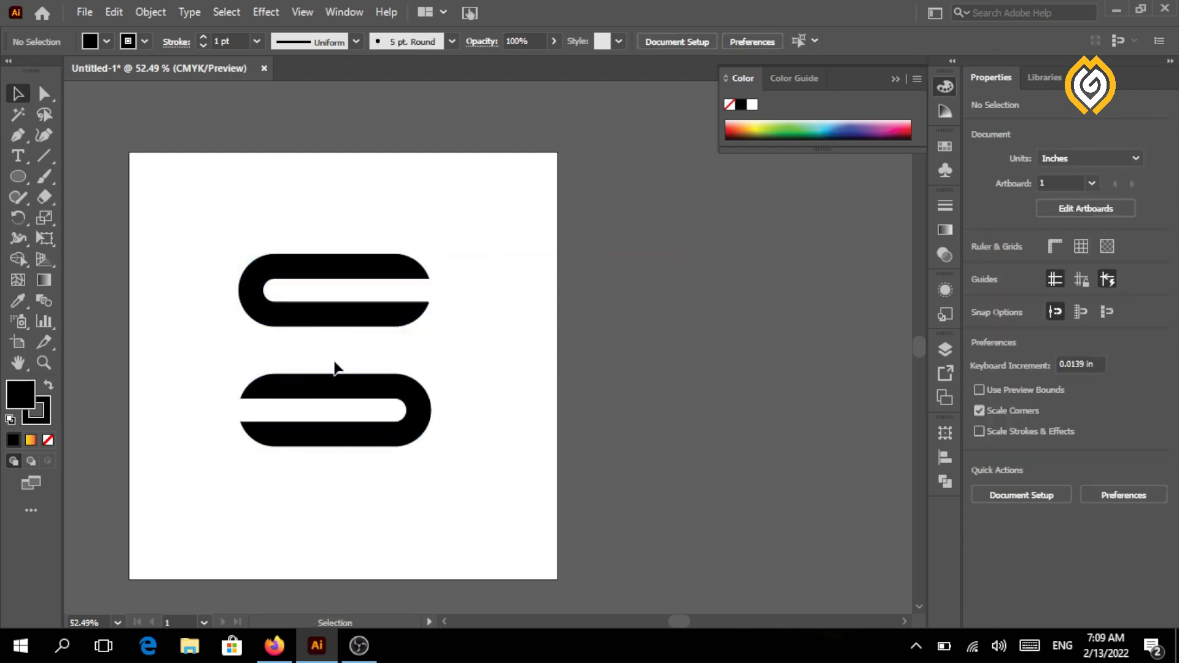
# Move the lower black band up and to the right so it interlocks with the upper band like a chain link
pyautogui.click(372, 393)
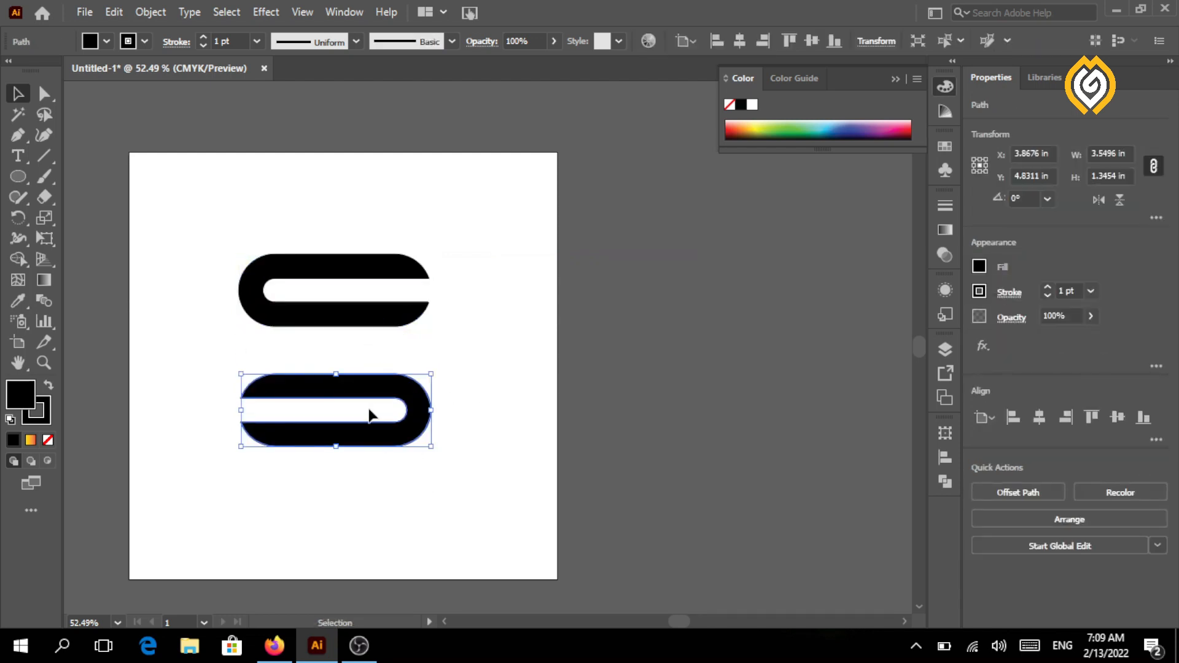
pyautogui.click(40, 365)
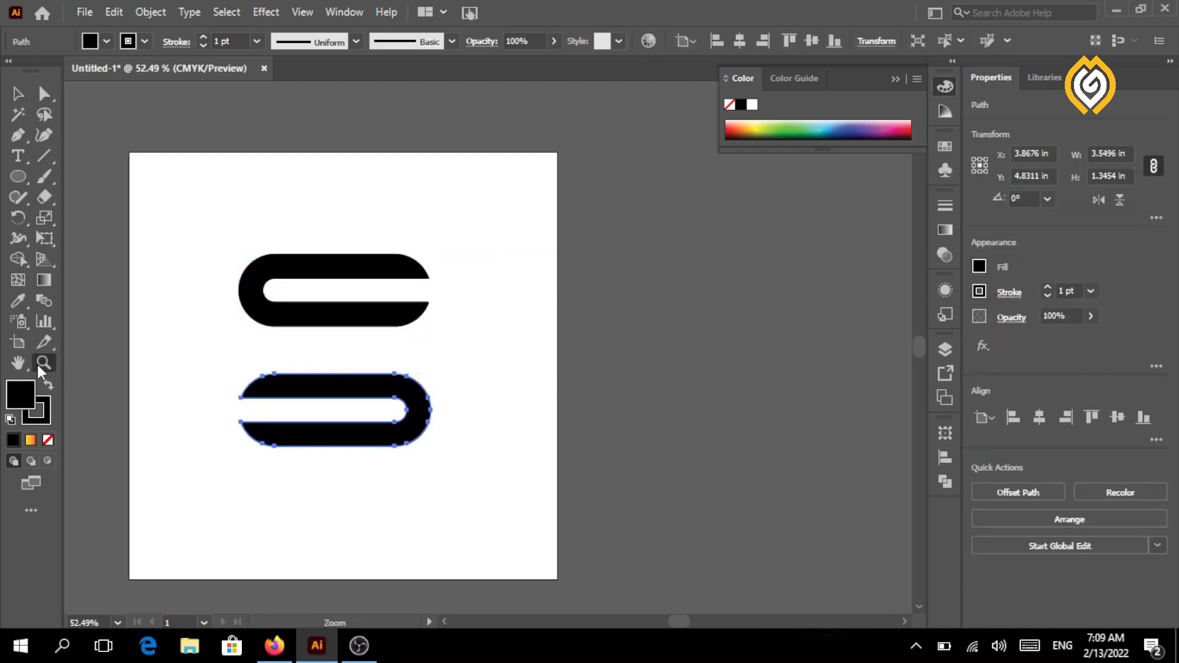
pyautogui.moveTo(354, 296); pyautogui.dragTo(481, 350)
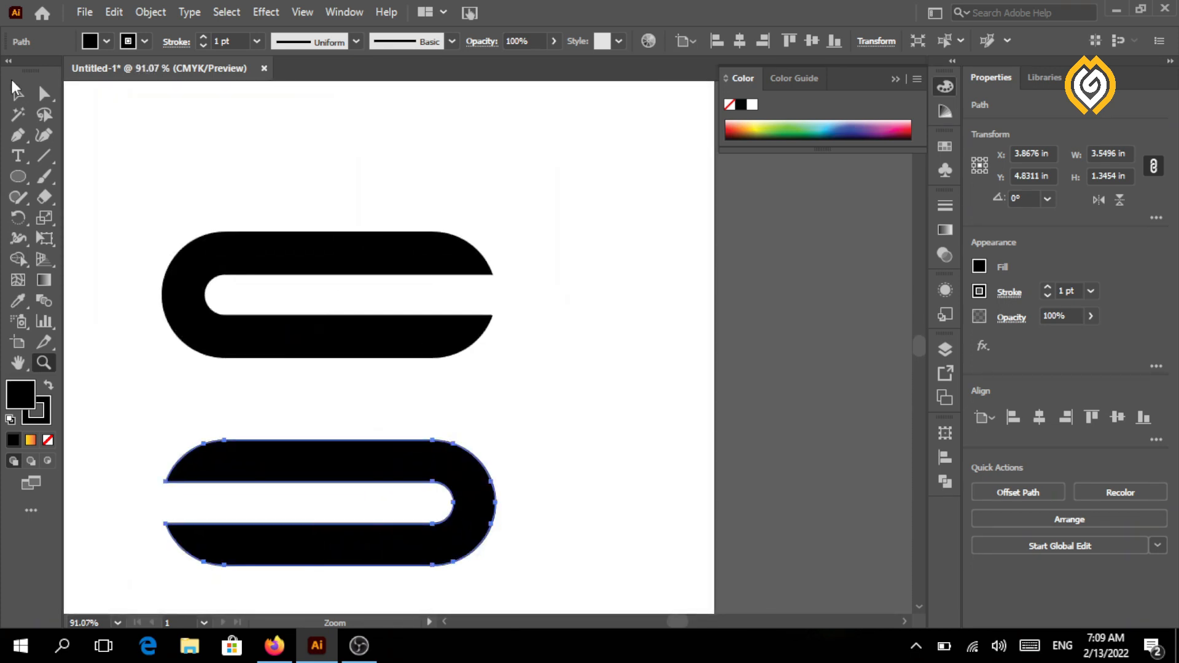
pyautogui.click(18, 93)
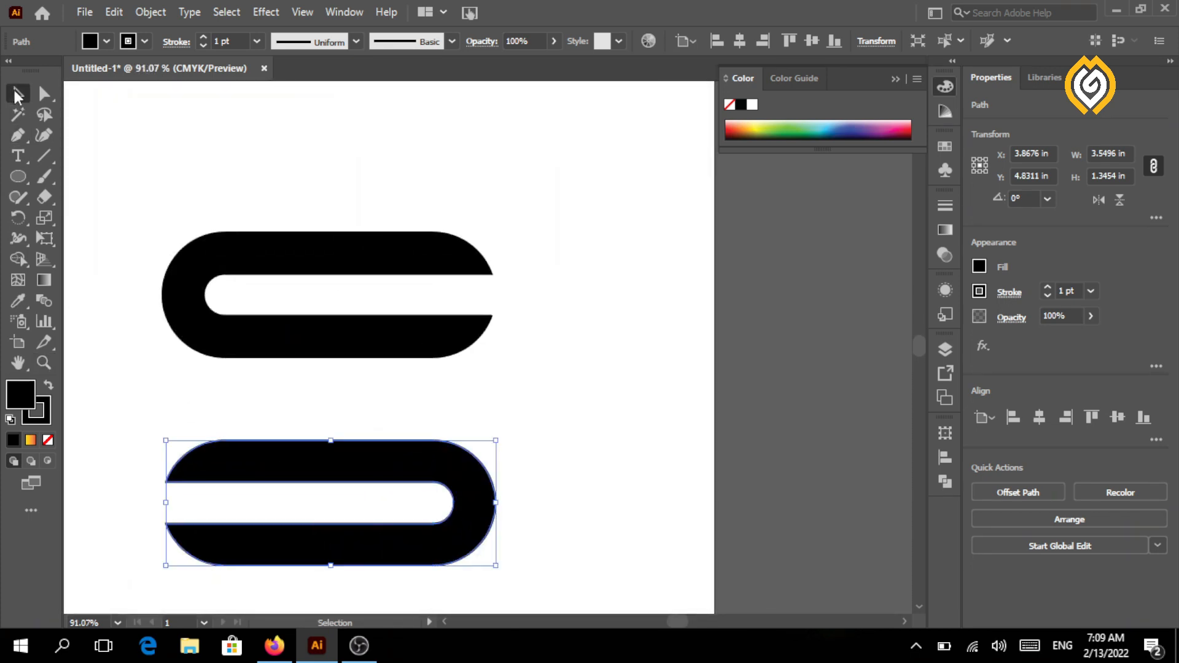
pyautogui.moveTo(409, 458); pyautogui.dragTo(513, 289)
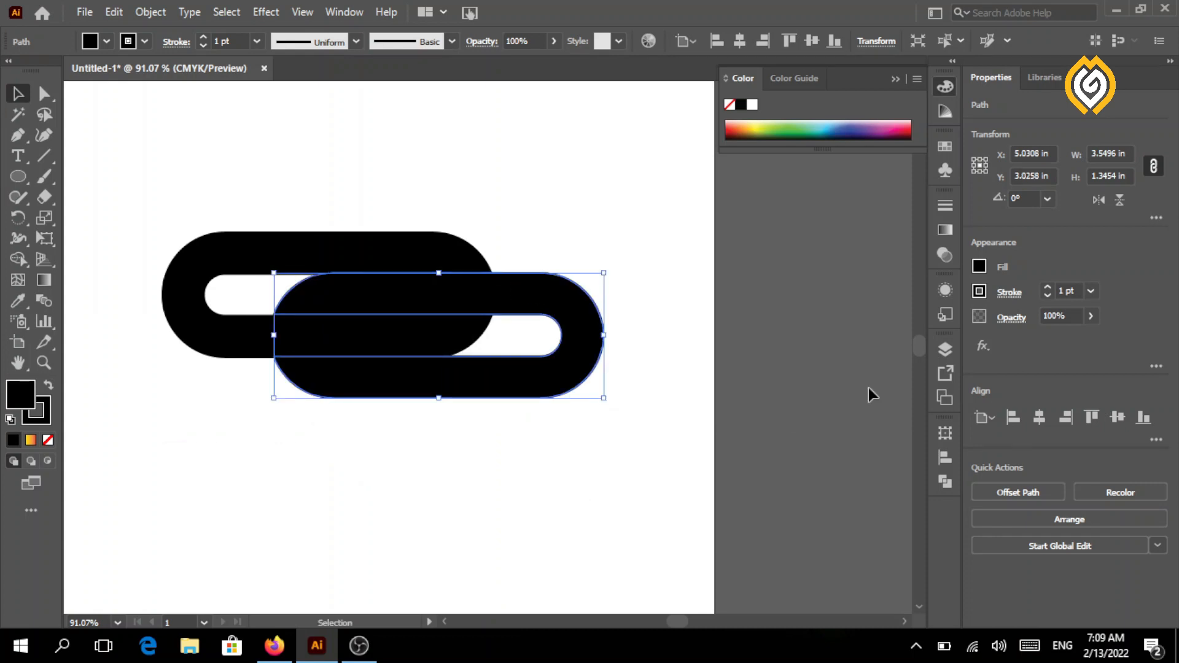
# Fill the moved band with the yellow-to-red linear gradient
pyautogui.click(978, 267)
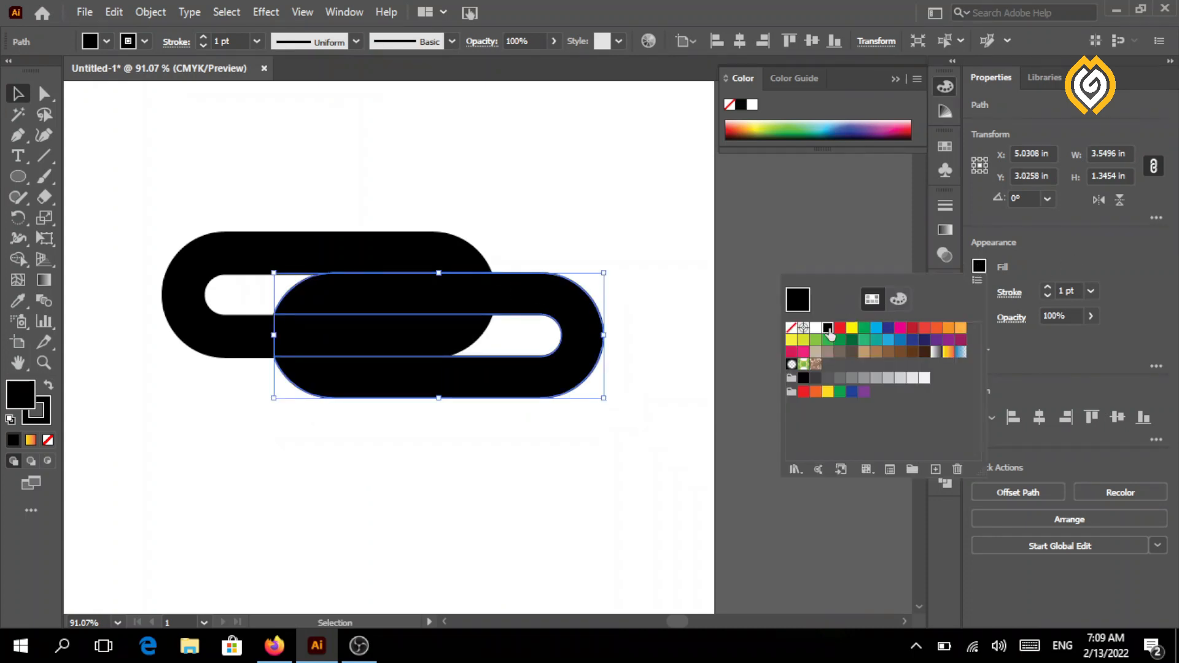
pyautogui.click(1076, 242)
pyautogui.click(945, 230)
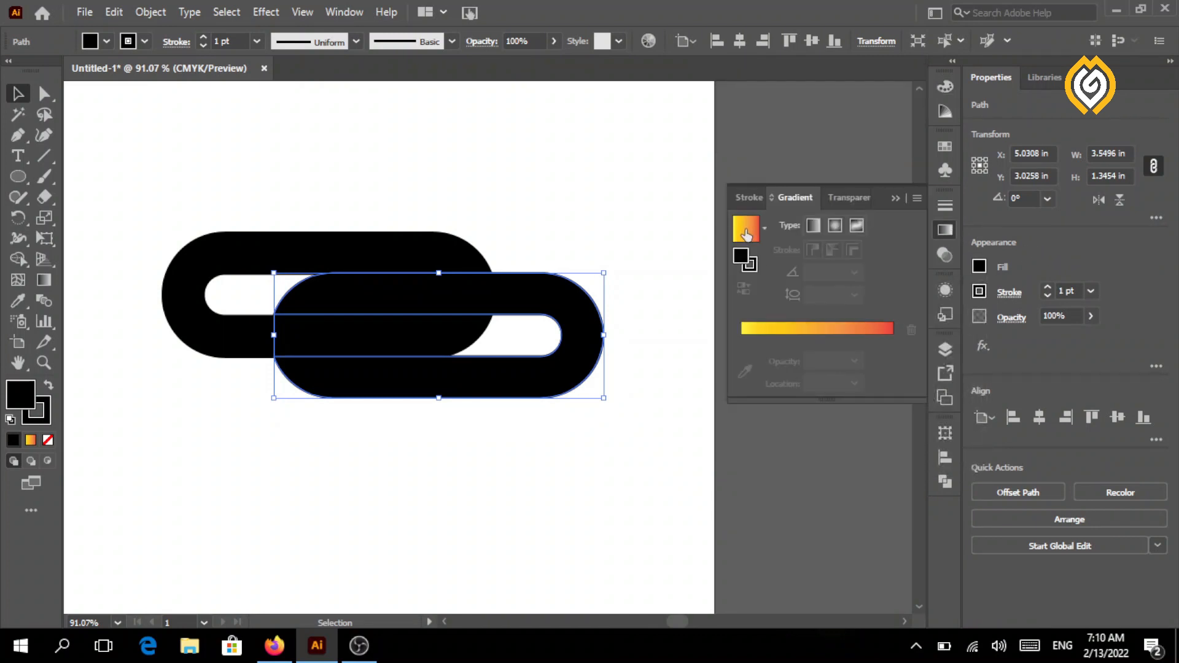
pyautogui.click(746, 234)
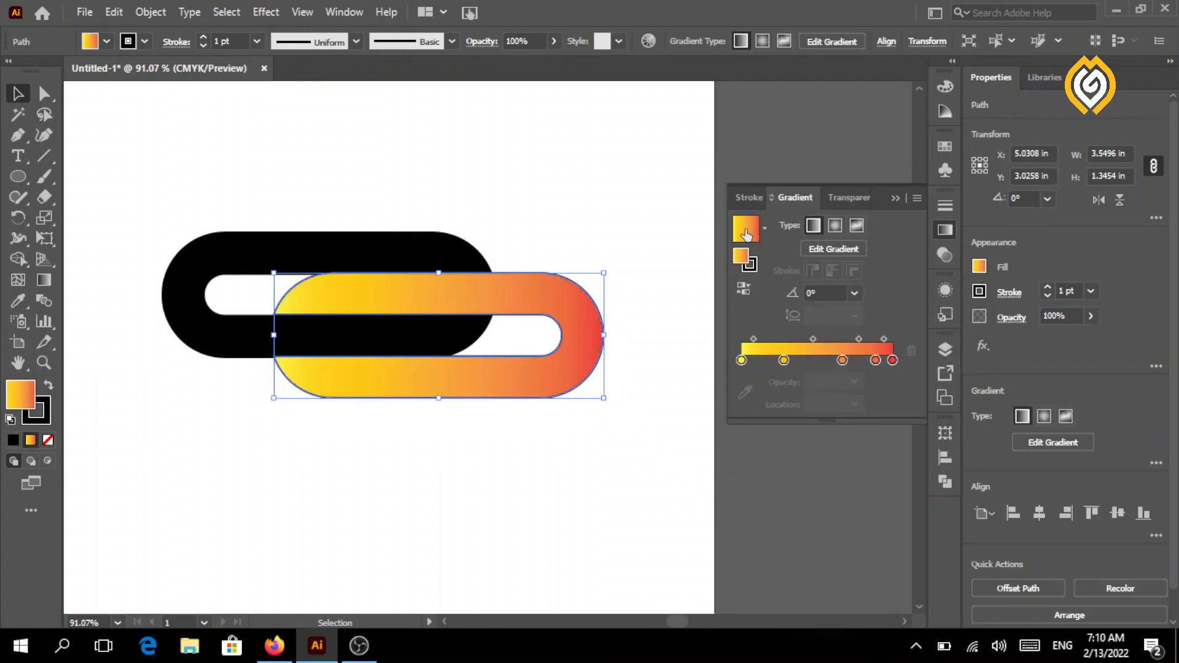
pyautogui.click(536, 454)
pyautogui.click(389, 393)
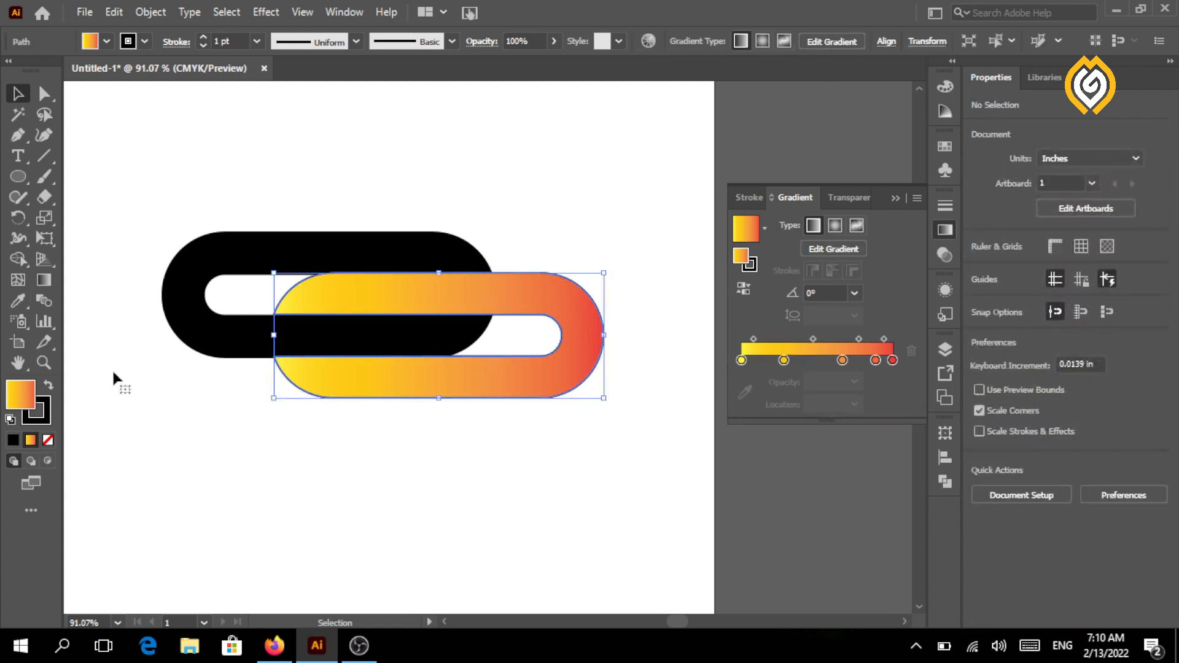
# Remove the stroke from the gradient band and select the remaining black band
pyautogui.click(48, 421)
pyautogui.click(48, 440)
pyautogui.click(18, 394)
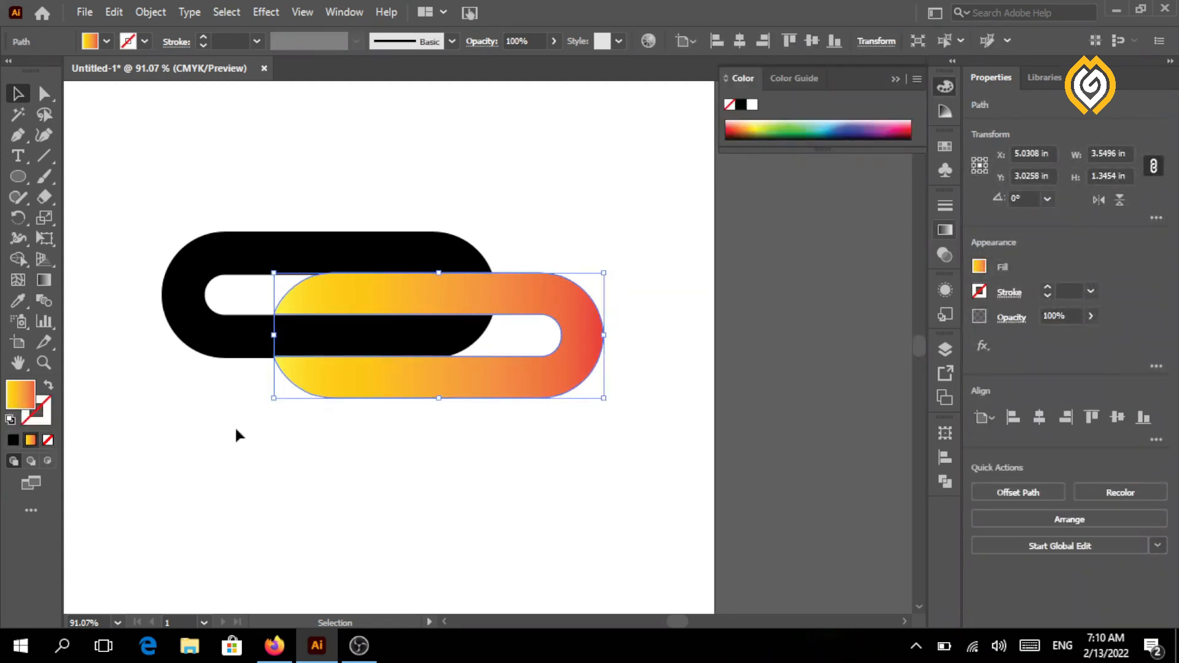
pyautogui.click(235, 430)
pyautogui.click(249, 345)
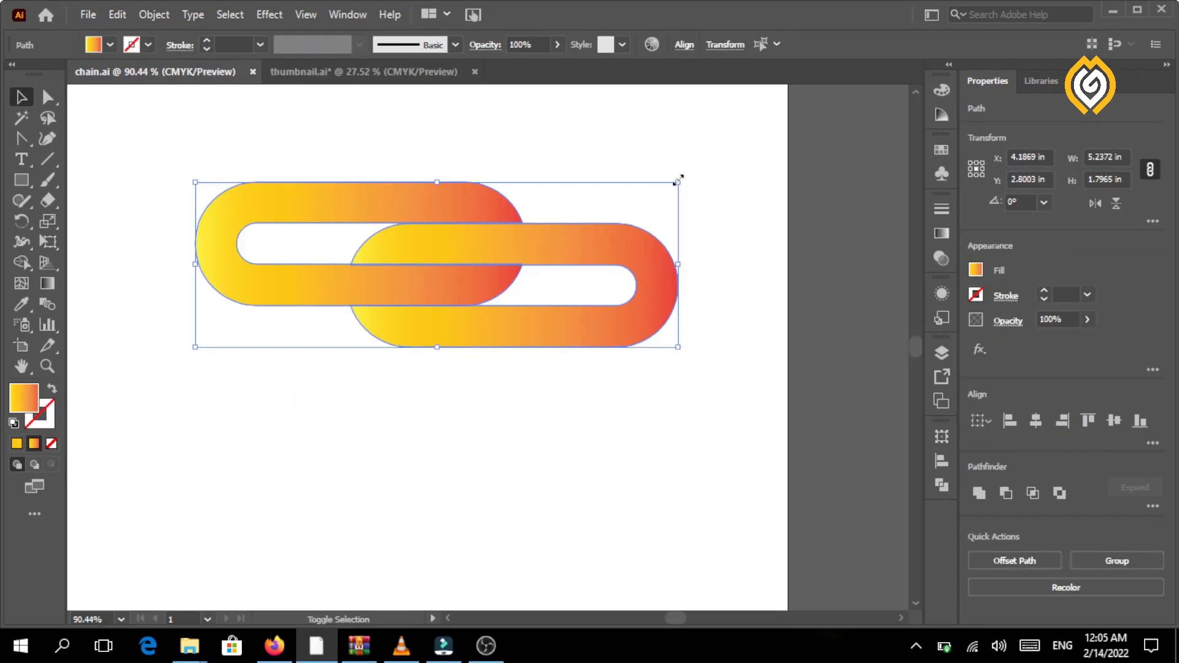
# Group the two gradient bands and move the group slightly down and to the left on the artboard
pyautogui.click(48, 366)
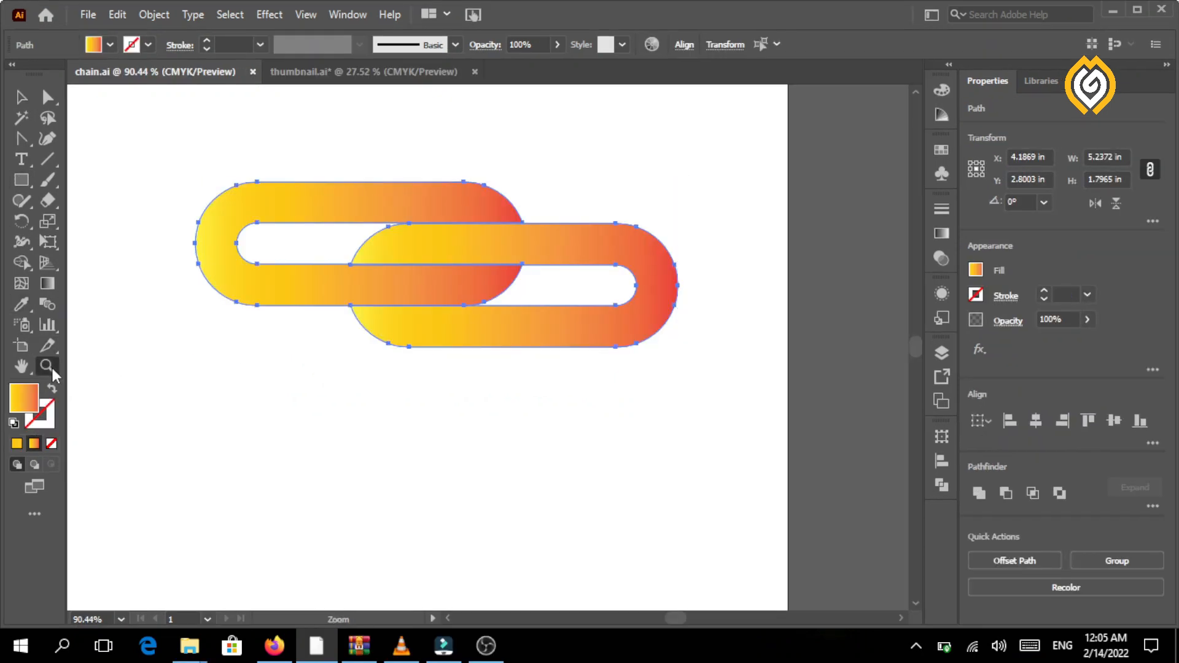
pyautogui.moveTo(577, 444); pyautogui.dragTo(487, 414)
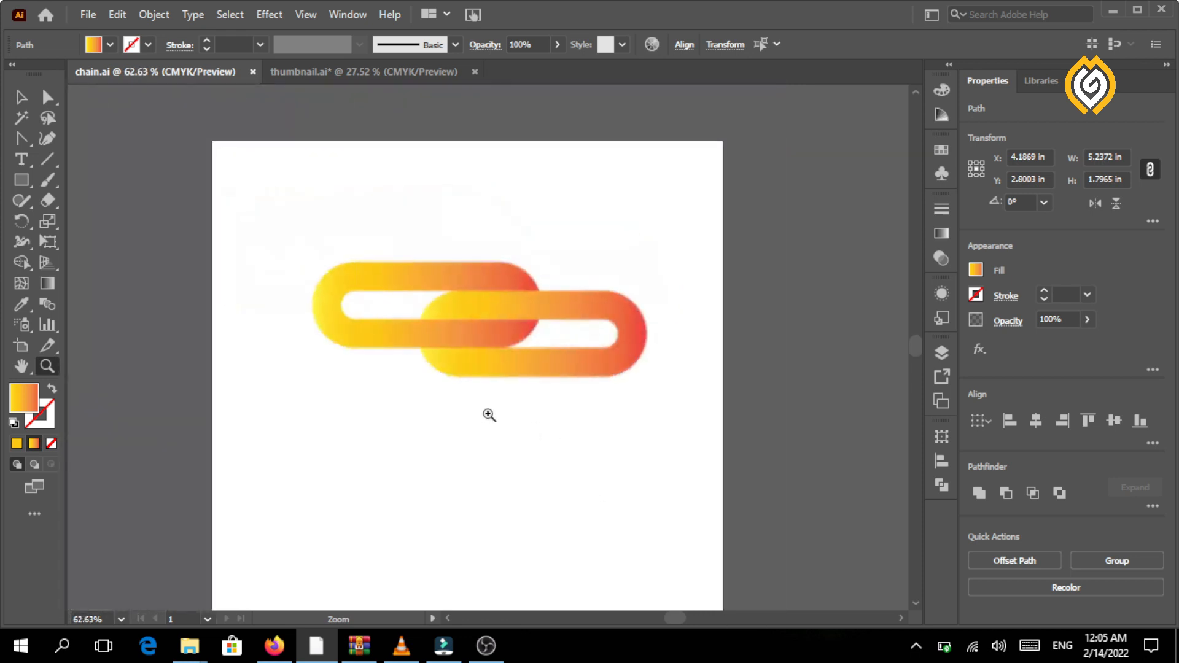
pyautogui.click(19, 368)
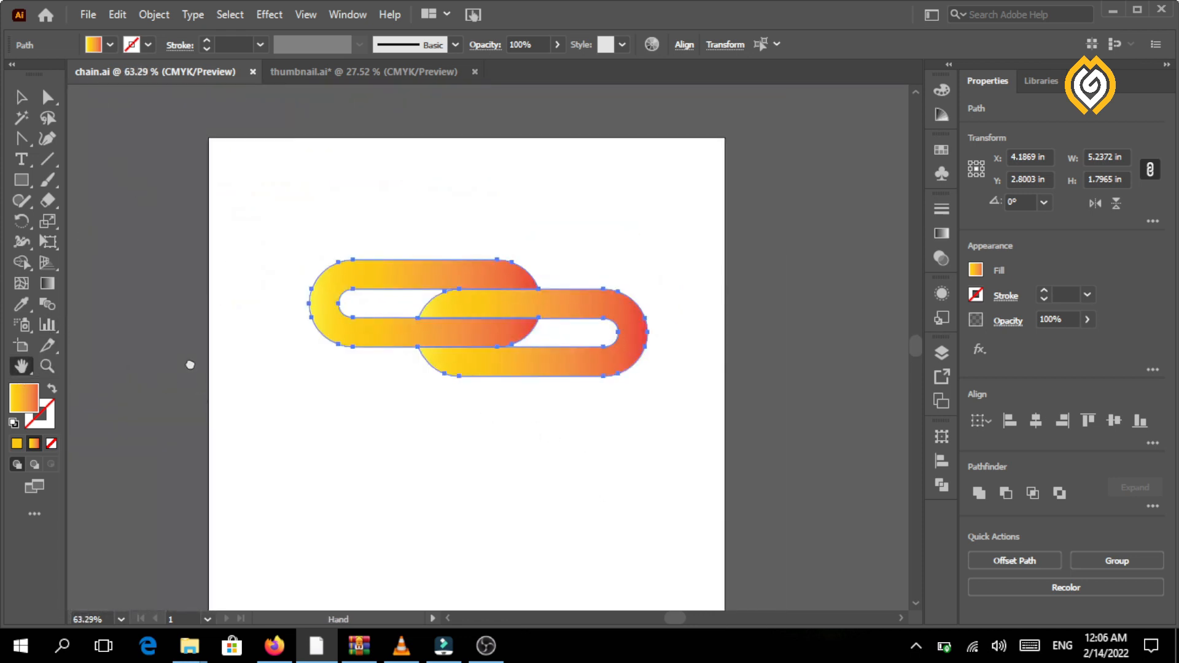
pyautogui.moveTo(190, 365); pyautogui.dragTo(158, 310)
pyautogui.click(20, 97)
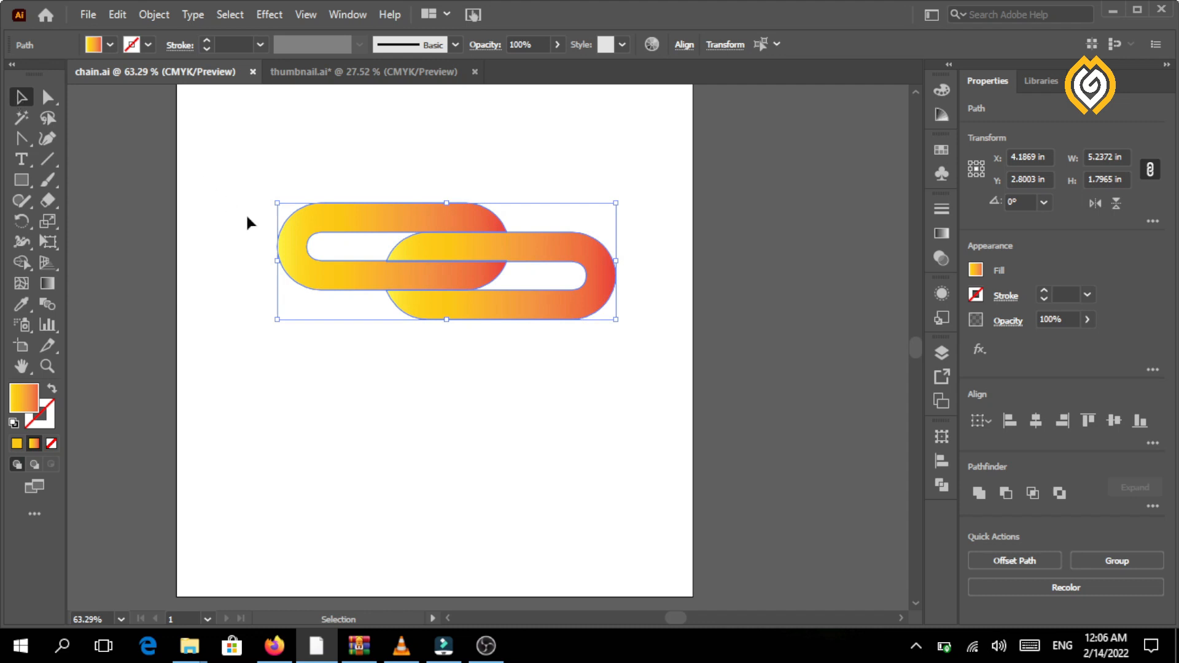
pyautogui.hotkey('ctrl', 'g')
pyautogui.moveTo(462, 257)
pyautogui.mouseDown()
pyautogui.moveTo(474, 255)
pyautogui.moveTo(460, 275)
pyautogui.mouseUp()
pyautogui.click(458, 382)
# Add the text "COMPANY NAME" below the chain links
pyautogui.click(18, 160)
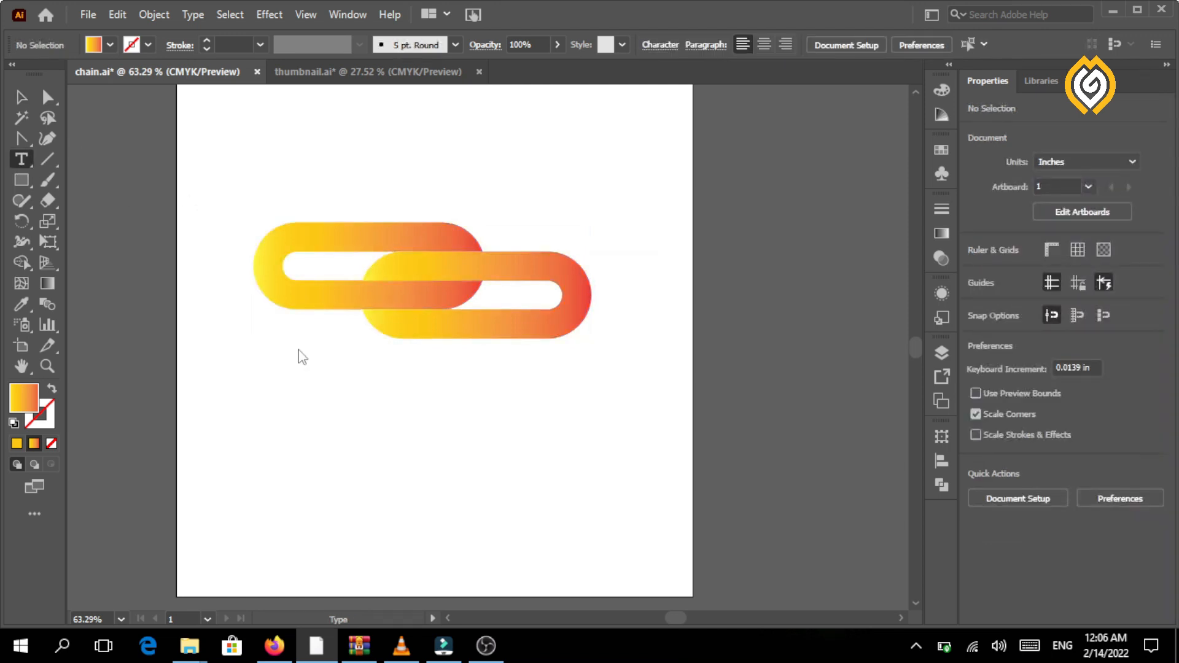
pyautogui.click(345, 377)
pyautogui.press('BackSpace')
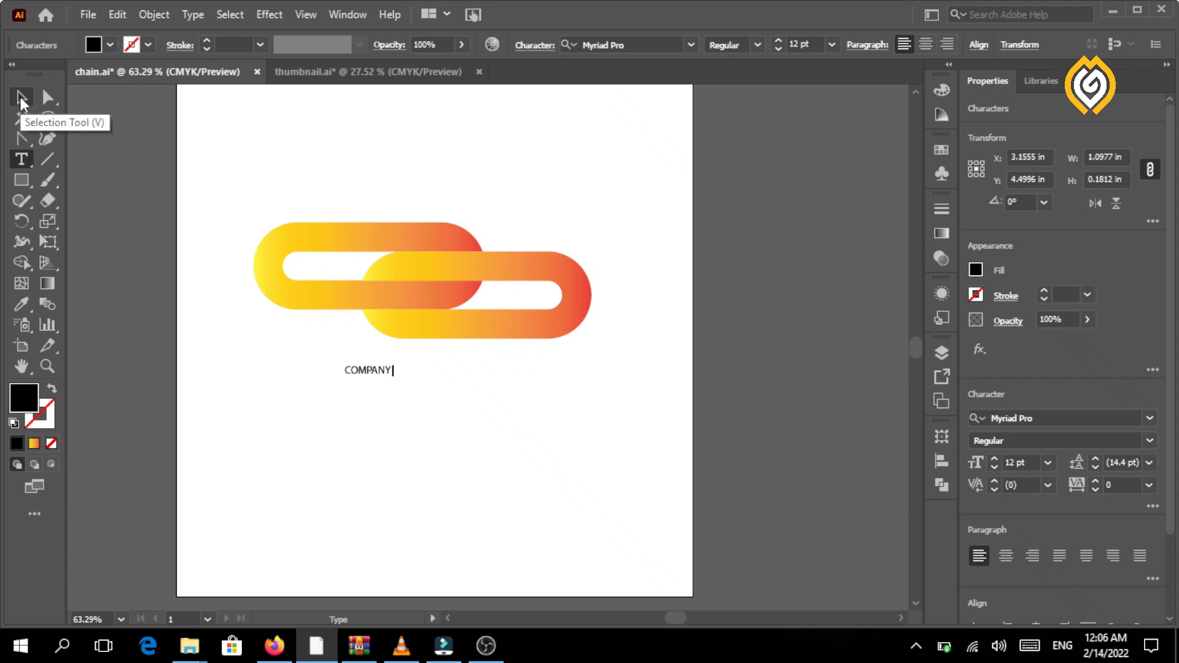
pyautogui.hotkey('ctrl', 'z')
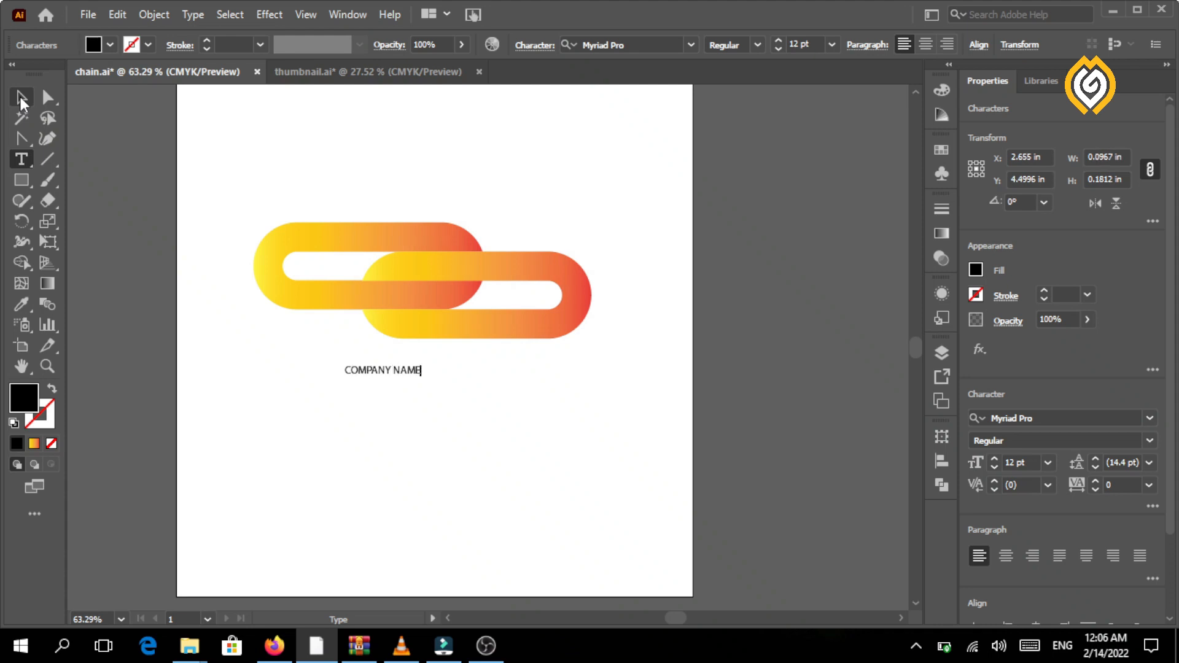
pyautogui.click(22, 99)
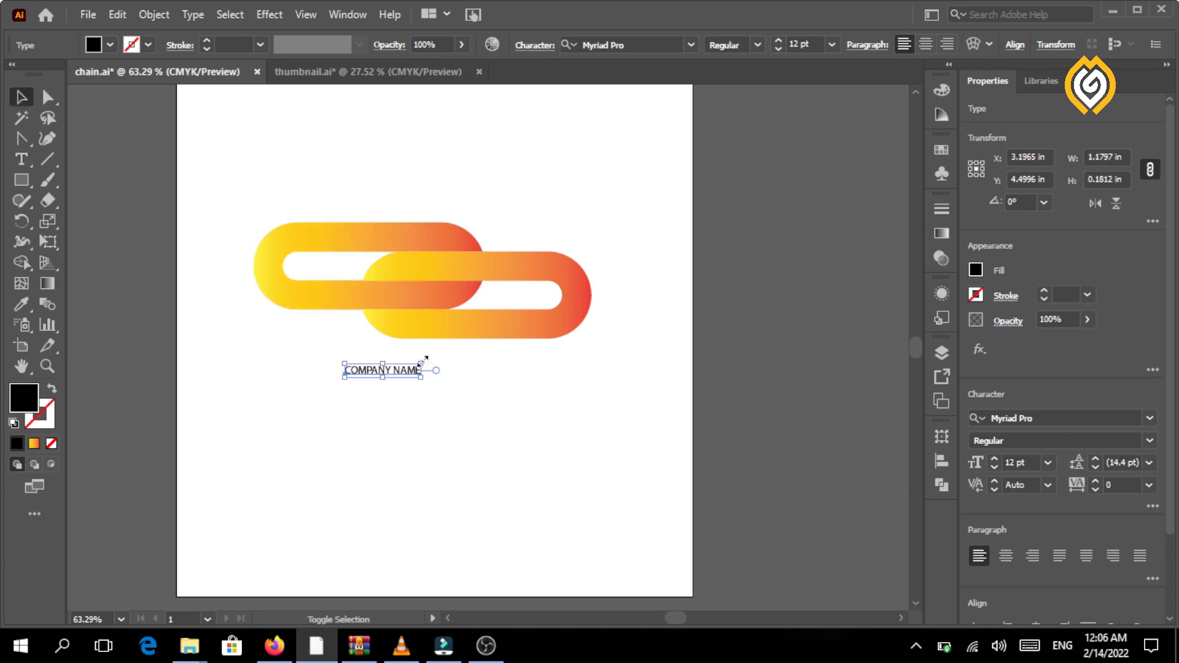
# Enlarge the text to about 44.68 pt and centre it horizontally under the chain links, using the links as key object
pyautogui.moveTo(424, 359); pyautogui.dragTo(627, 293)
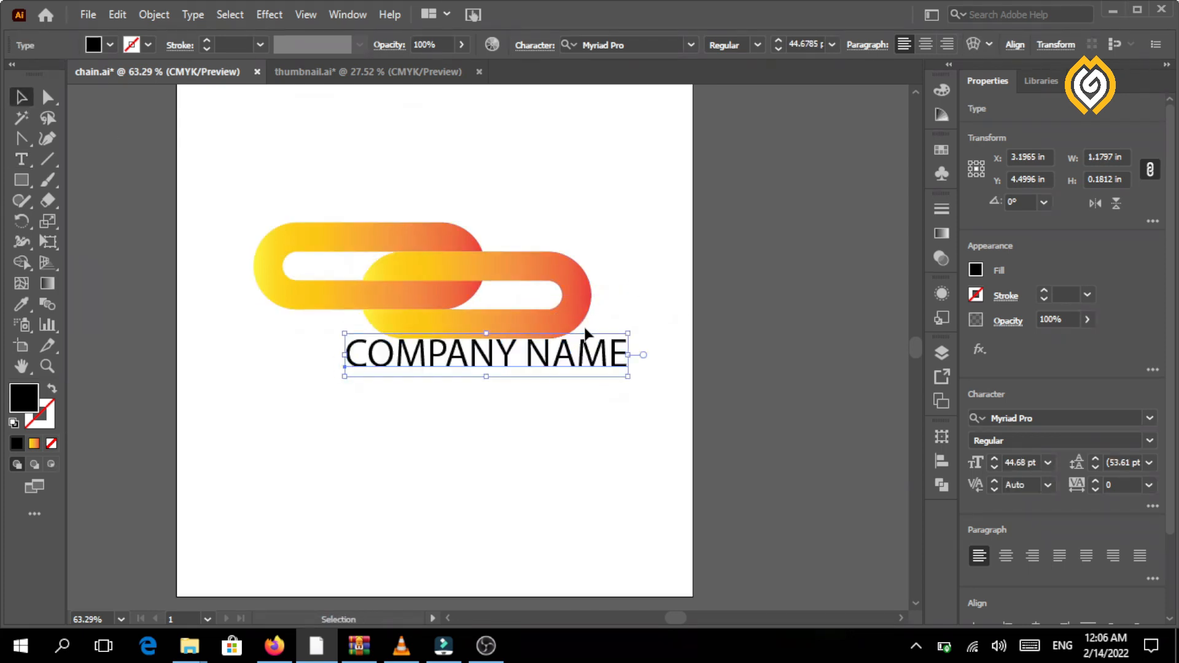
pyautogui.moveTo(540, 360); pyautogui.dragTo(474, 372)
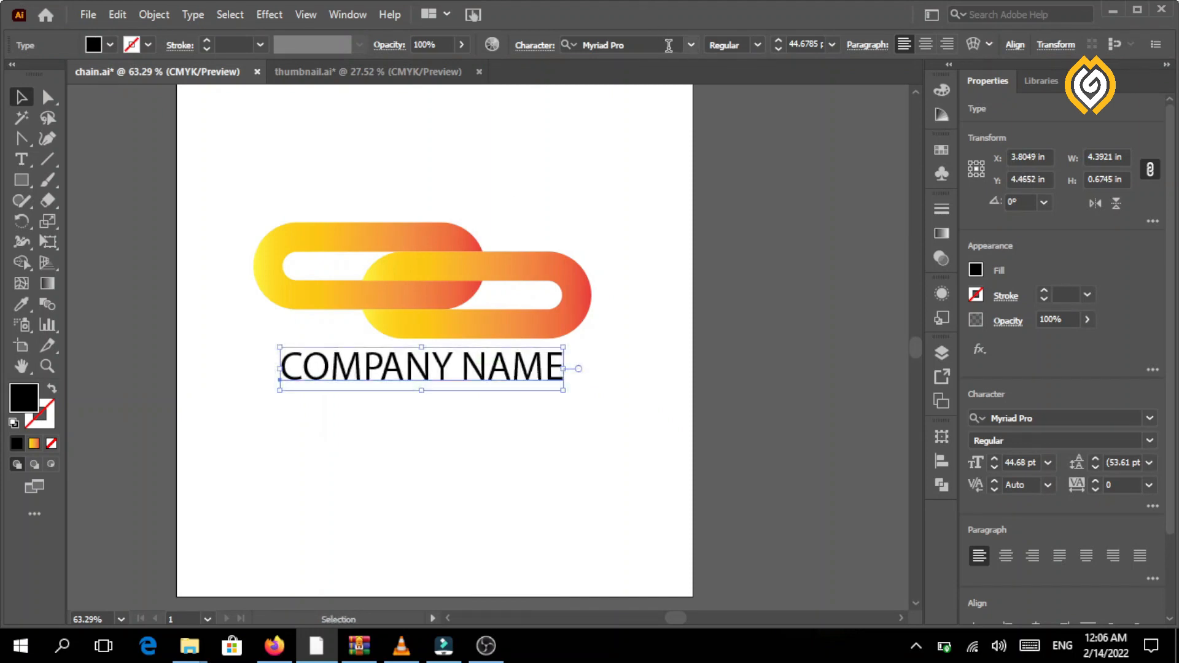
pyautogui.keyDown('shift'); pyautogui.click(418, 236); pyautogui.keyUp('shift')
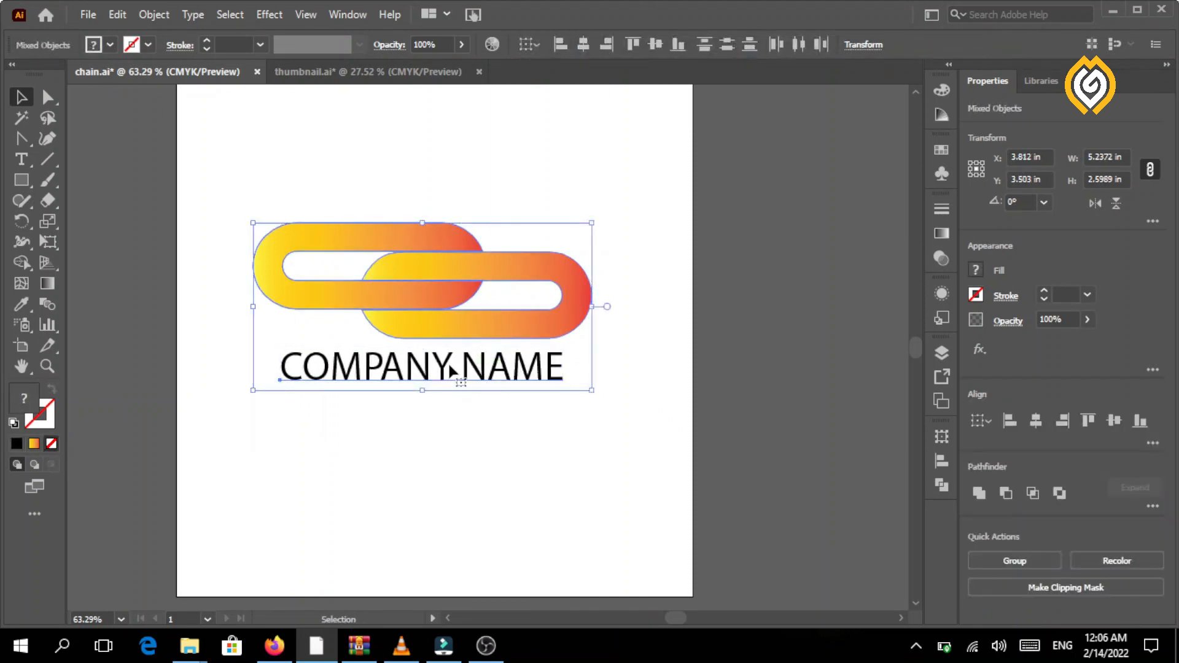
pyautogui.click(587, 44)
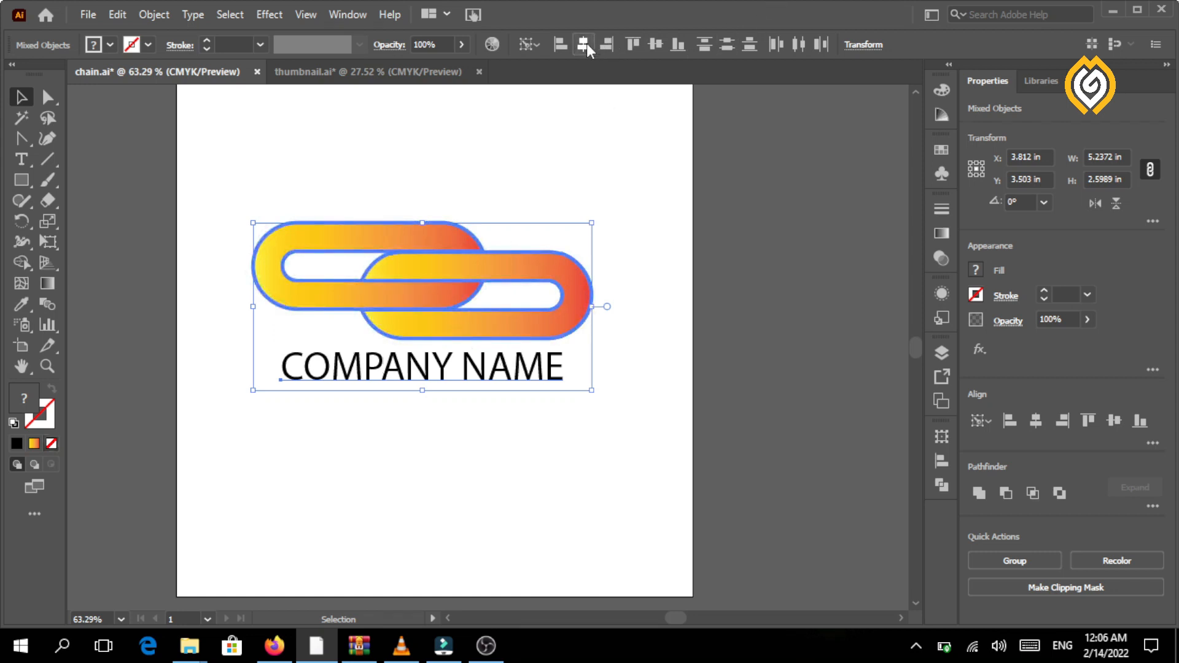
pyautogui.click(532, 501)
# Change the font of the company name text to Palatino Linotype
pyautogui.click(504, 374)
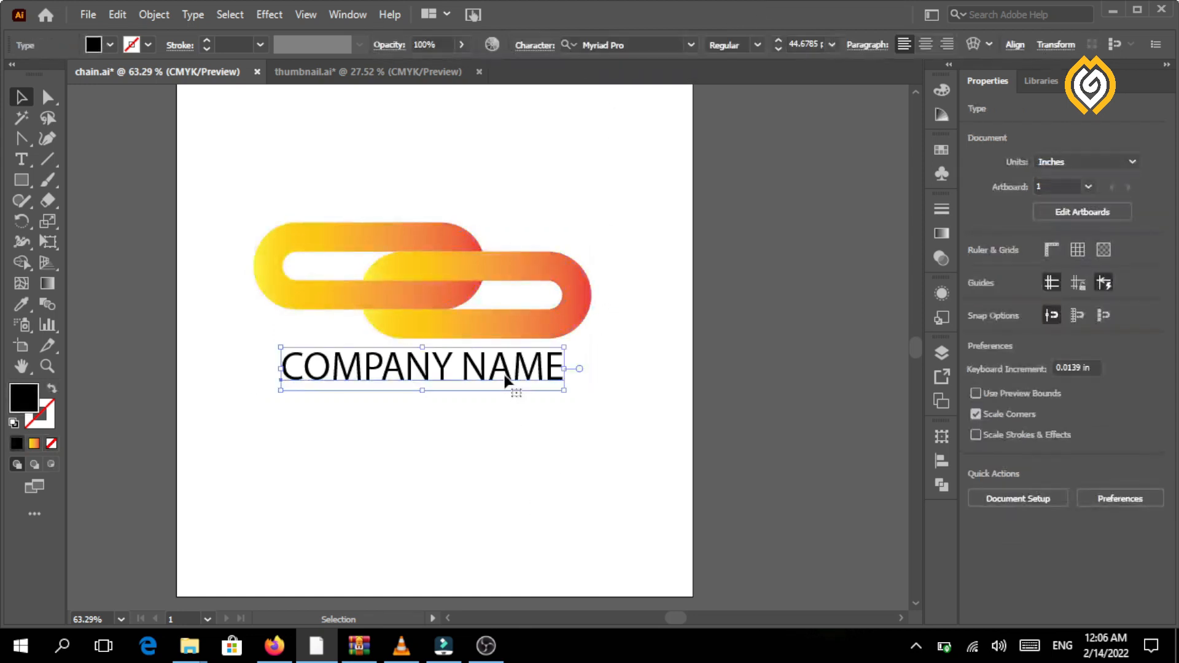
pyautogui.click(691, 43)
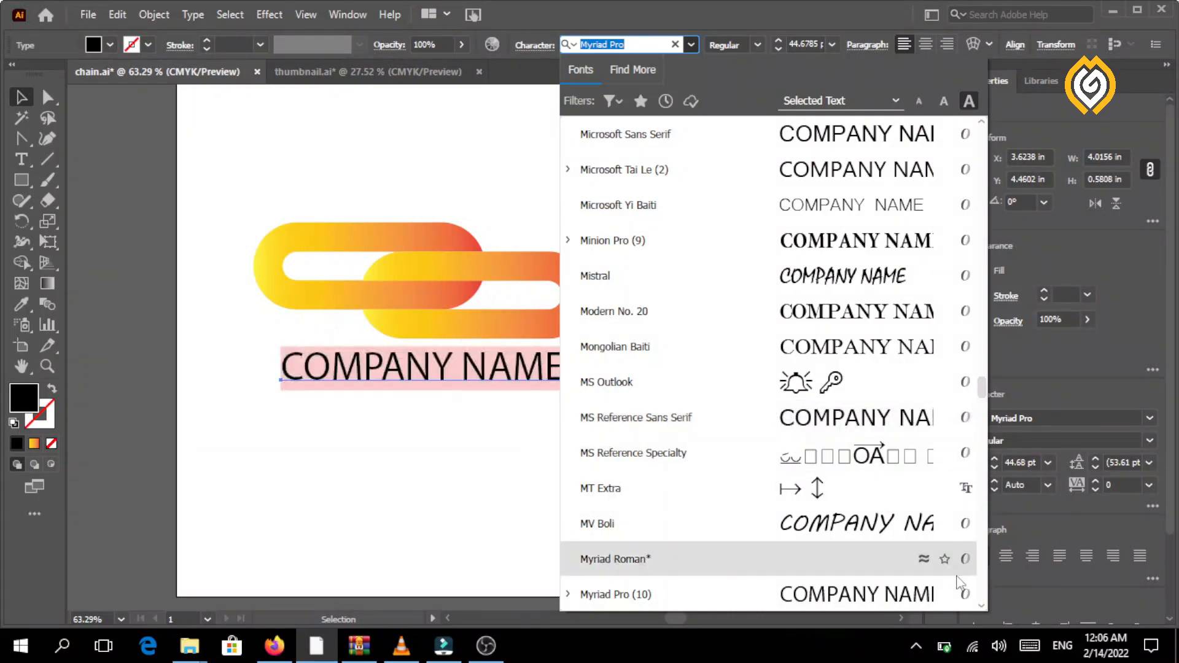
pyautogui.scroll(-8, 982, 606)
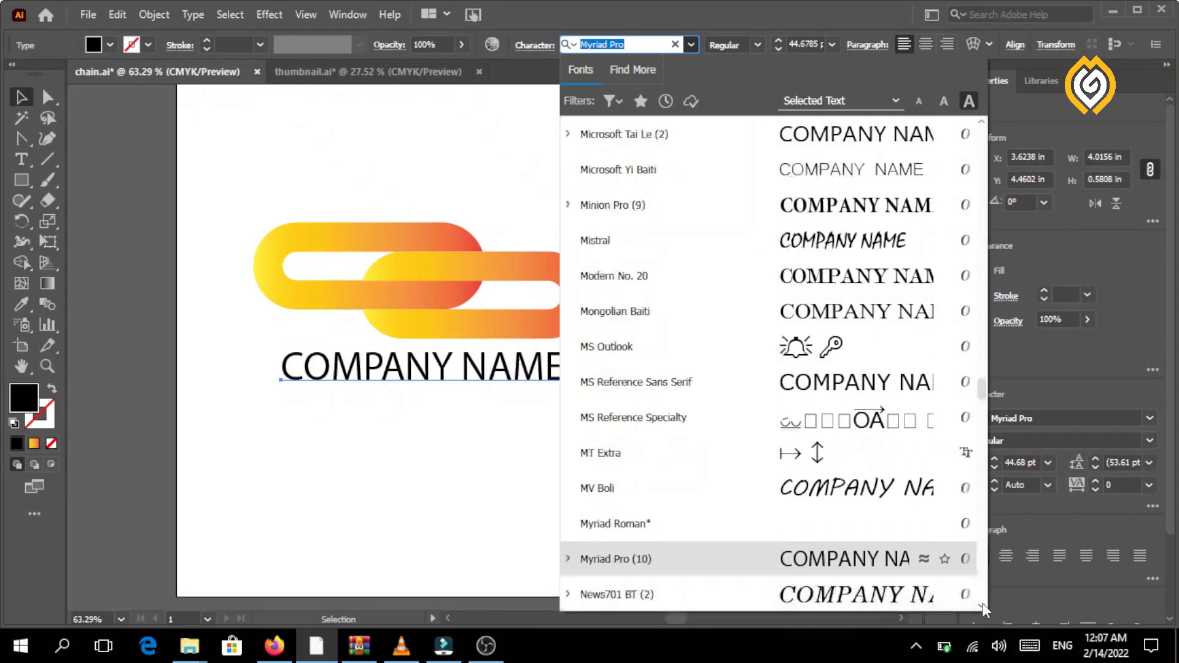
pyautogui.scroll(-11, 981, 606)
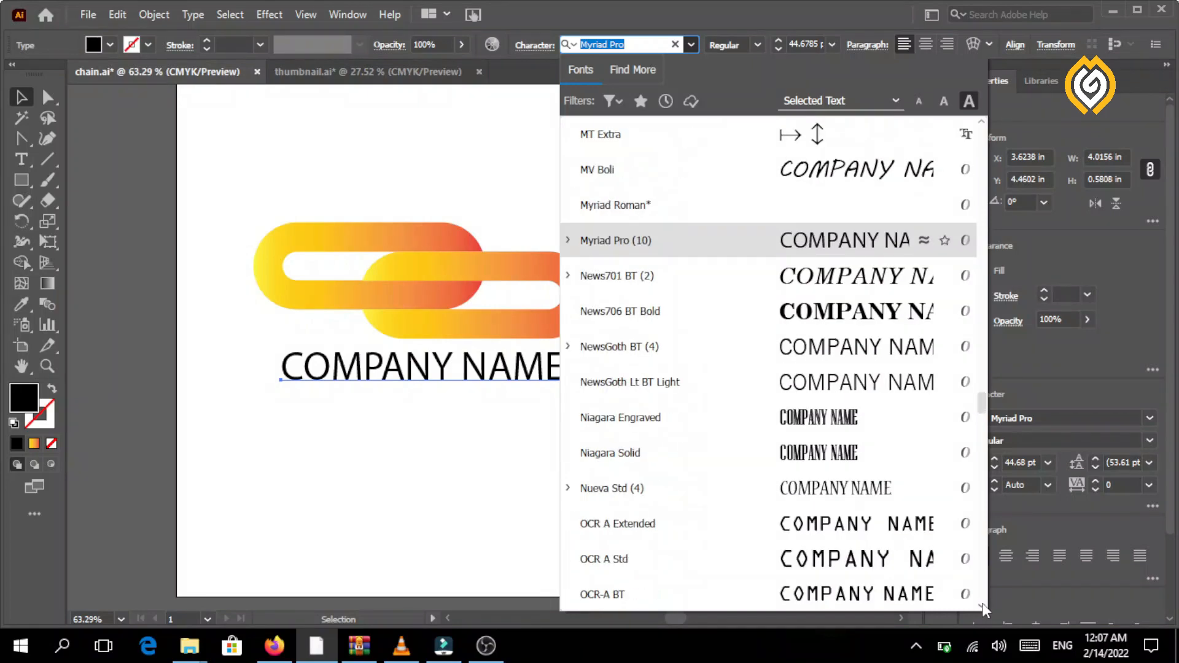
pyautogui.scroll(-1, 982, 606)
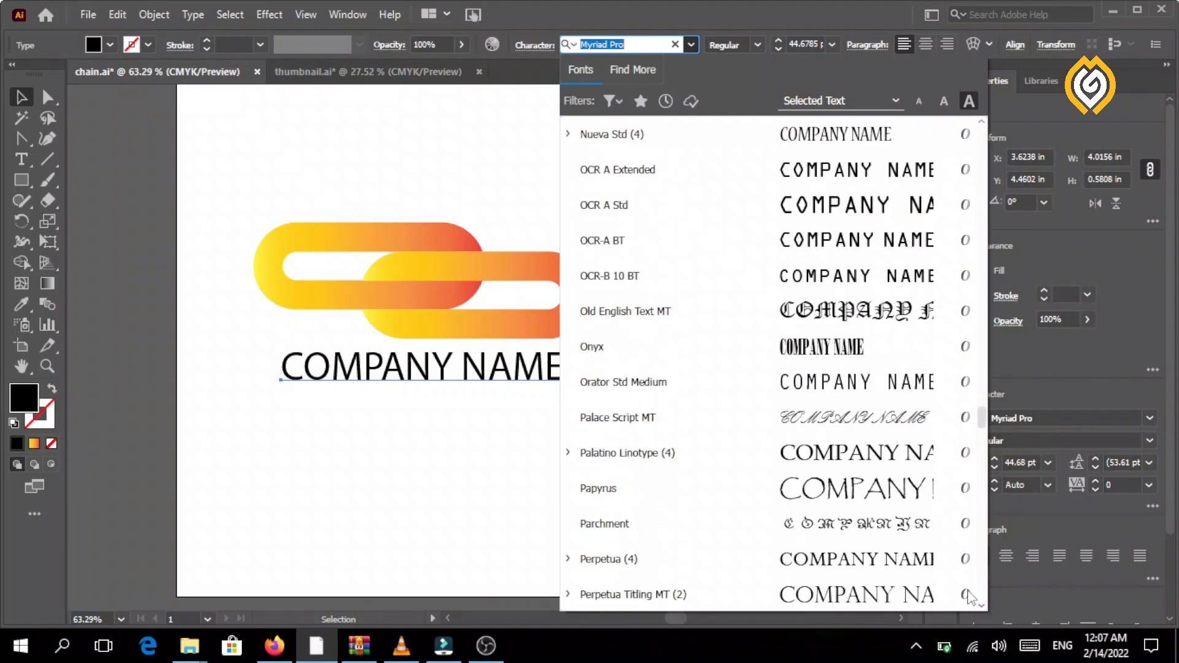
pyautogui.click(846, 453)
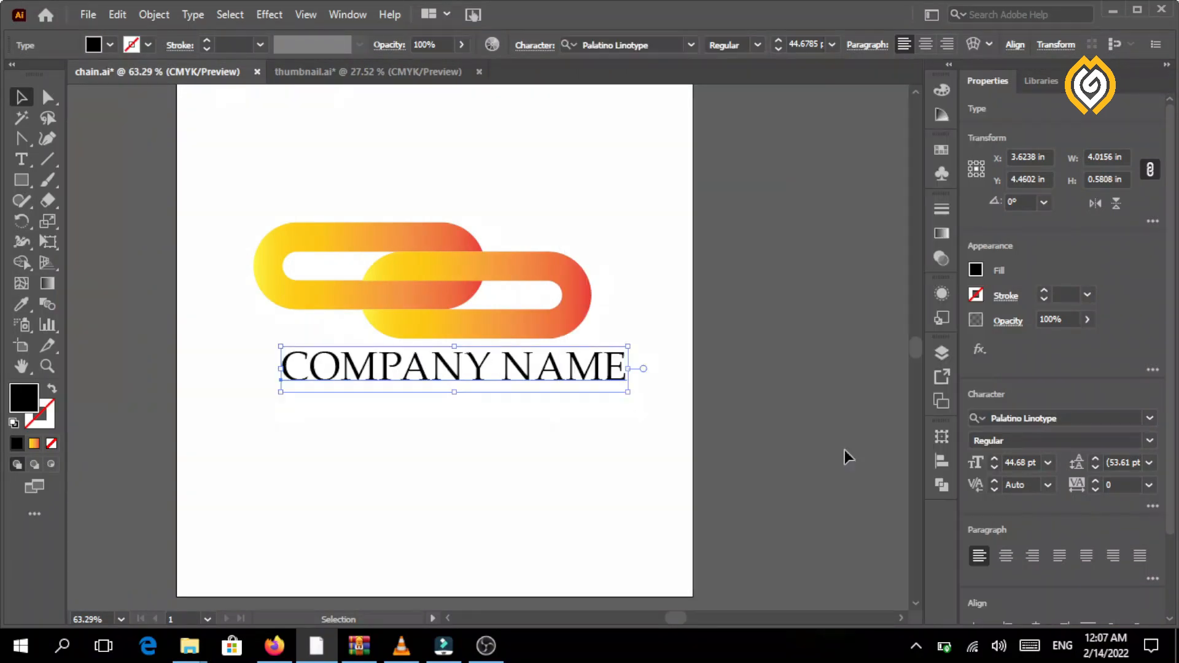
pyautogui.click(531, 443)
# Realign the restyled text to the horizontal centre of the chain links, keeping the links as key object
pyautogui.click(524, 382)
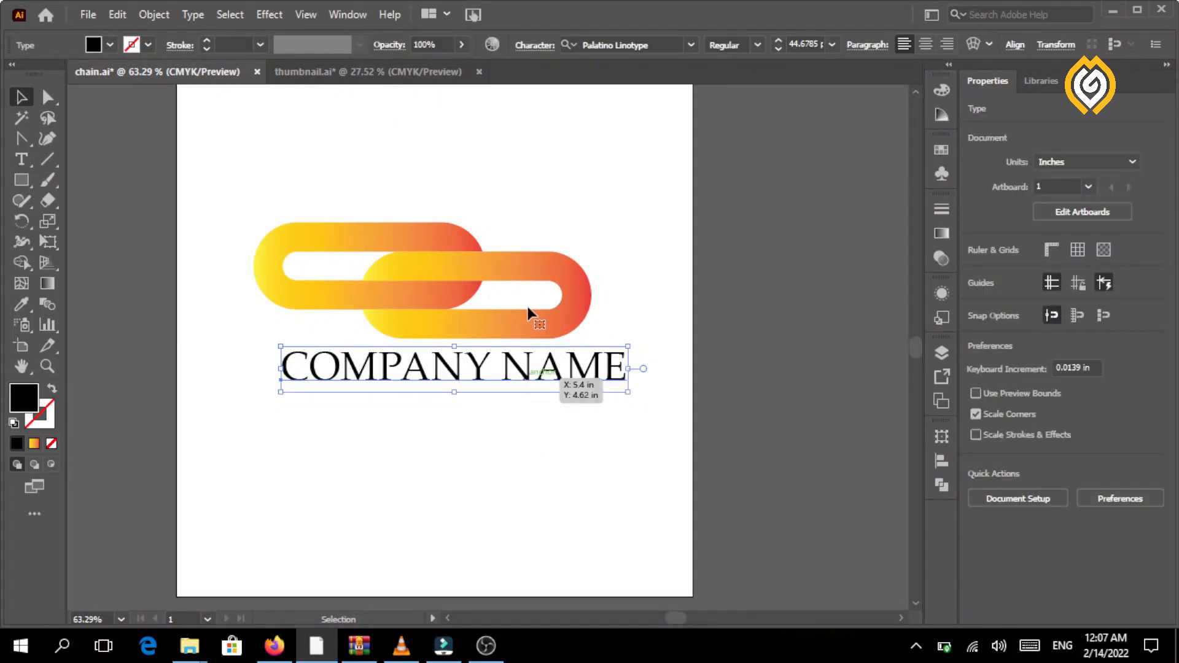
pyautogui.keyDown('shift'); pyautogui.click(523, 322); pyautogui.keyUp('shift')
pyautogui.click(522, 322)
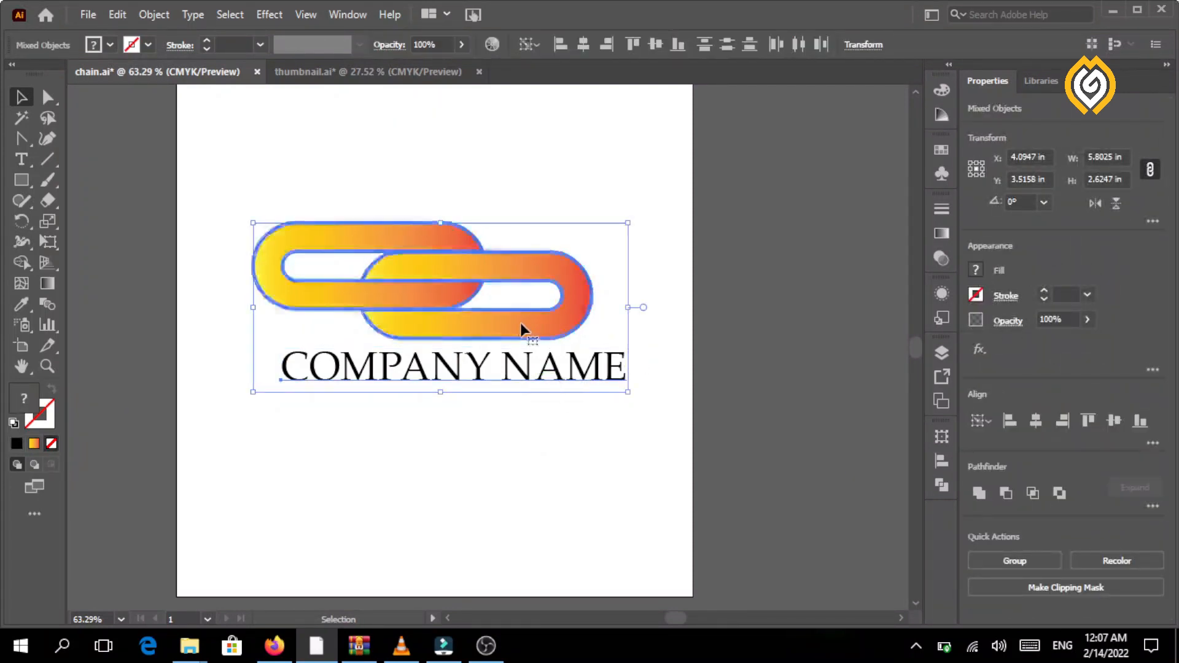
pyautogui.click(583, 44)
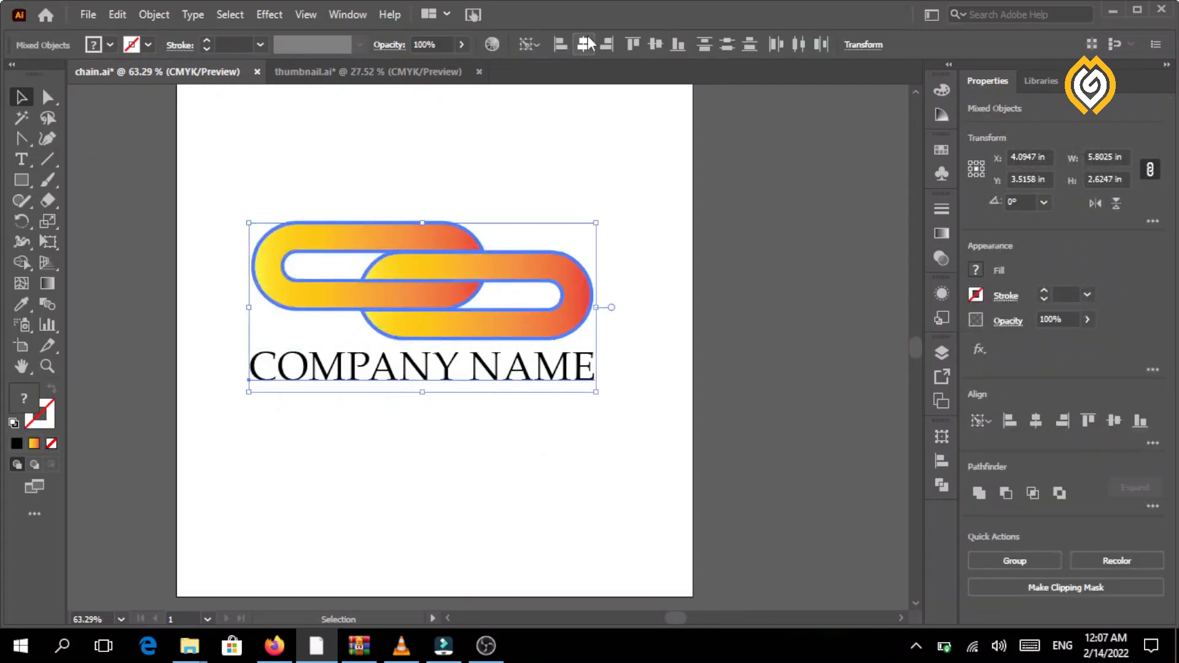
pyautogui.click(505, 461)
# Select the chain links and the text and move them together slightly to the right
pyautogui.hotkey('ctrl', 'a')
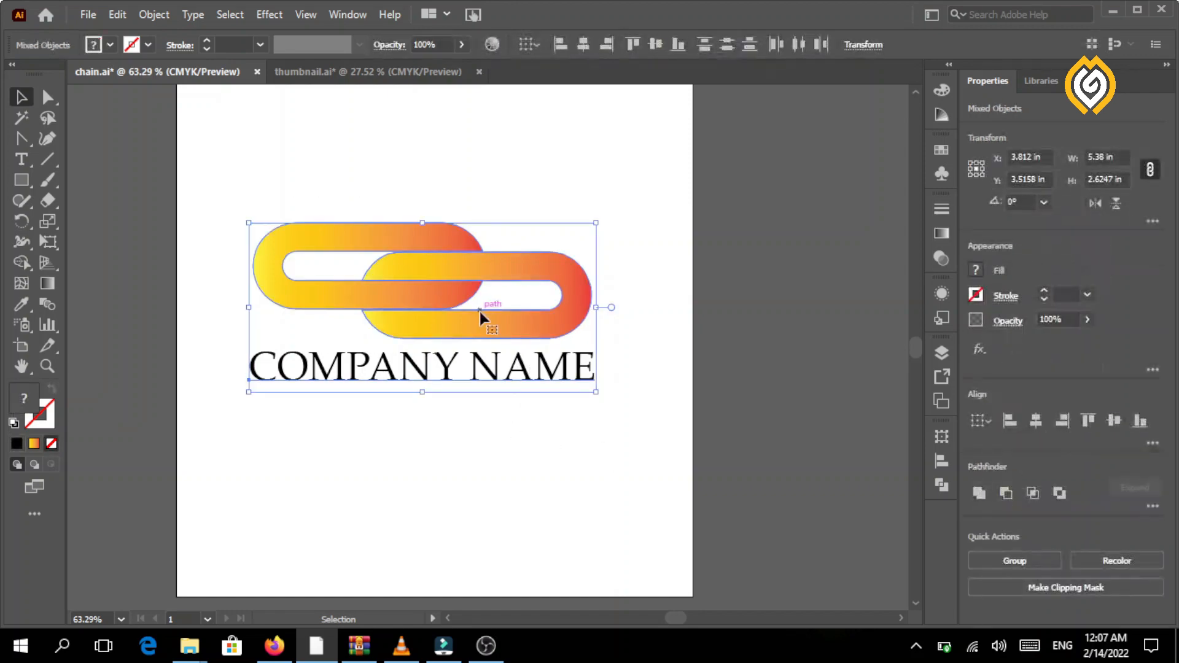
pyautogui.moveTo(479, 316); pyautogui.dragTo(507, 321)
pyautogui.click(508, 345)
# Duplicate the company name text directly below the original line
pyautogui.click(513, 368)
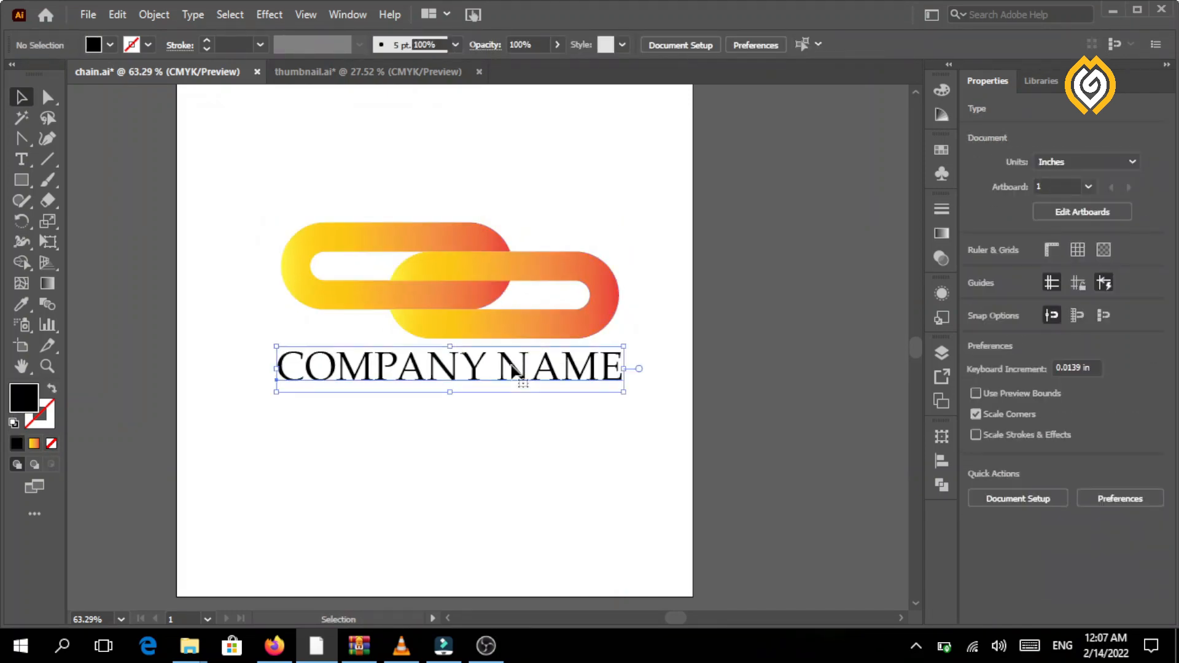
pyautogui.moveTo(513, 368); pyautogui.dragTo(514, 402)
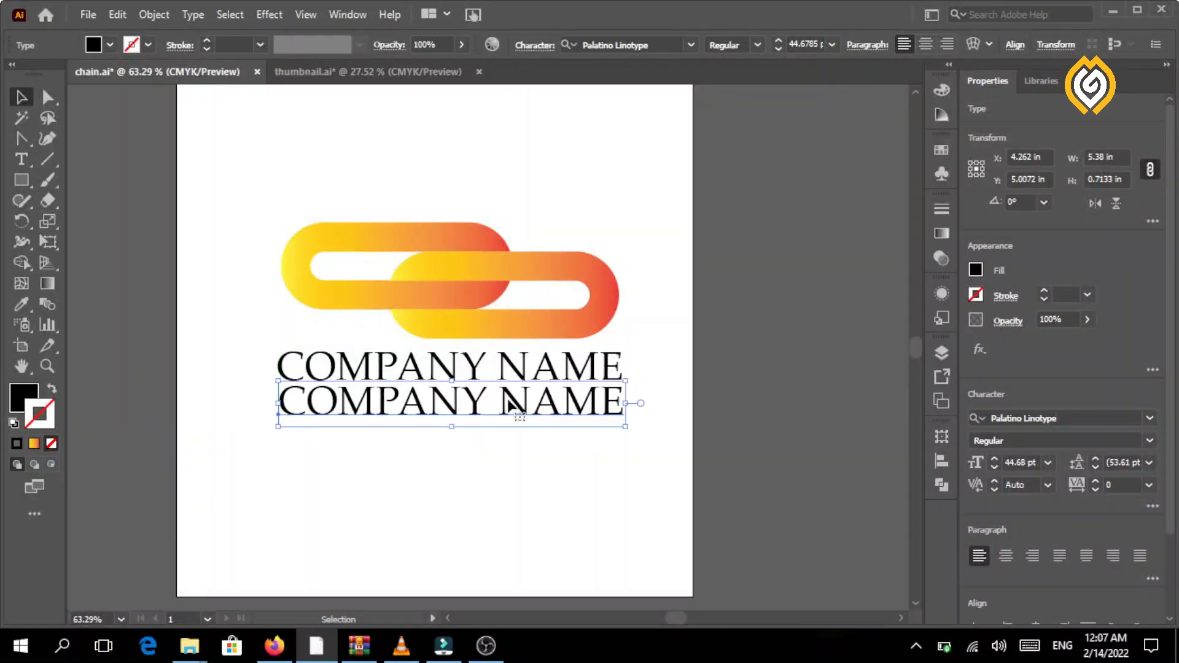
# Replace the text of the duplicated company name line with "TAGGLINE HERE"
pyautogui.click(20, 159)
pyautogui.click(620, 410)
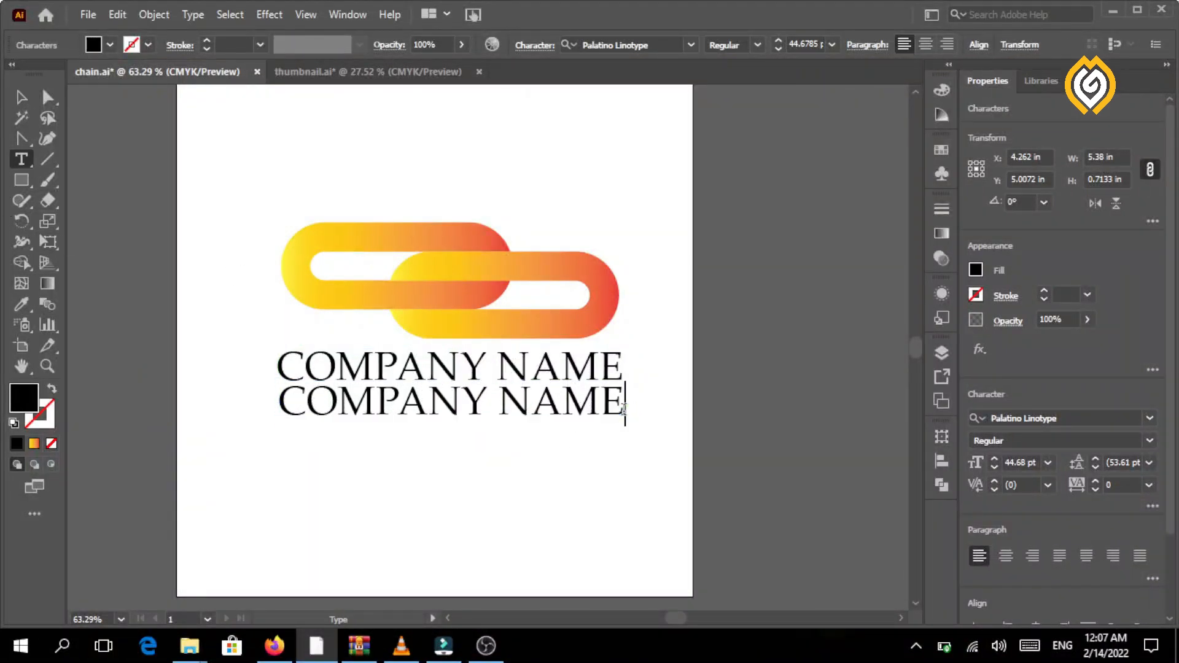
pyautogui.press('BackSpace')
pyautogui.press('BackSpace')
pyautogui.press('BackSpace')
pyautogui.press('BackSpace')
pyautogui.press('BackSpace')
pyautogui.press('BackSpace')
pyautogui.press('BackSpace')
pyautogui.press('BackSpace')
pyautogui.press('BackSpace')
pyautogui.press('BackSpace')
pyautogui.press('BackSpace')
pyautogui.press('BackSpace')
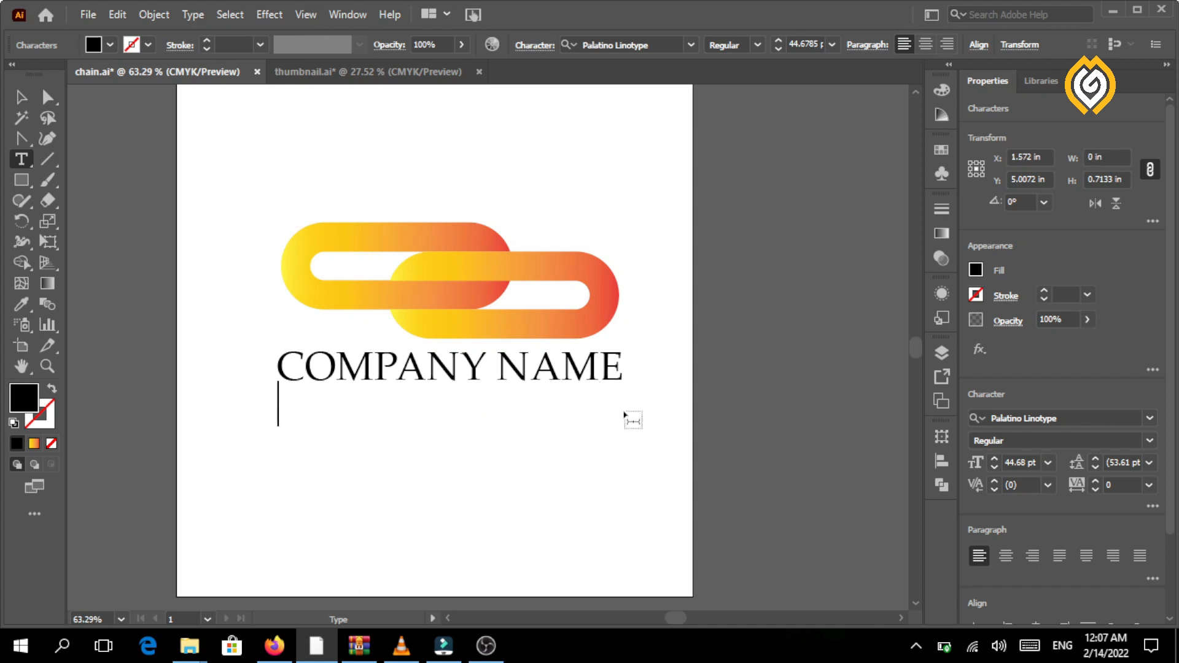
pyautogui.write('TAGGLIN')
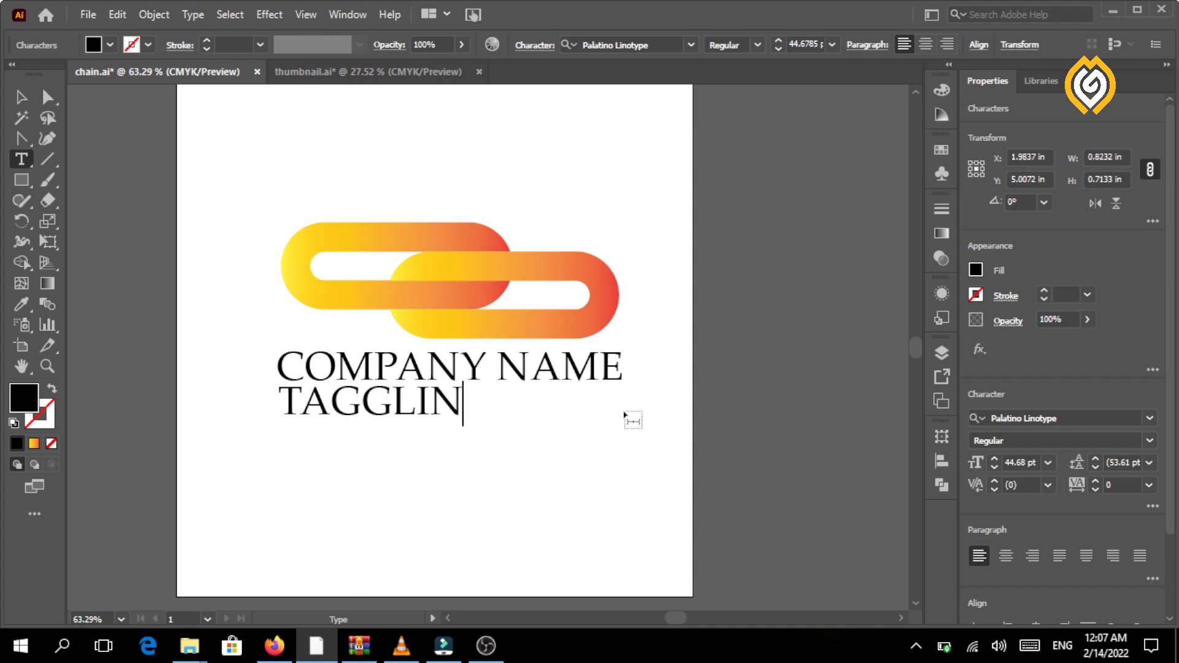
pyautogui.write('E H')
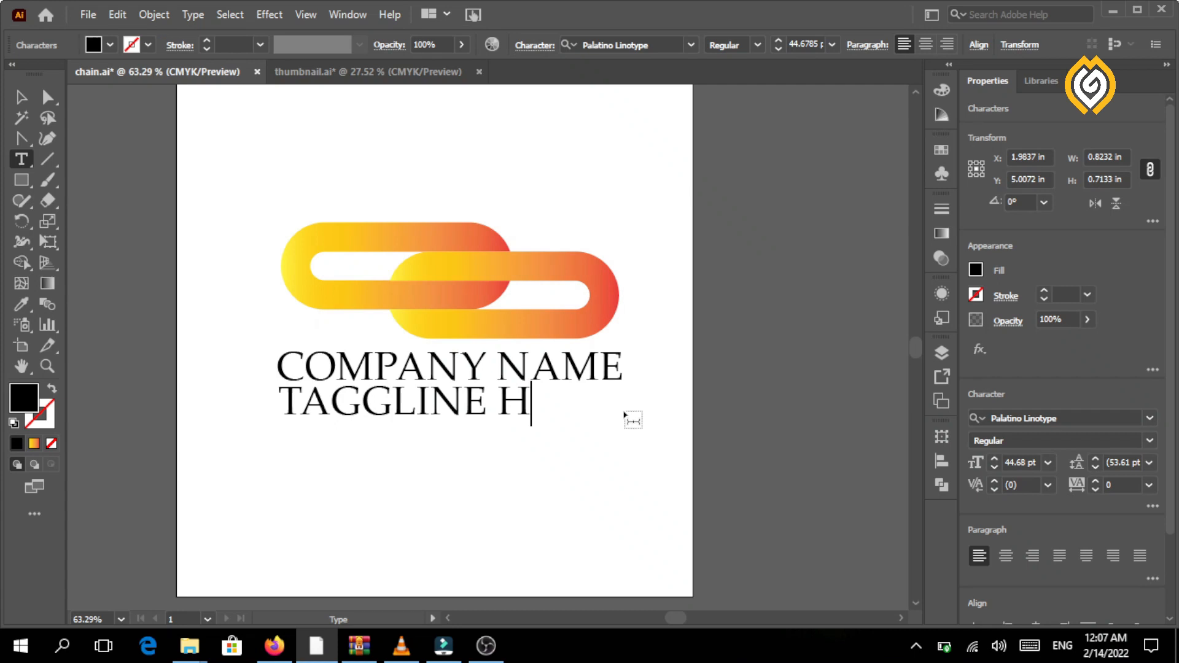
pyautogui.write('ERE')
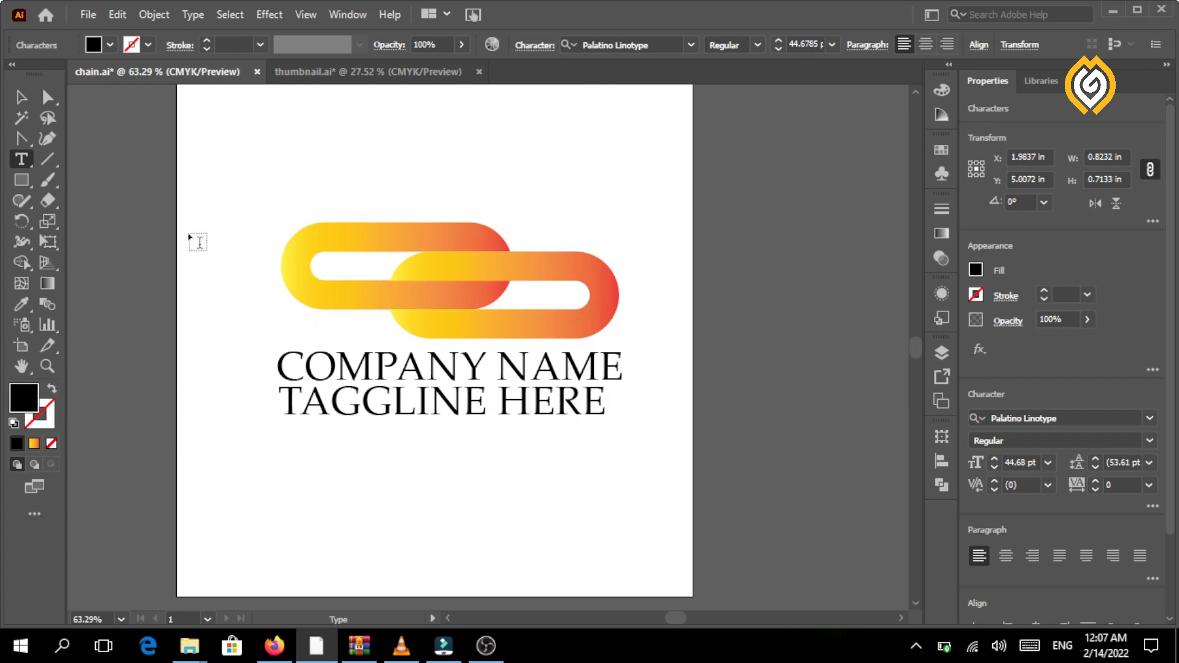
# Reword the tagline to "TAGGLINE GOES HERE" and finish editing the text
pyautogui.press('BackSpace')
pyautogui.press('BackSpace')
pyautogui.press('BackSpace')
pyautogui.press('BackSpace')
pyautogui.write('GO')
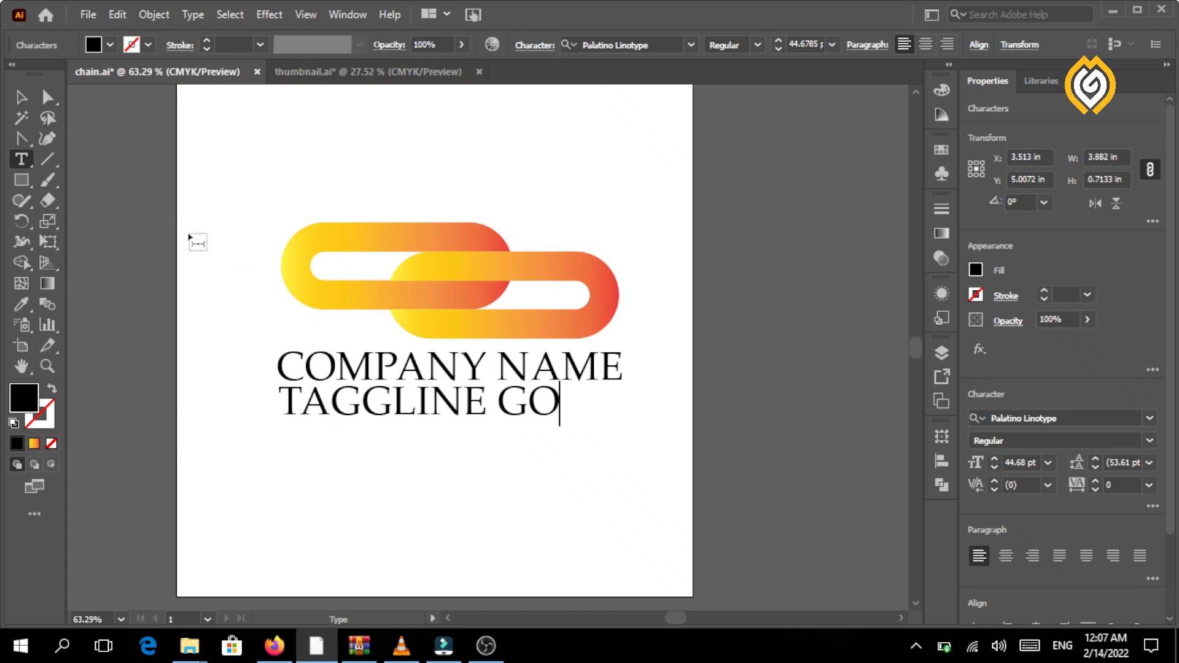
pyautogui.write('ES HERE')
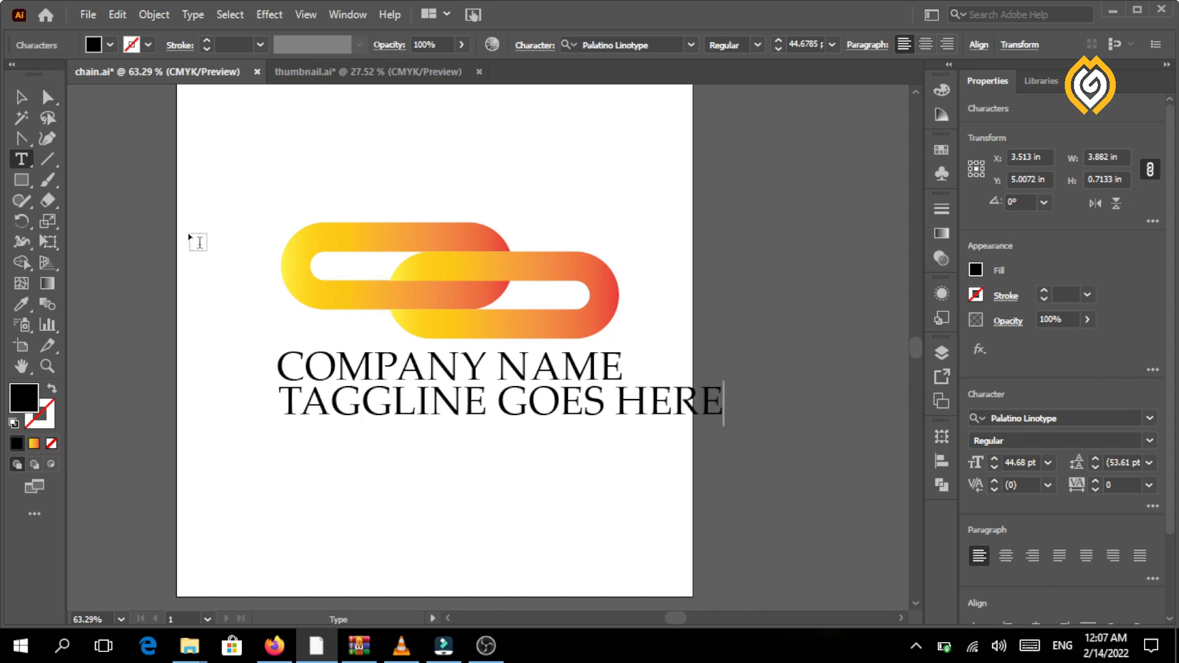
pyautogui.click(14, 101)
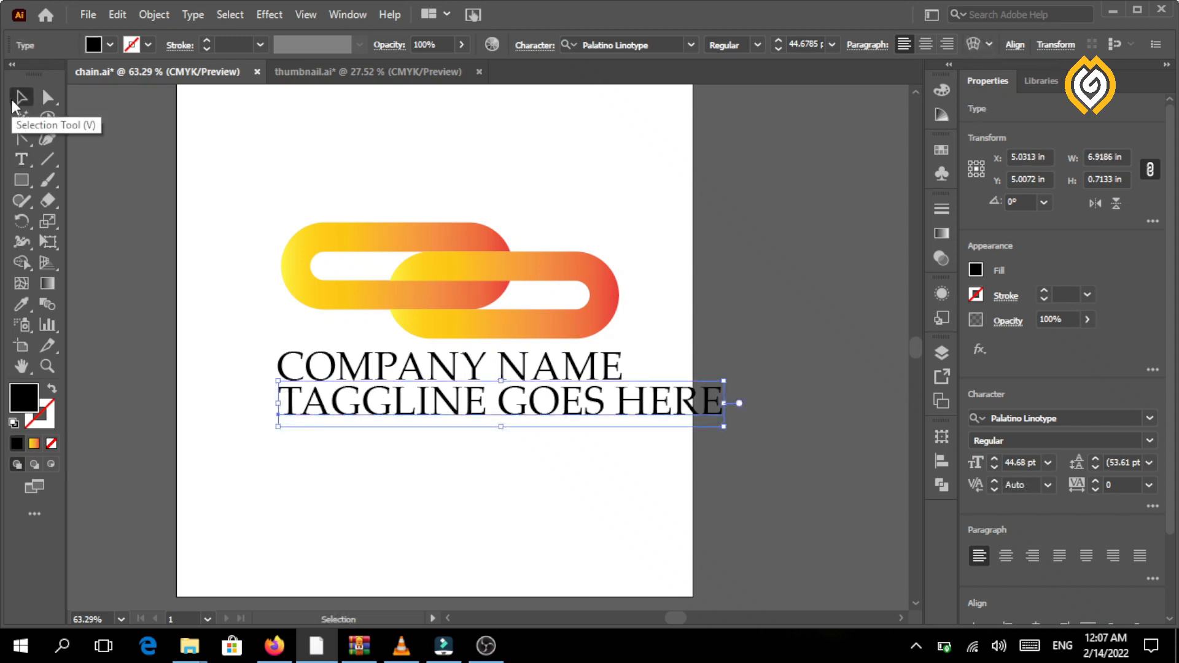
# Shrink the tagline to about 2.92 in wide and centre it horizontally beneath the company name
pyautogui.moveTo(723, 426); pyautogui.dragTo(620, 410)
pyautogui.moveTo(528, 397); pyautogui.dragTo(516, 399)
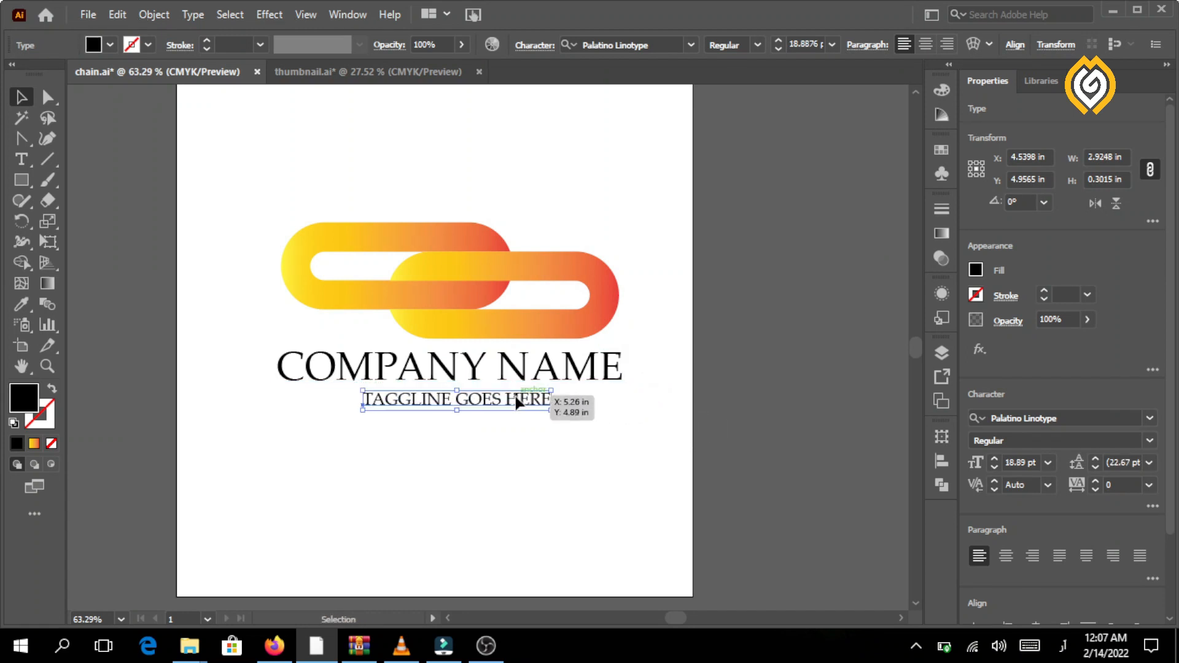
pyautogui.keyDown('shift'); pyautogui.click(519, 368); pyautogui.keyUp('shift')
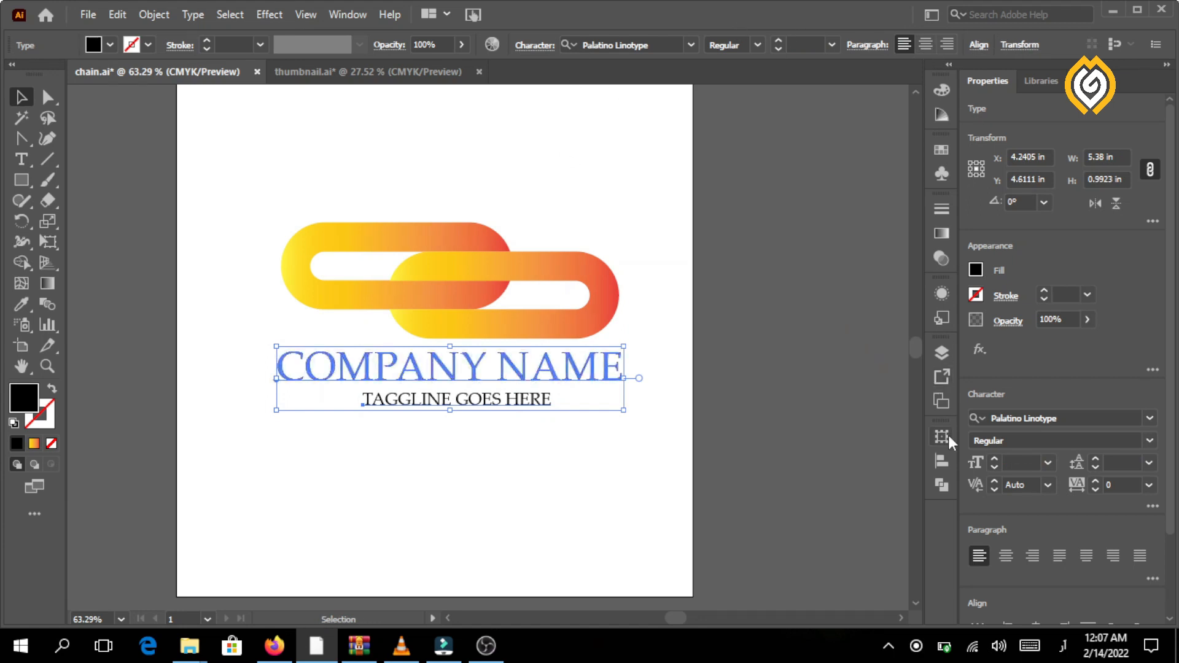
pyautogui.click(941, 460)
pyautogui.click(770, 474)
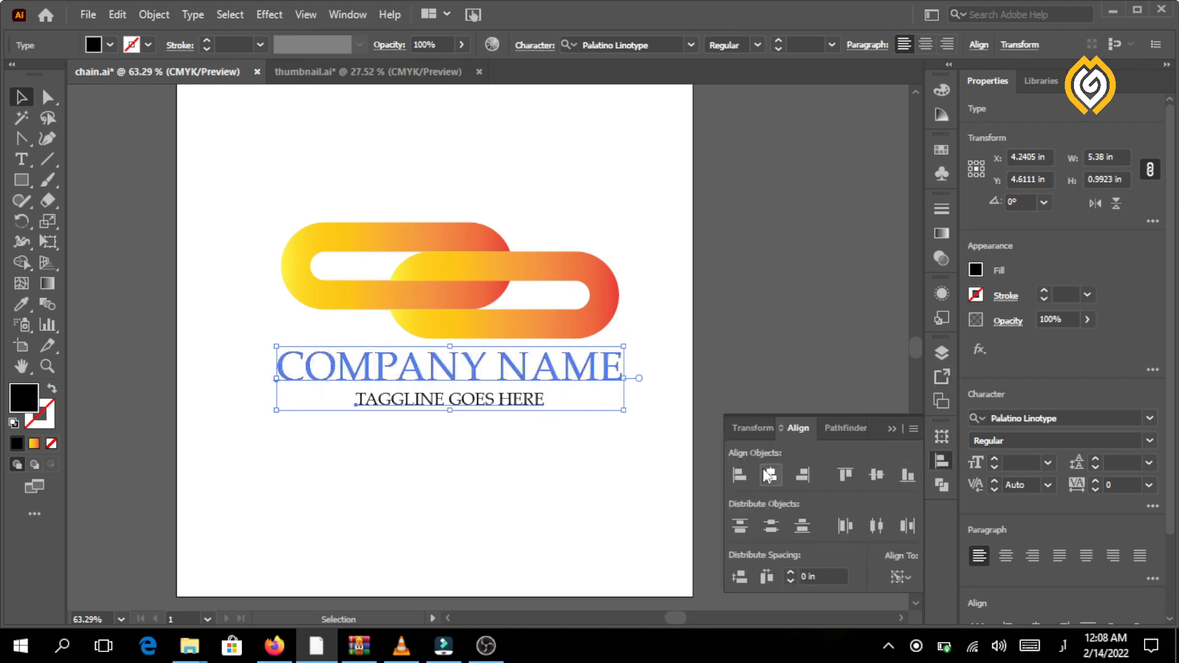
pyautogui.click(480, 440)
# Widen the letter spacing of the tagline by setting its tracking to 400
pyautogui.click(486, 401)
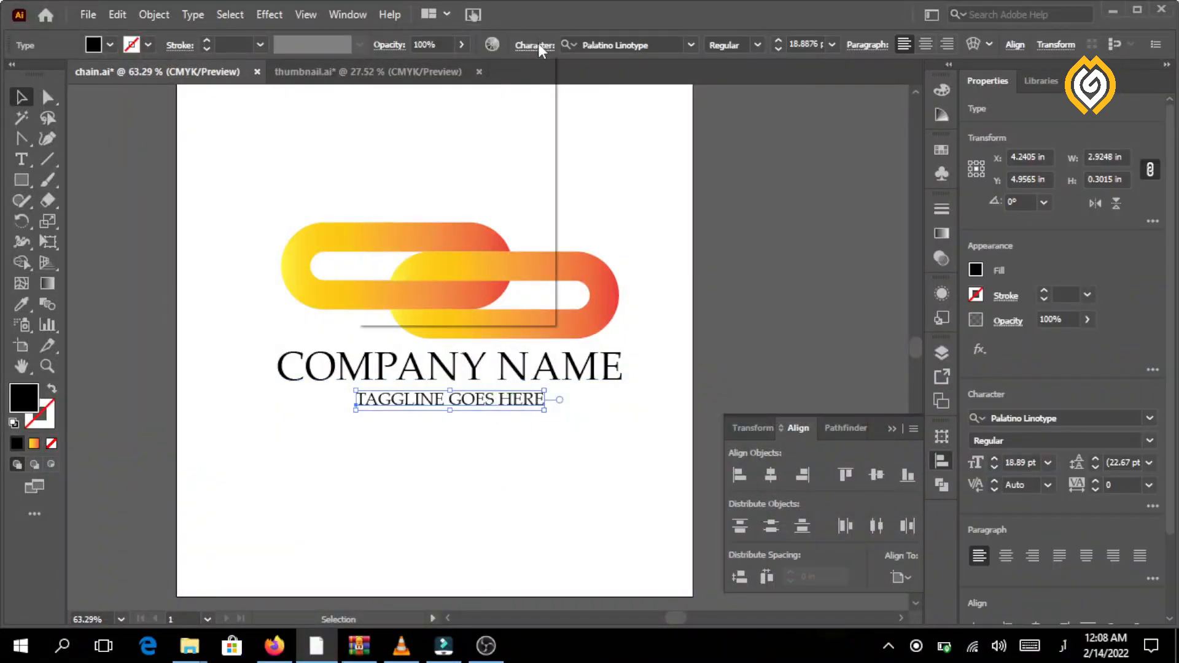
pyautogui.click(535, 45)
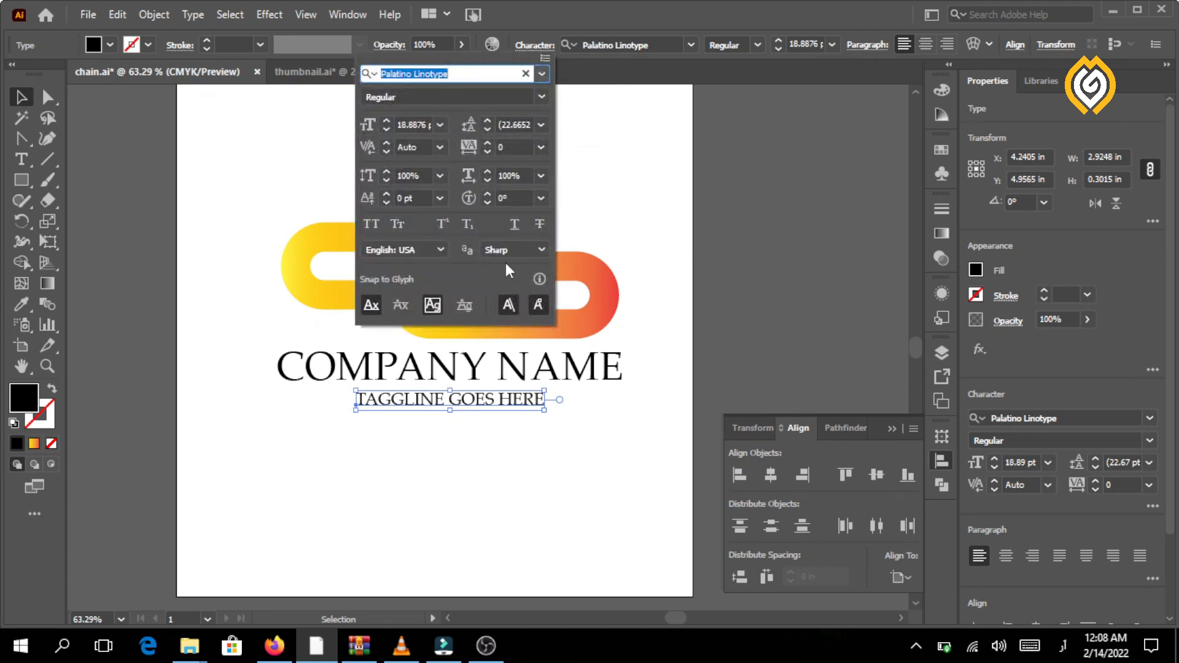
pyautogui.click(486, 144)
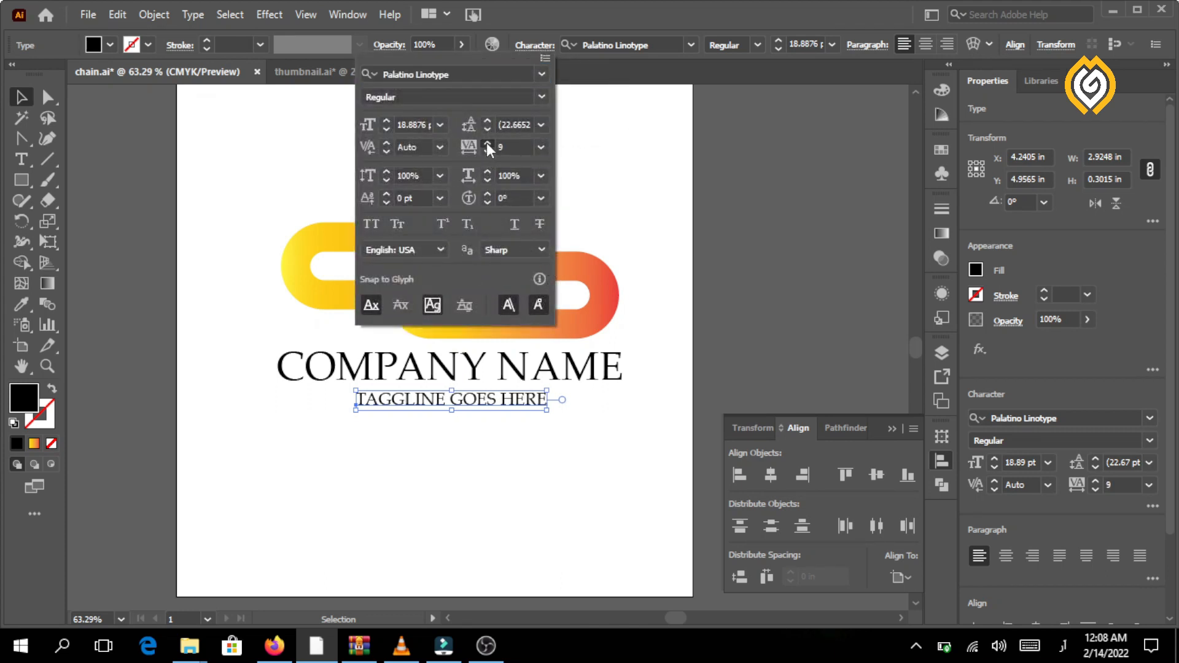
pyautogui.click(486, 145)
pyautogui.click(541, 148)
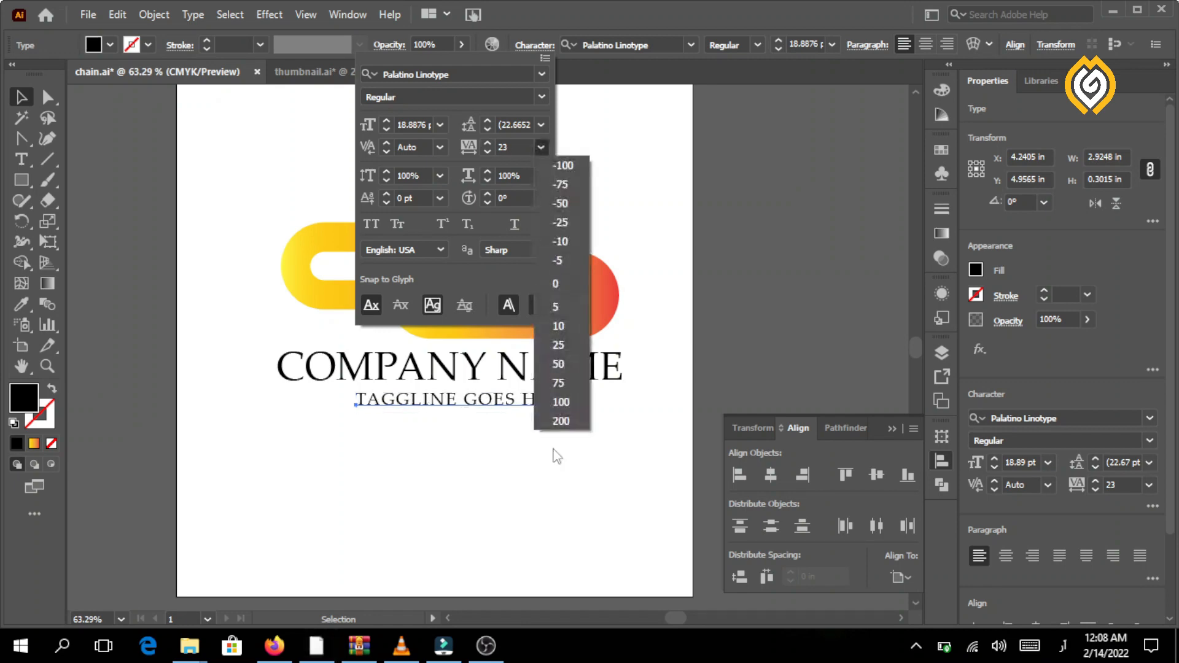
pyautogui.click(560, 421)
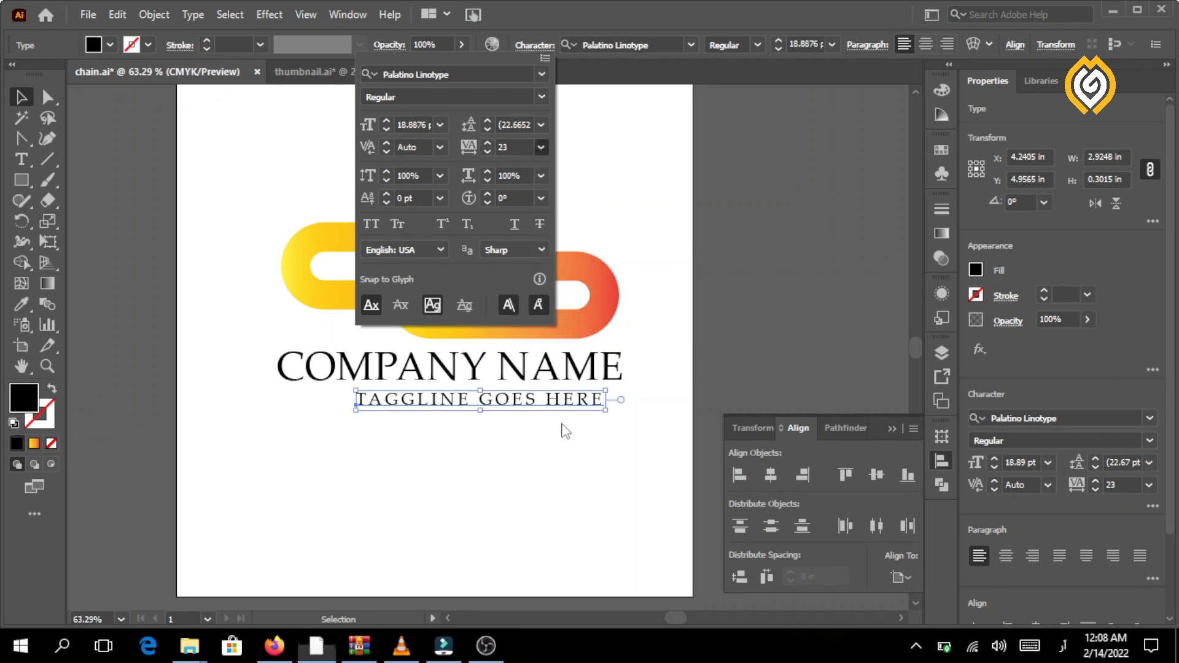
pyautogui.click(487, 144)
pyautogui.click(521, 147)
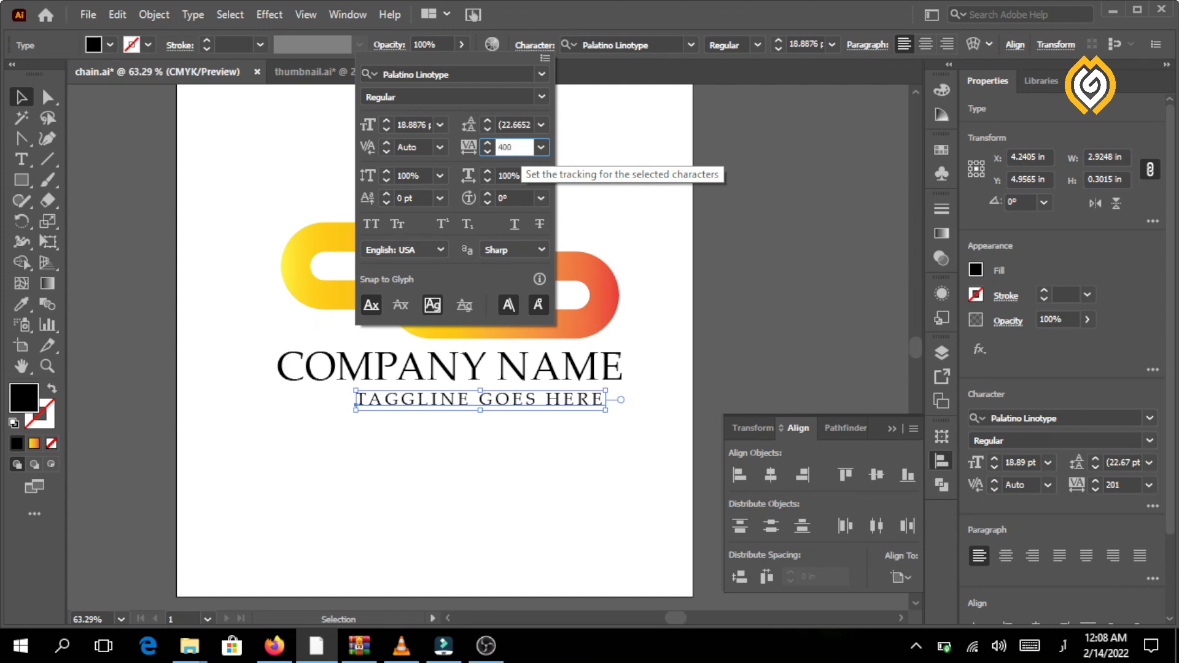
pyautogui.write('400')
pyautogui.press('Return')
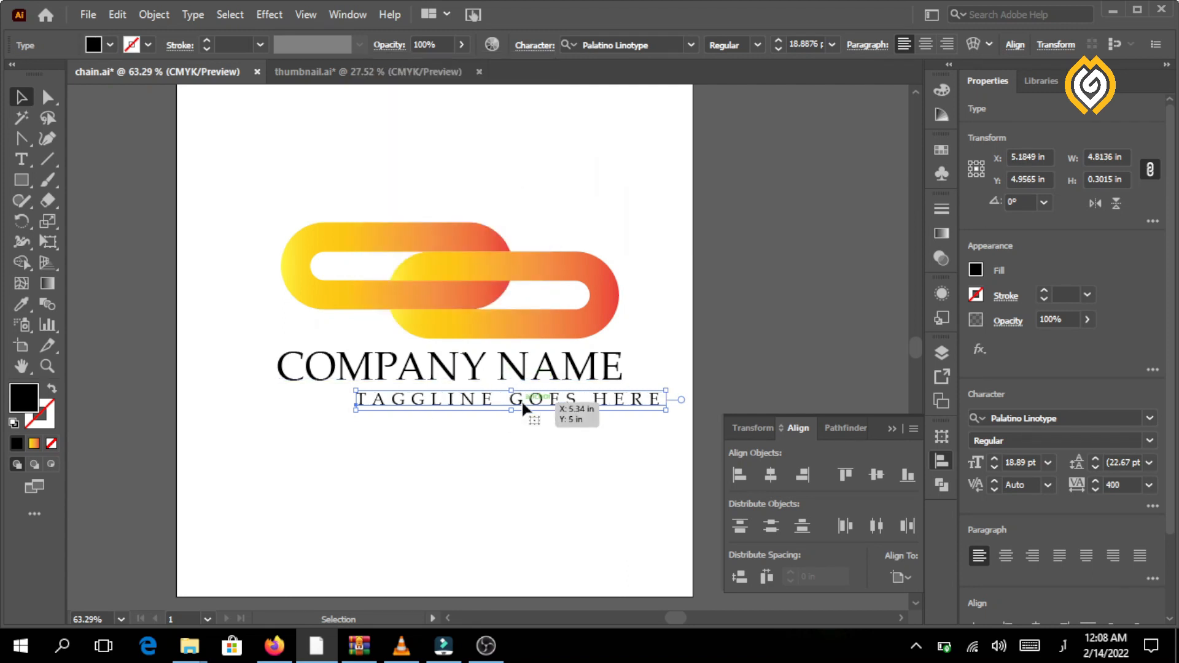
# Realign the widened tagline and the company name on their horizontal centres, and clear the selection
pyautogui.doubleClick(515, 370)
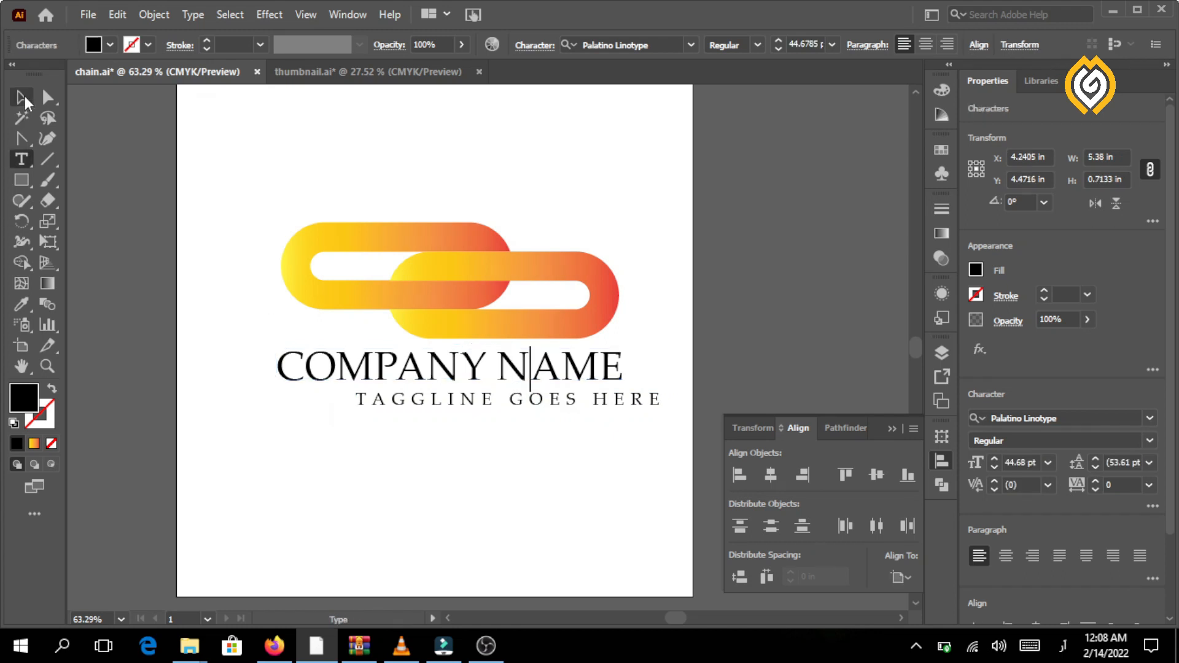
pyautogui.click(19, 93)
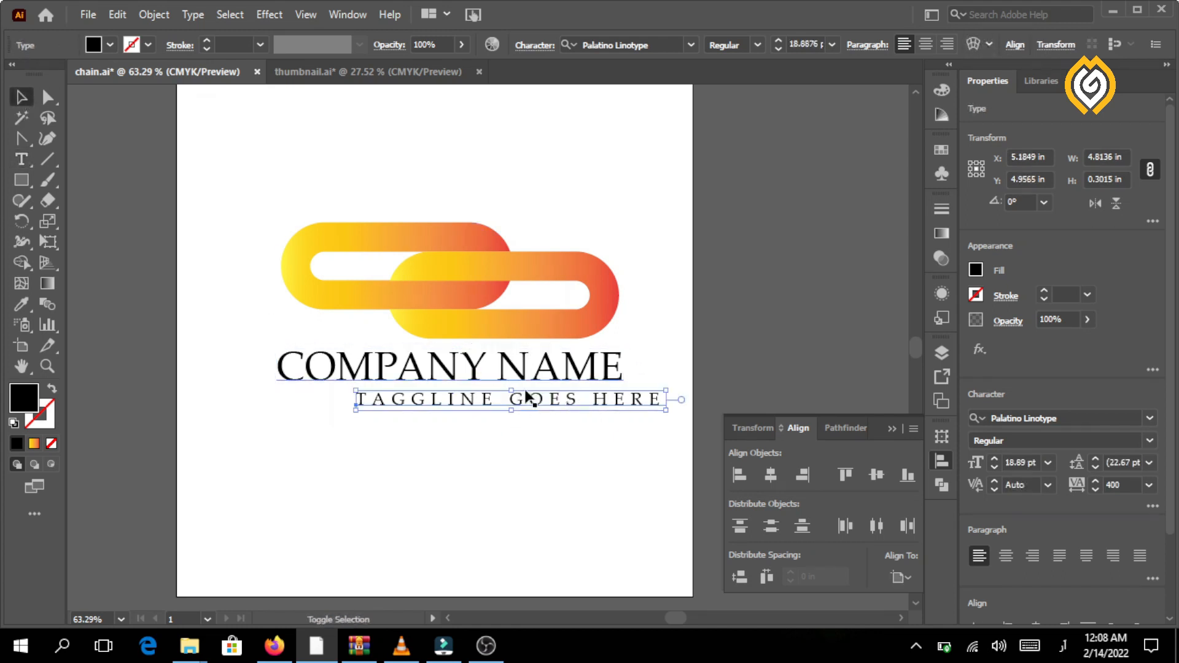
pyautogui.keyDown('shift'); pyautogui.click(536, 398); pyautogui.keyUp('shift')
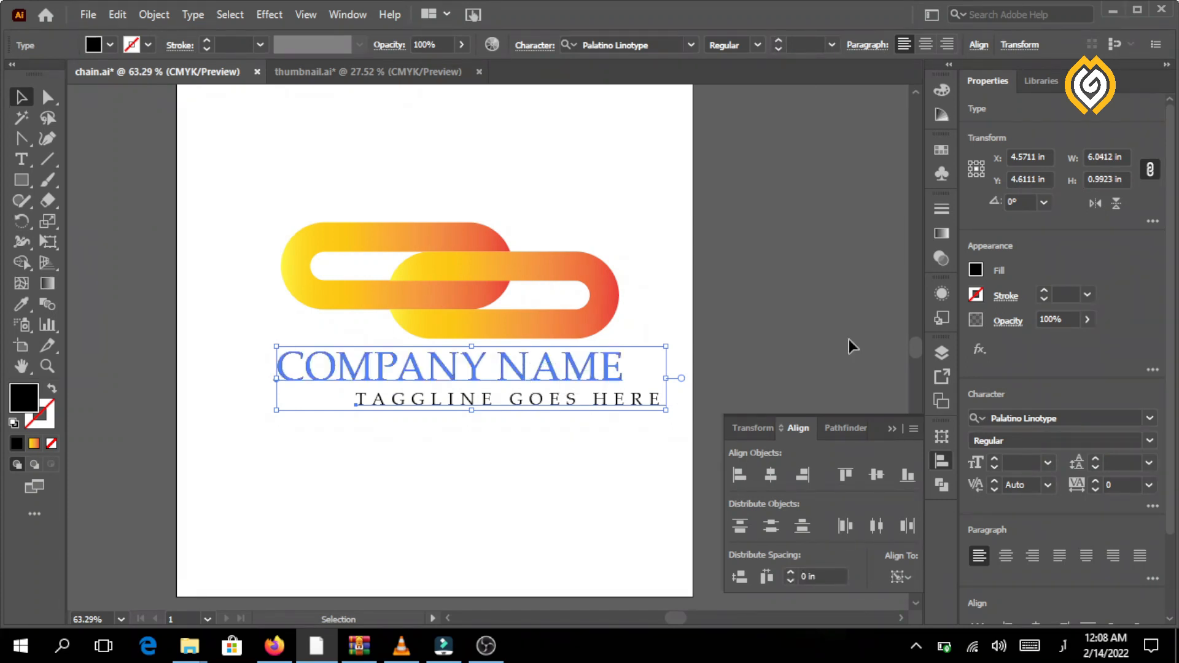
pyautogui.click(770, 474)
pyautogui.click(582, 476)
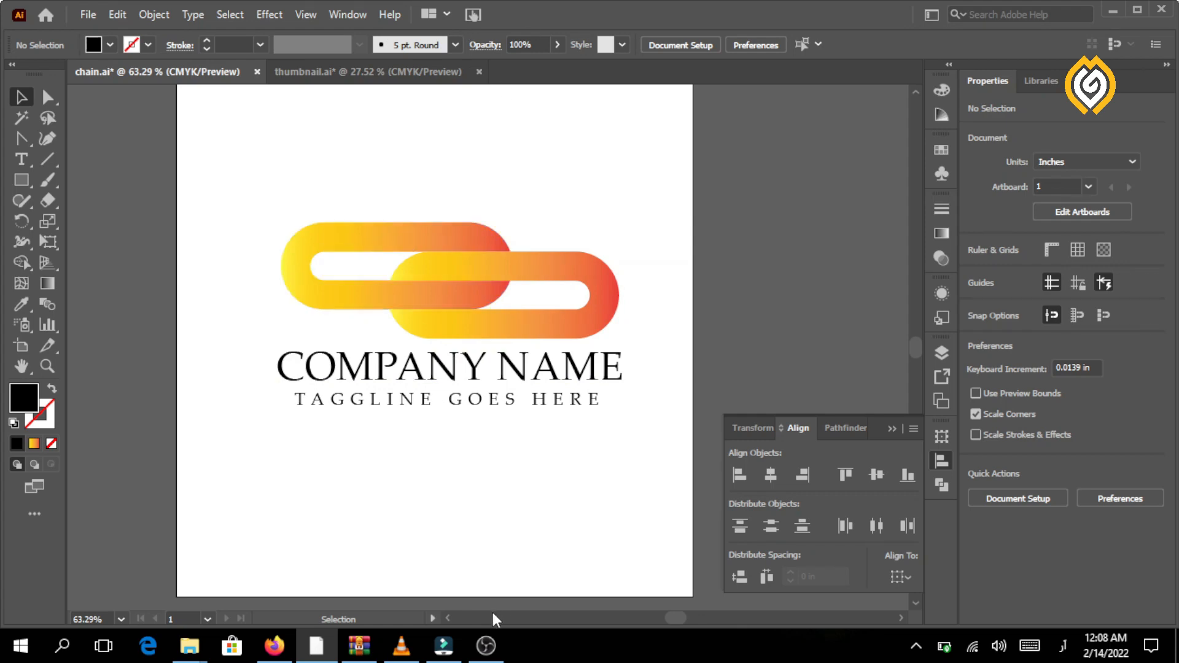
pyautogui.click(486, 645)
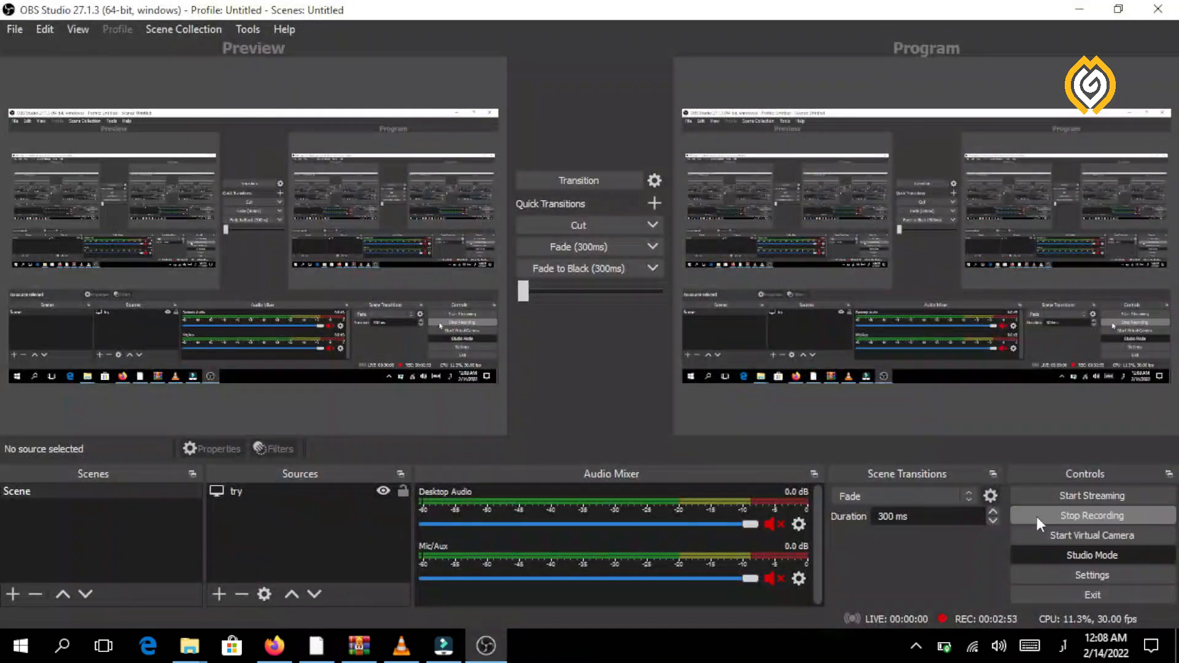